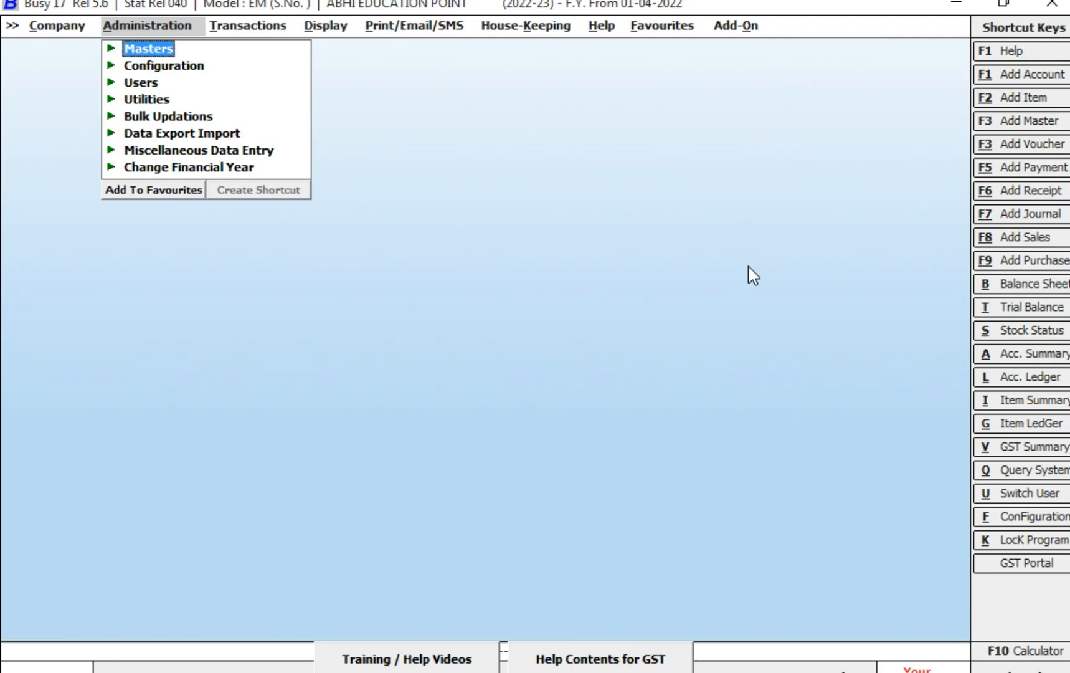
- Open the Inventory section of the Features / Options configuration
key("Escape")
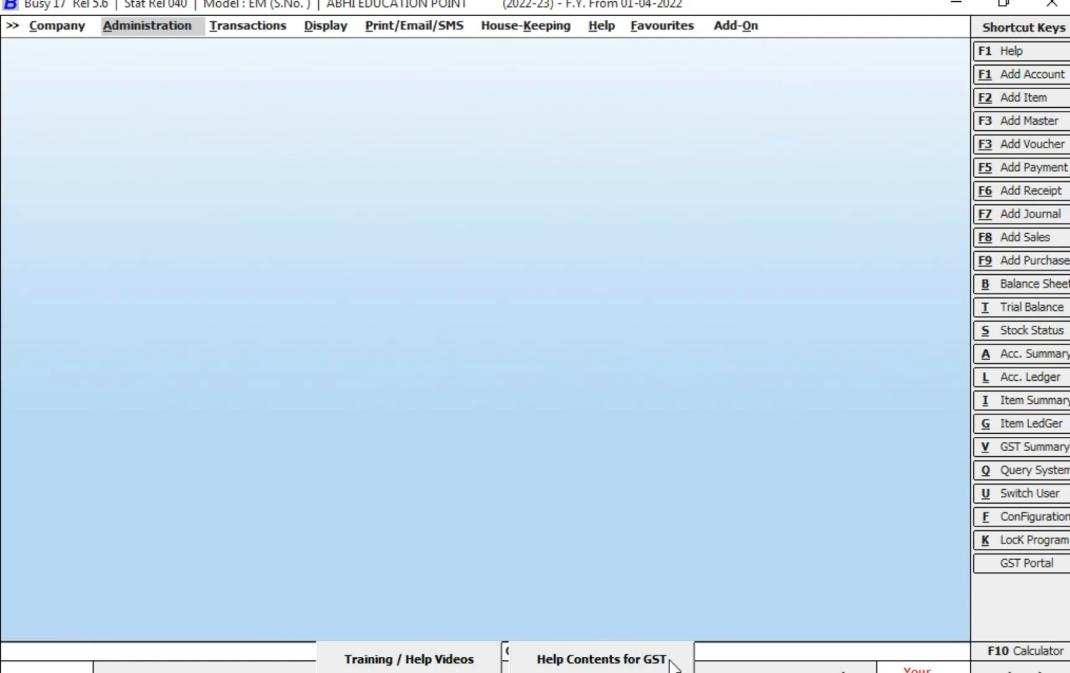
key("Down")
key("Return")
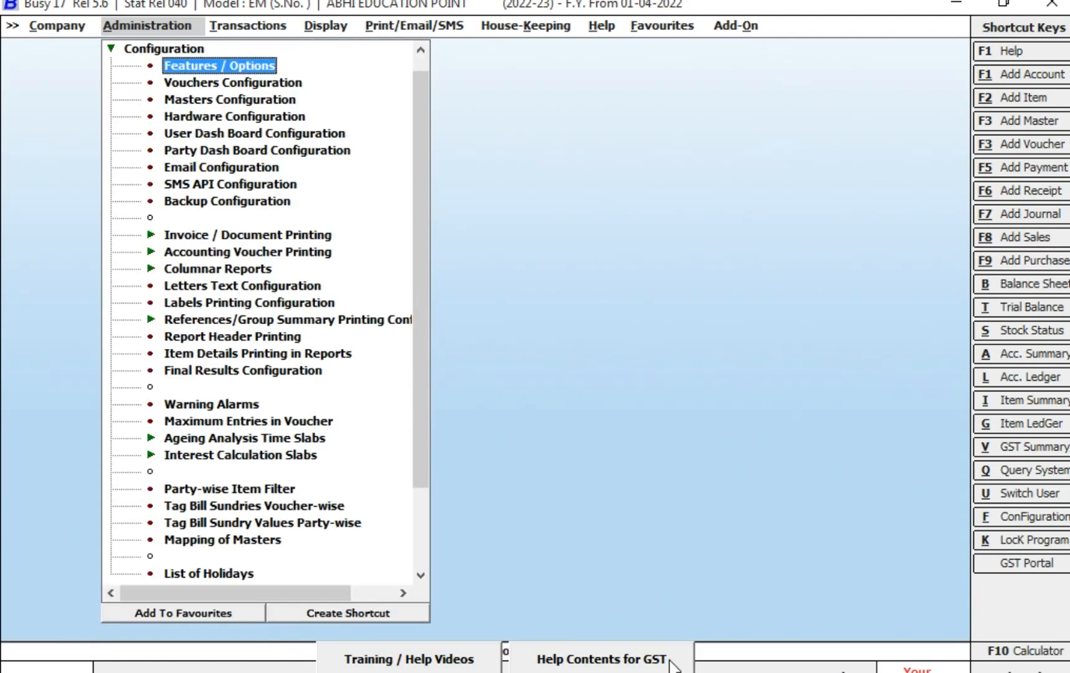
key("Return")
key("Down")
key("Down")
key("Down")
key("Down")
key("Down")
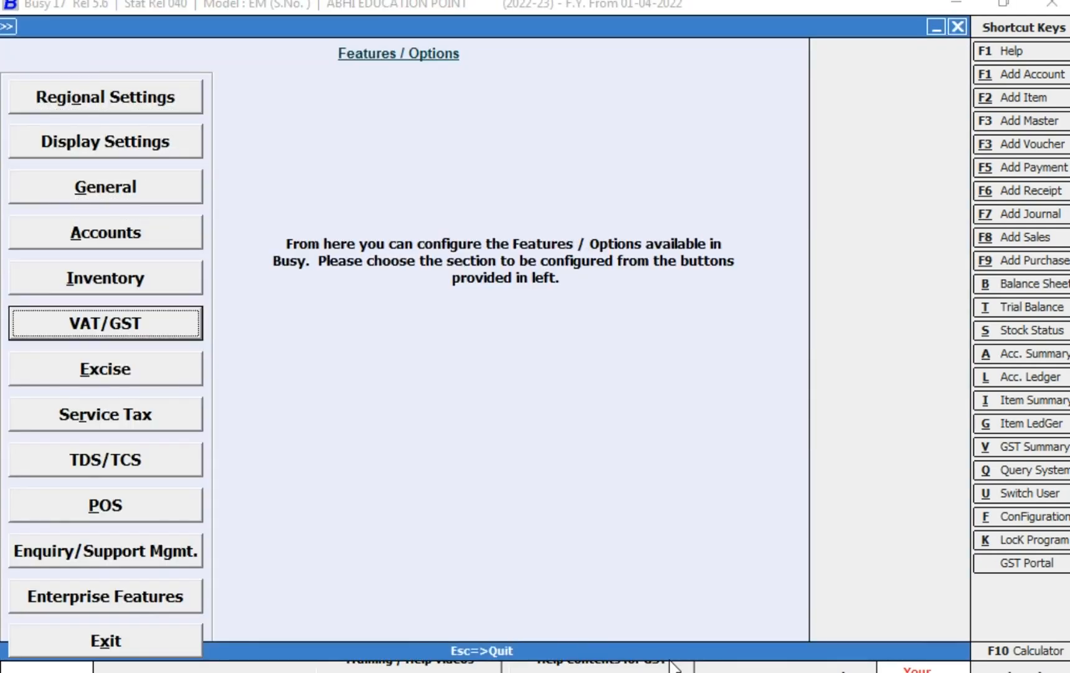
key("Up")
key("Return")
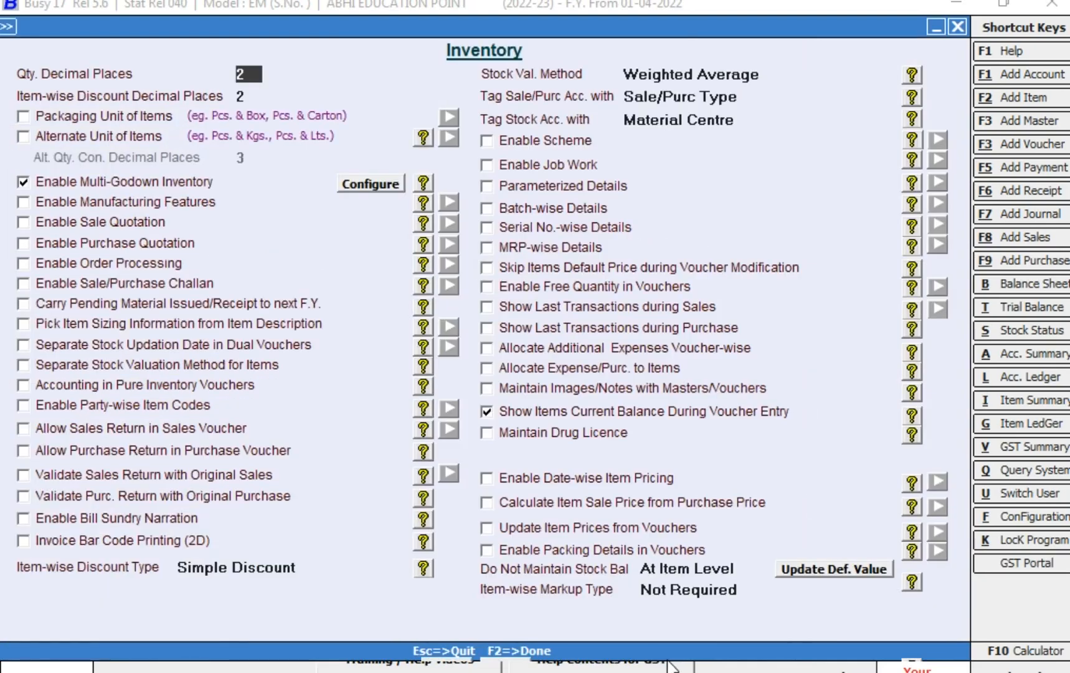
- Enable Batch-wise Details, using Month - Year Format for both the batch manufacturing date and the batch expiry date
left_click(584, 211)
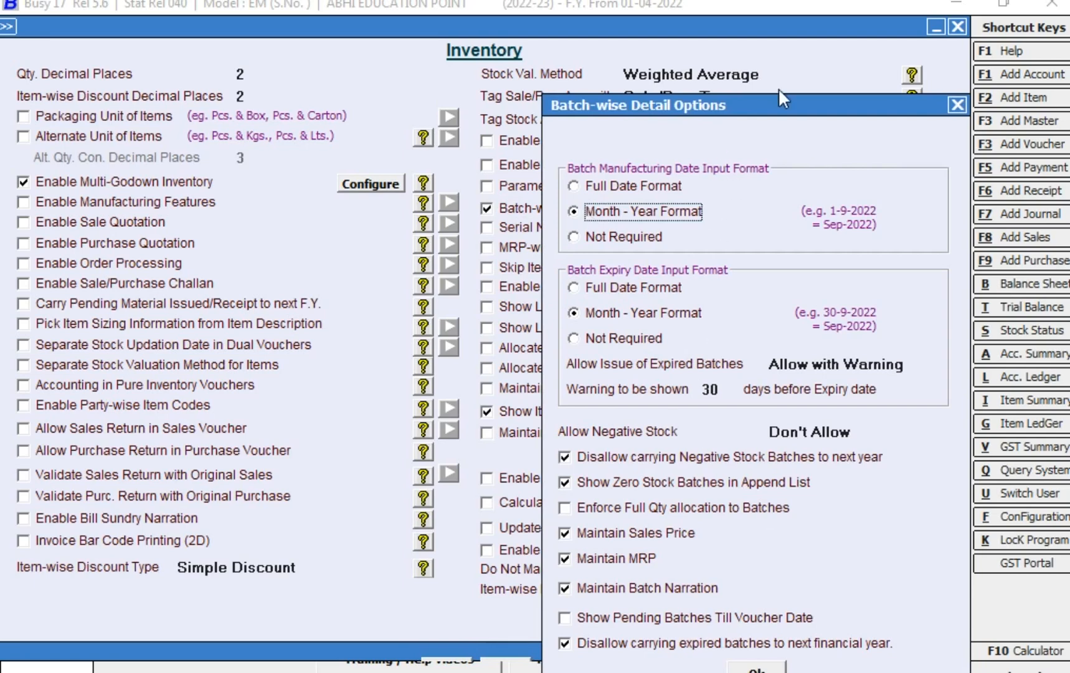
left_click_drag(788, 97, 651, 54)
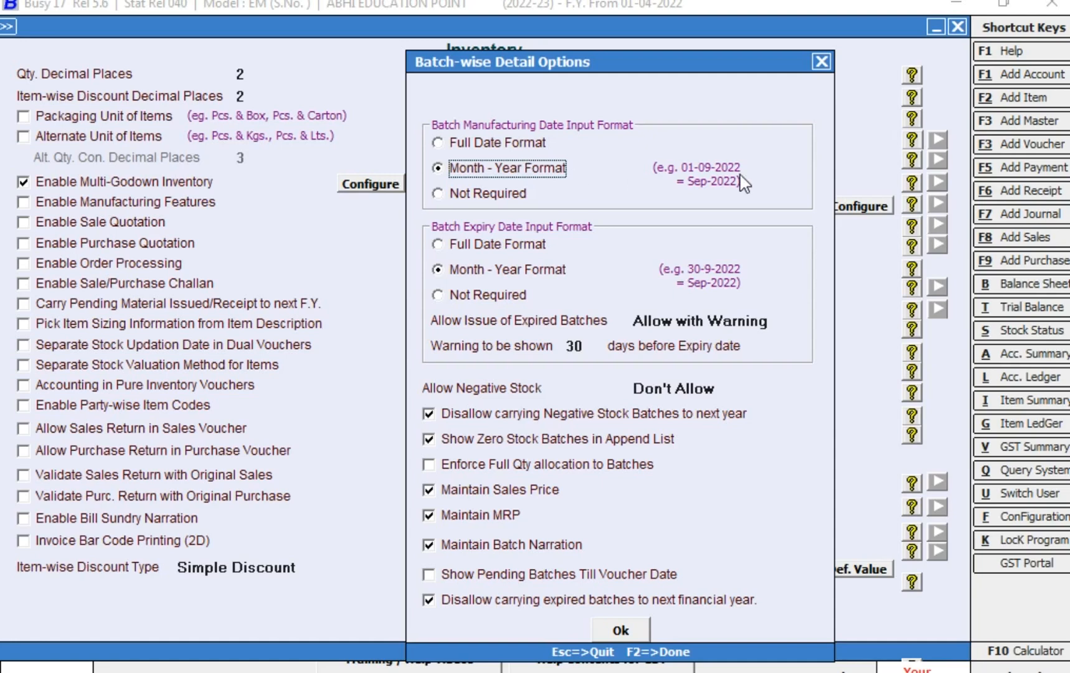
left_click(527, 143)
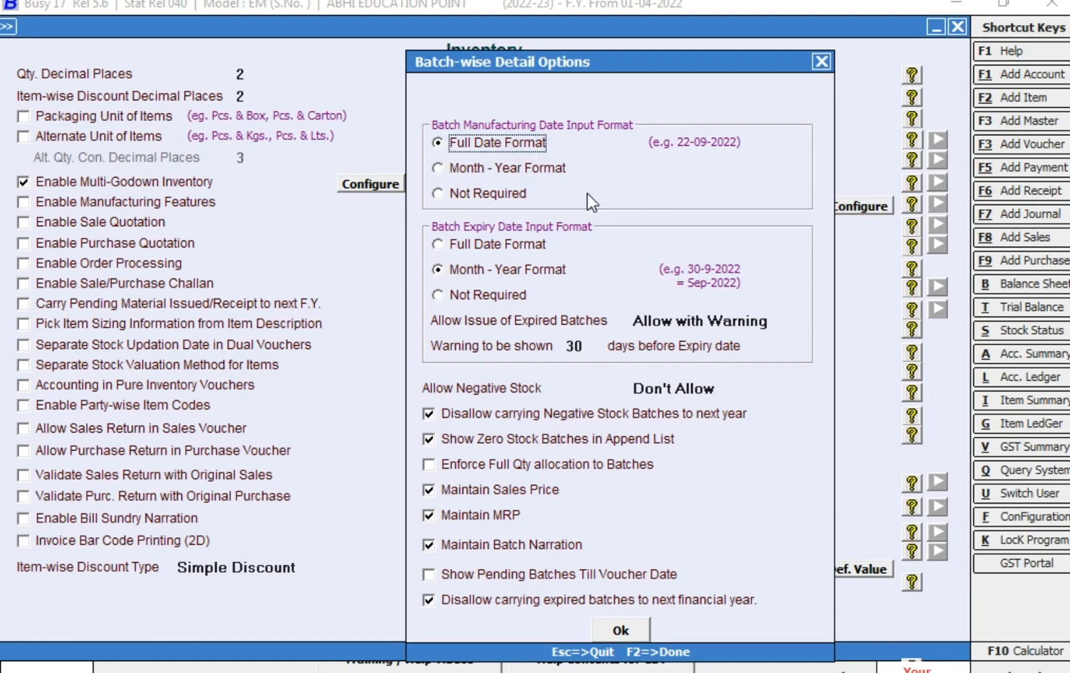
left_click(482, 194)
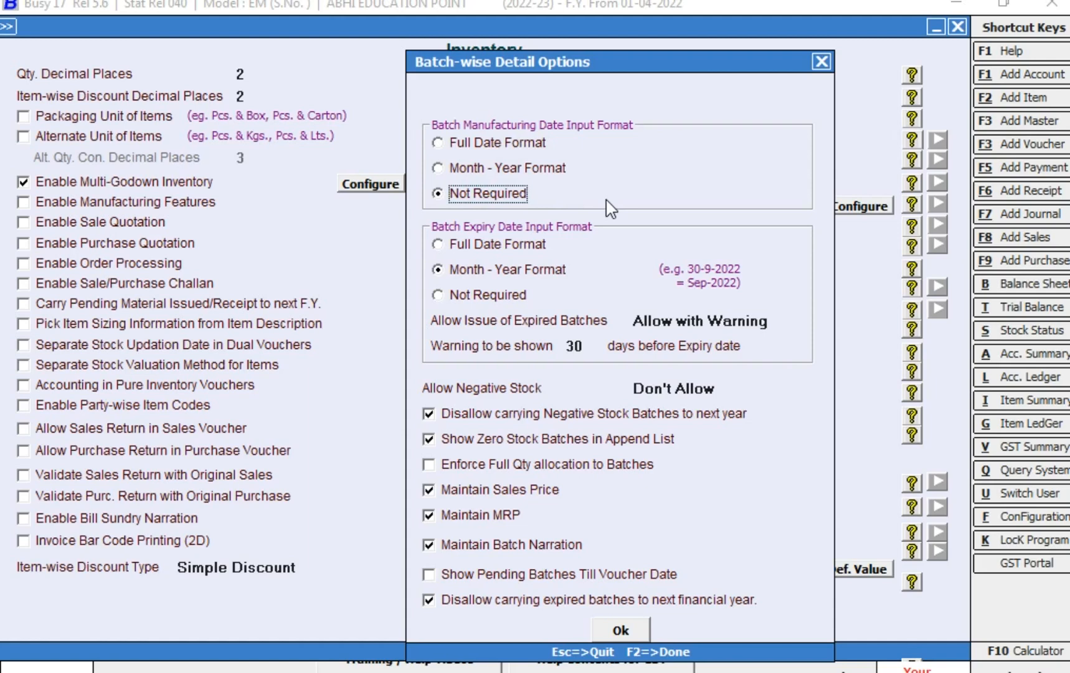
left_click(537, 181)
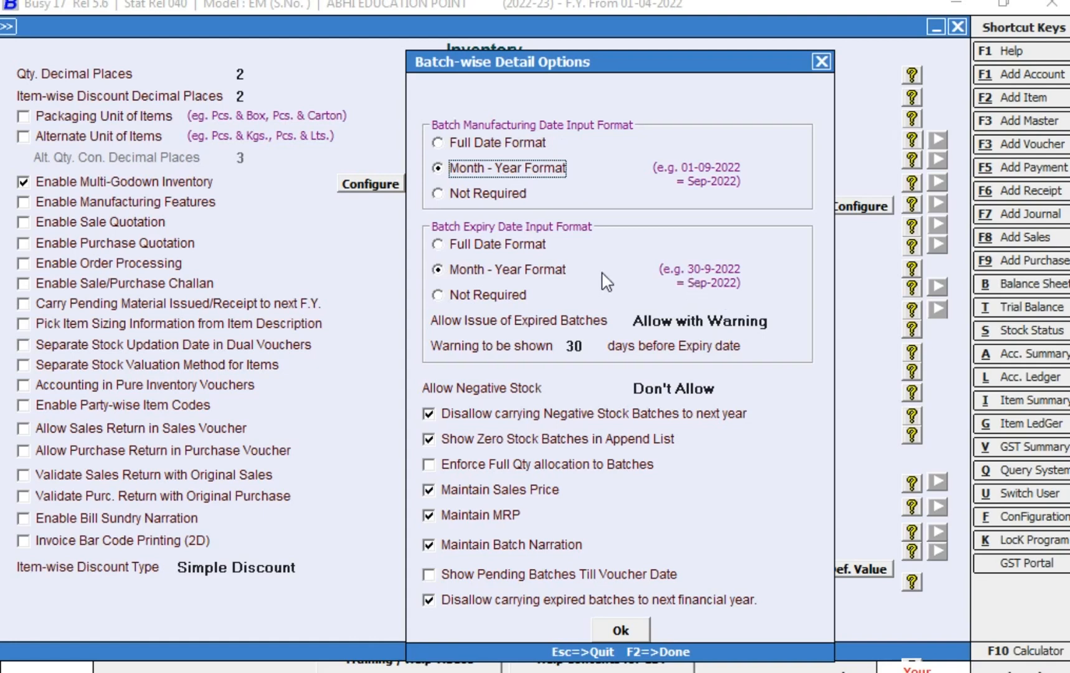
left_click(493, 295)
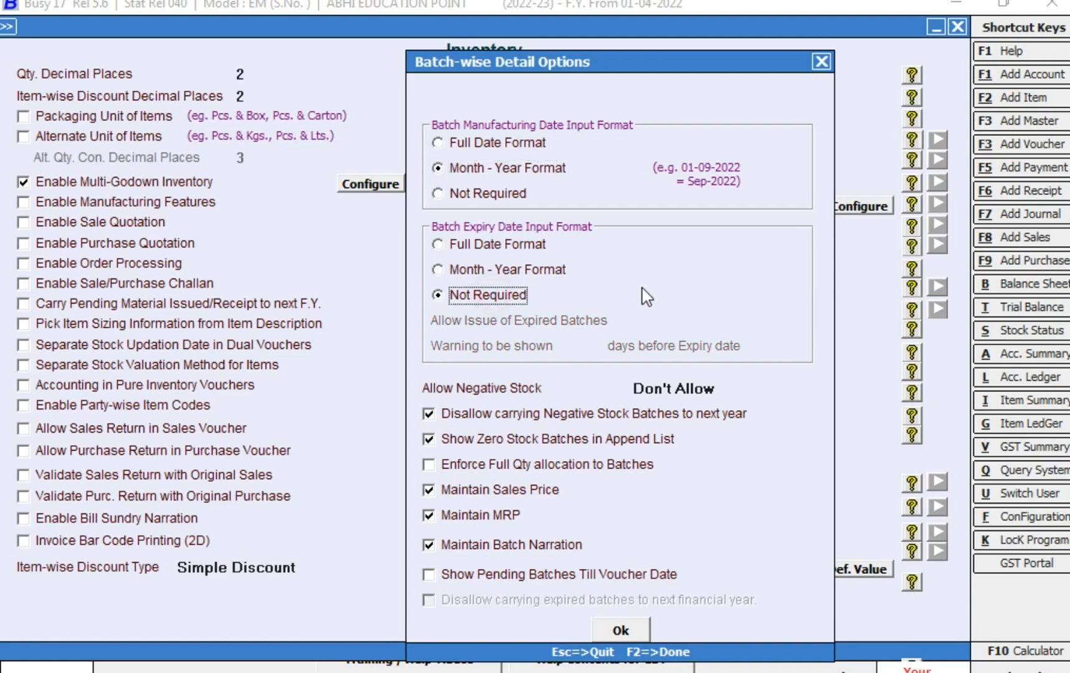
left_click(541, 282)
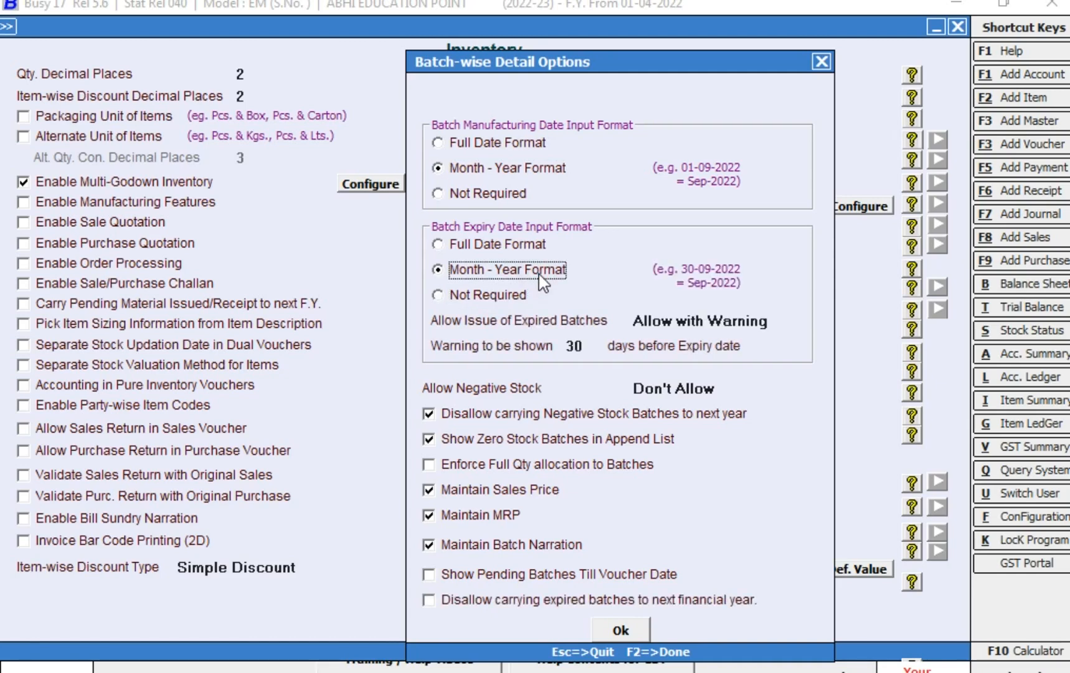
- Set Allow Issue of Expired Batches to Don't Allow
key("Return")
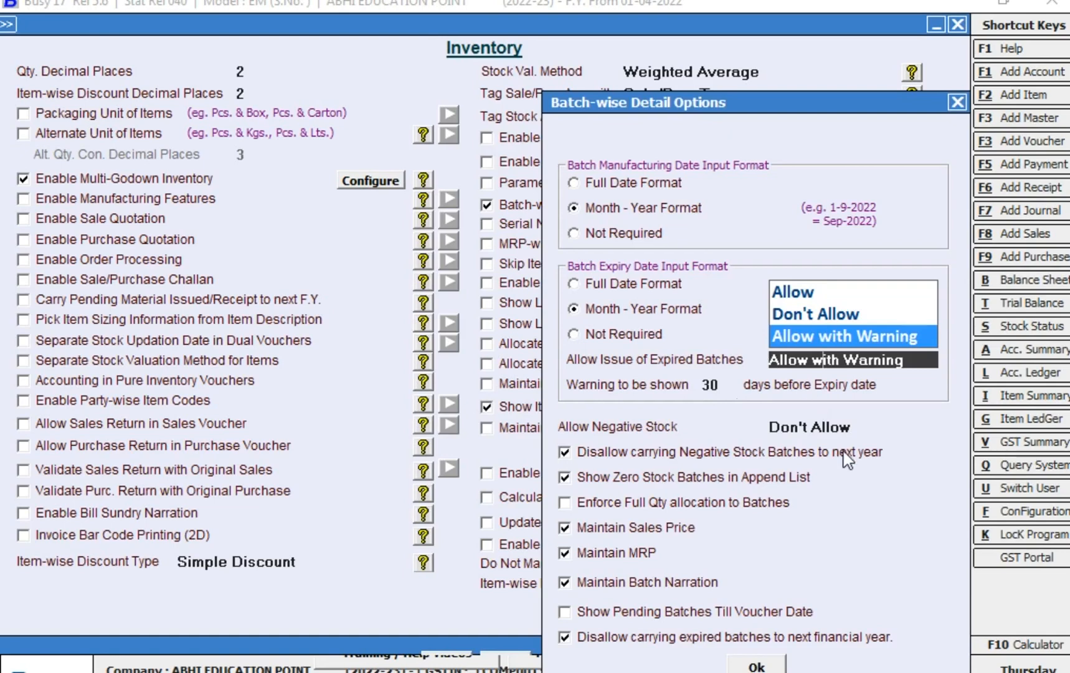
key("Up")
key("Up")
key("Down")
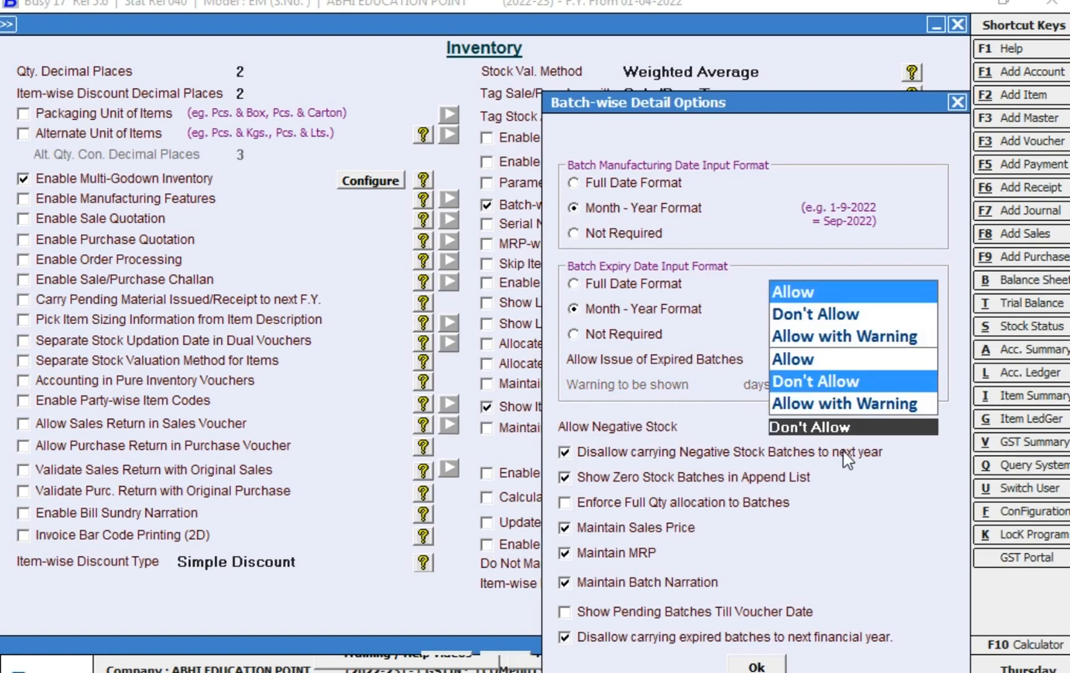
key("Up")
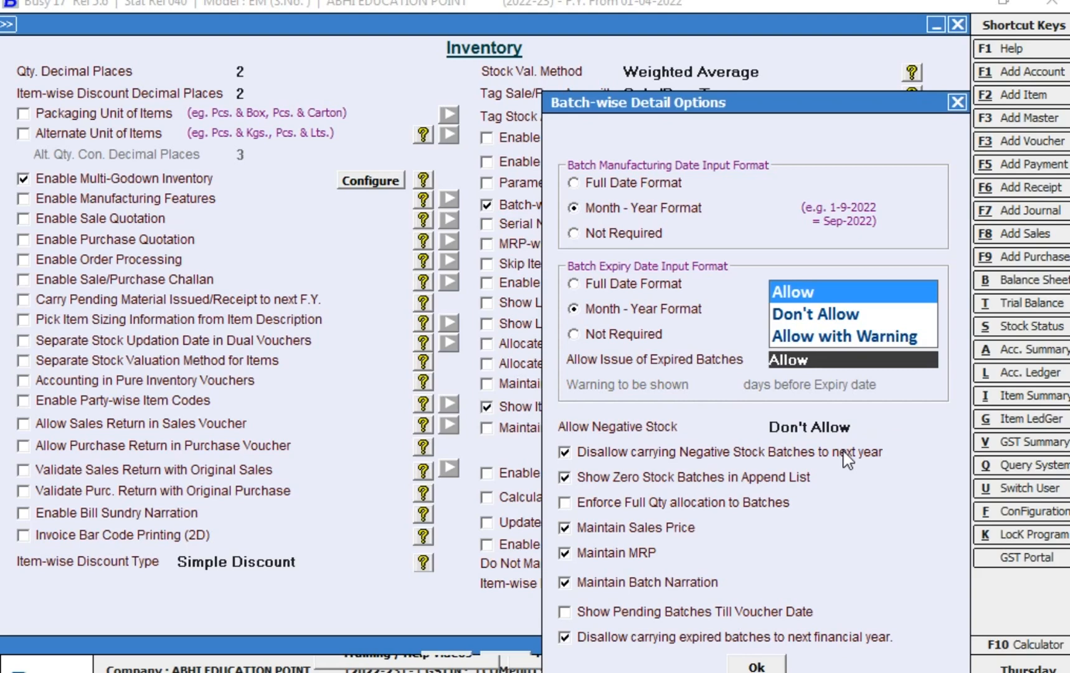
key("Down")
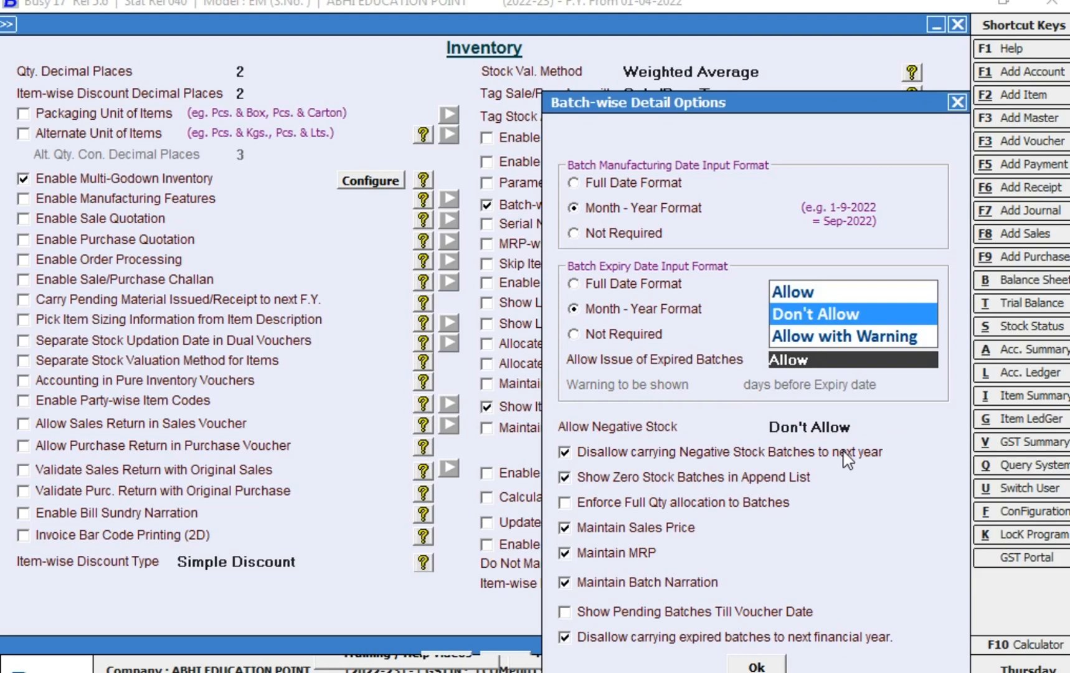
key("Down")
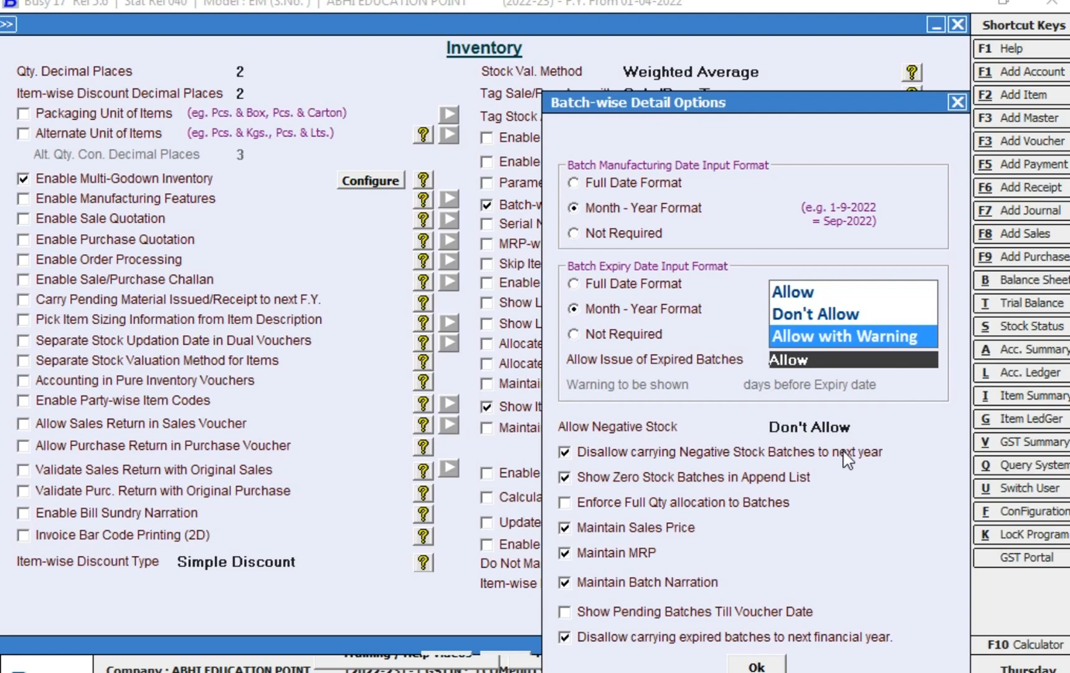
key("Up")
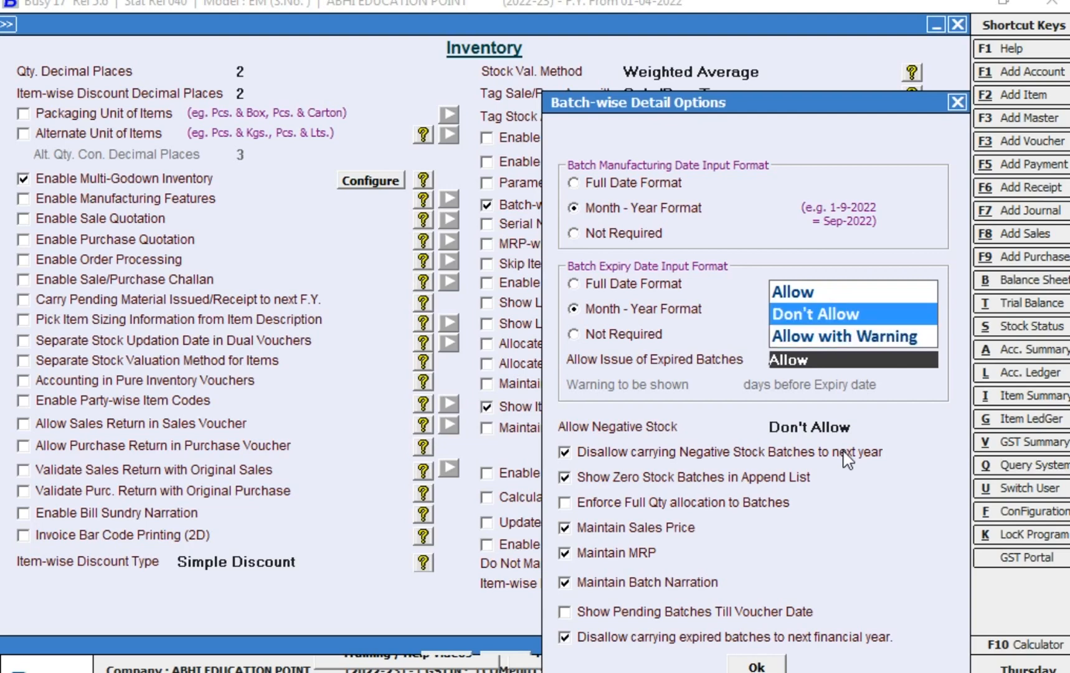
key("Return")
key("Return")
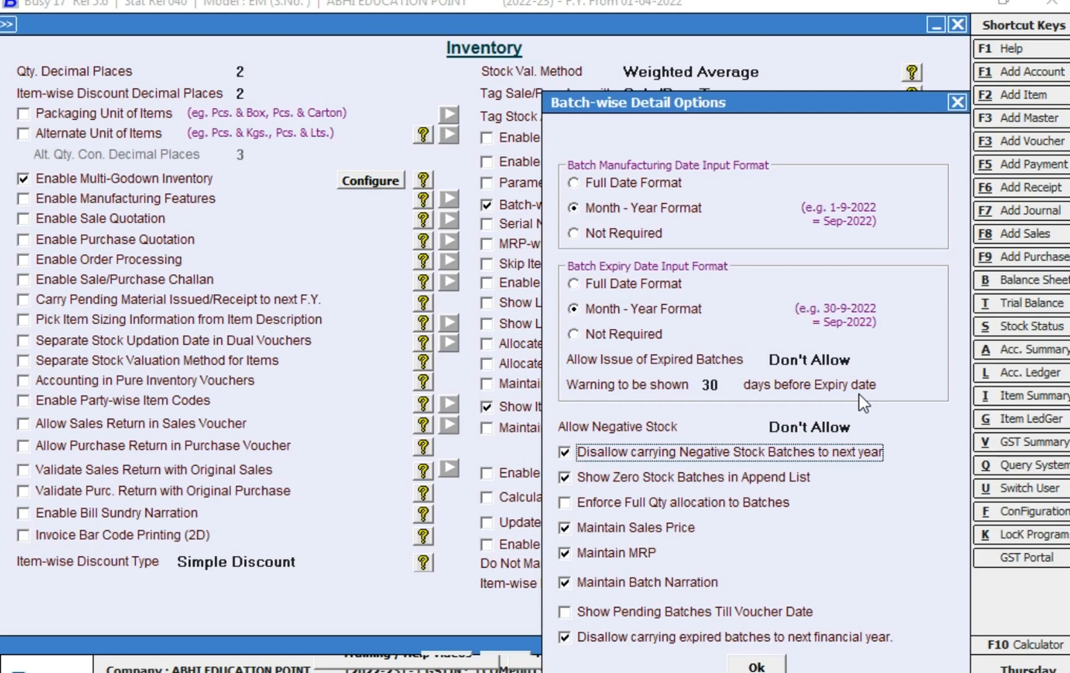
- Set Allow Negative Stock to Don't Allow in the batch-wise detail options
left_click(725, 384)
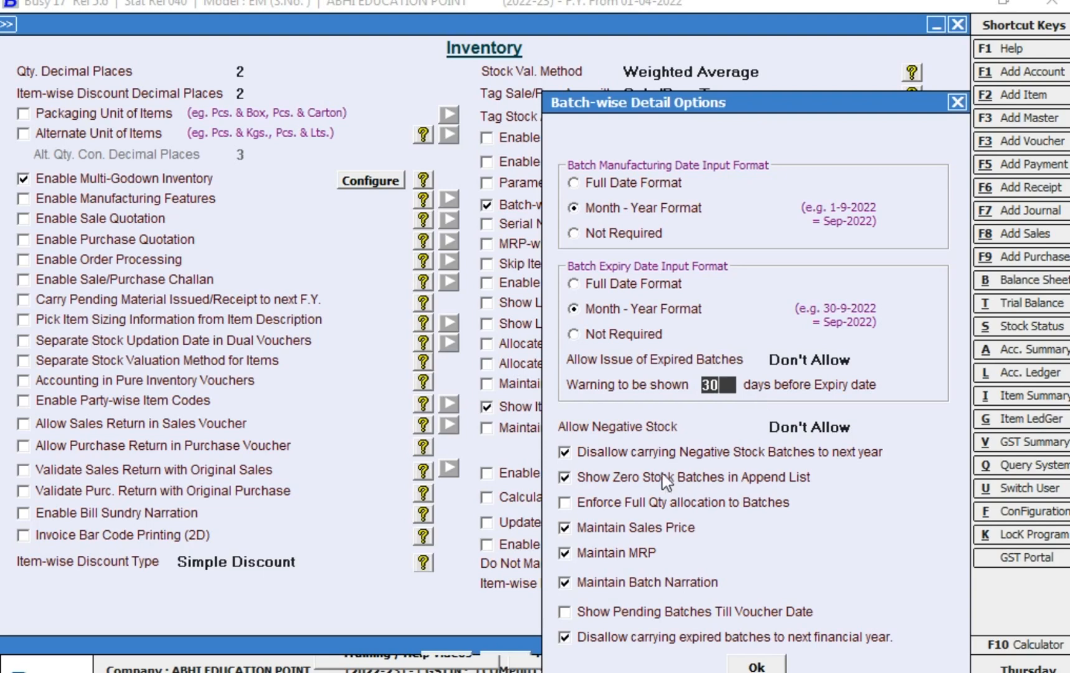
left_click(812, 432)
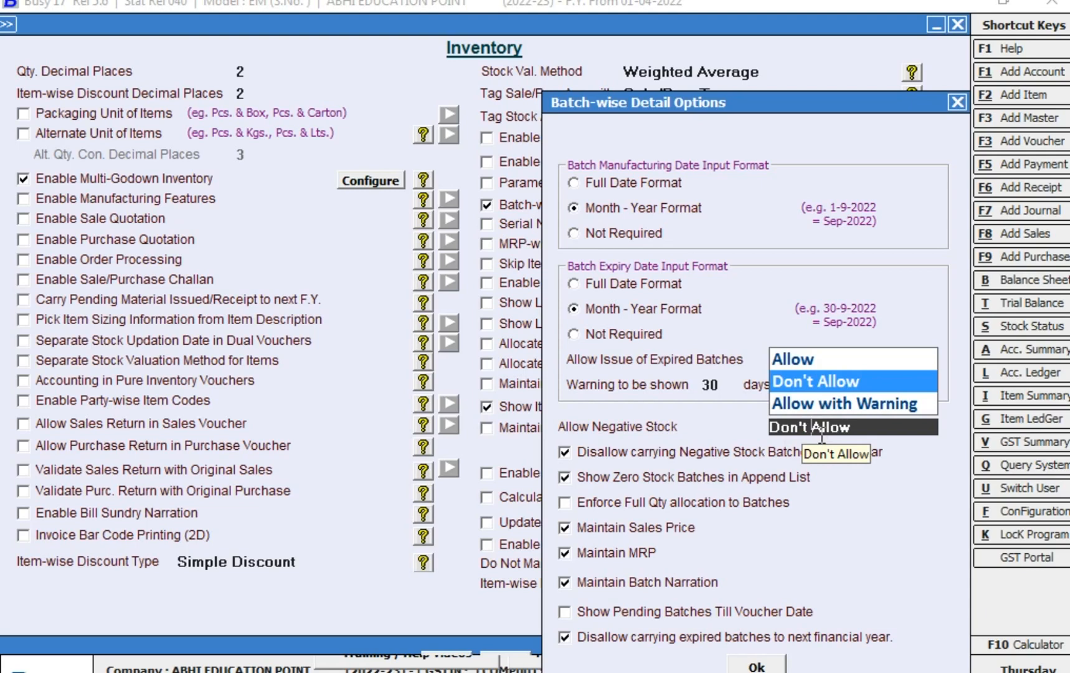
key("Up")
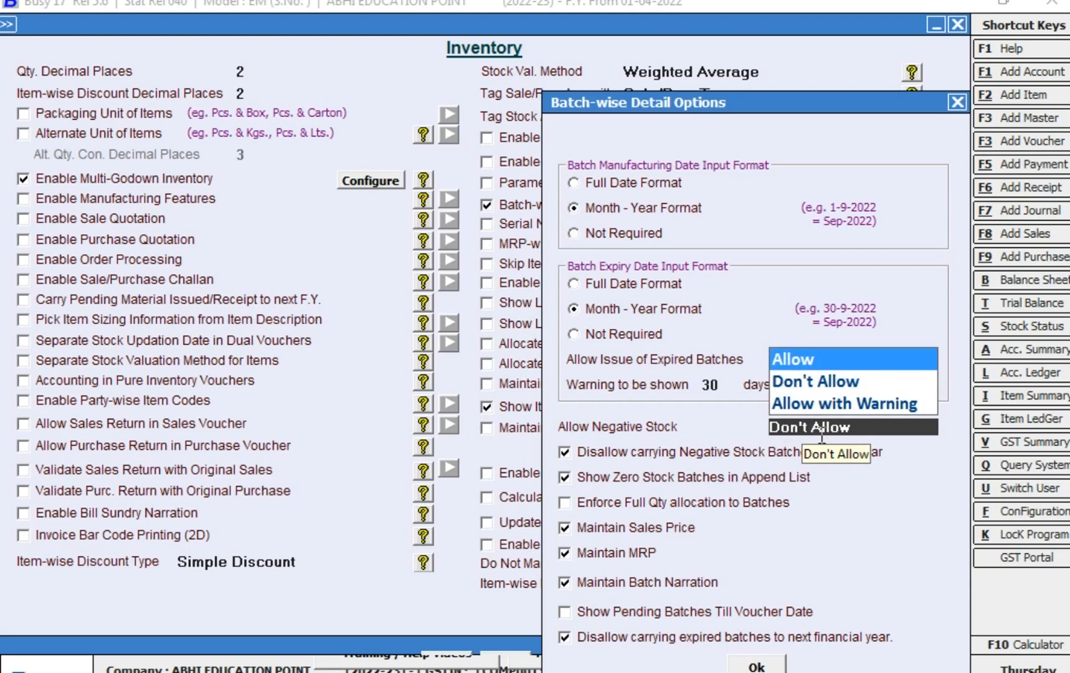
key("Down")
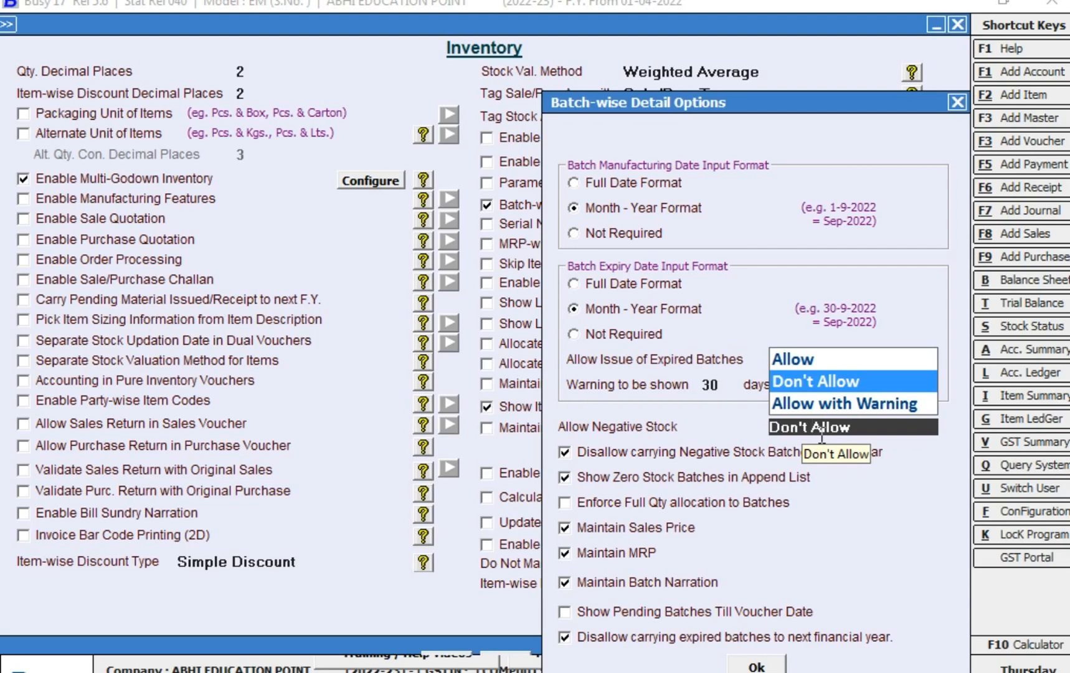
key("Down")
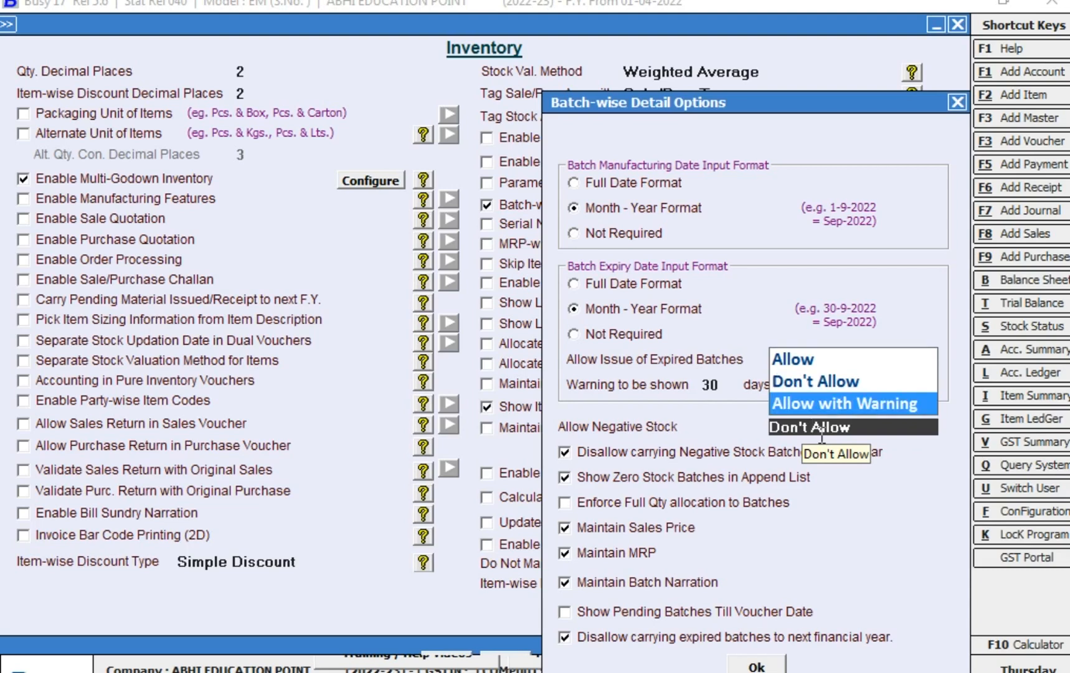
key("Up")
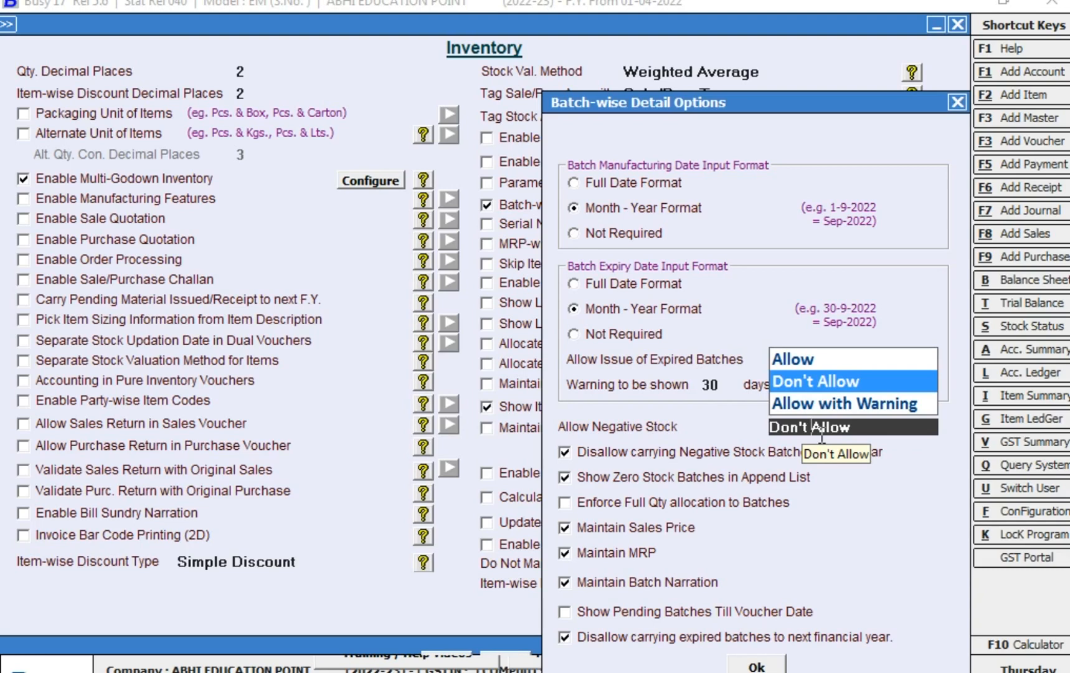
key("Return")
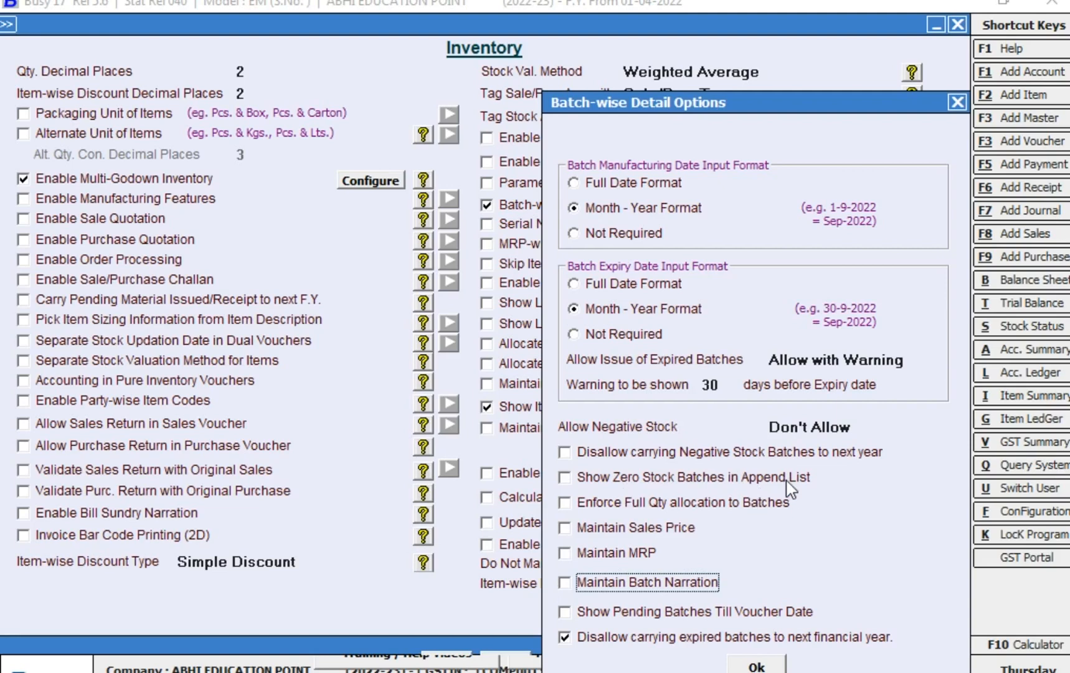
- Enable Disallow carrying Negative Stock Batches to next year, Show Zero Stock Batches in Append List, Maintain Sales Price, Maintain MRP and Maintain Batch Narration
left_click(565, 452)
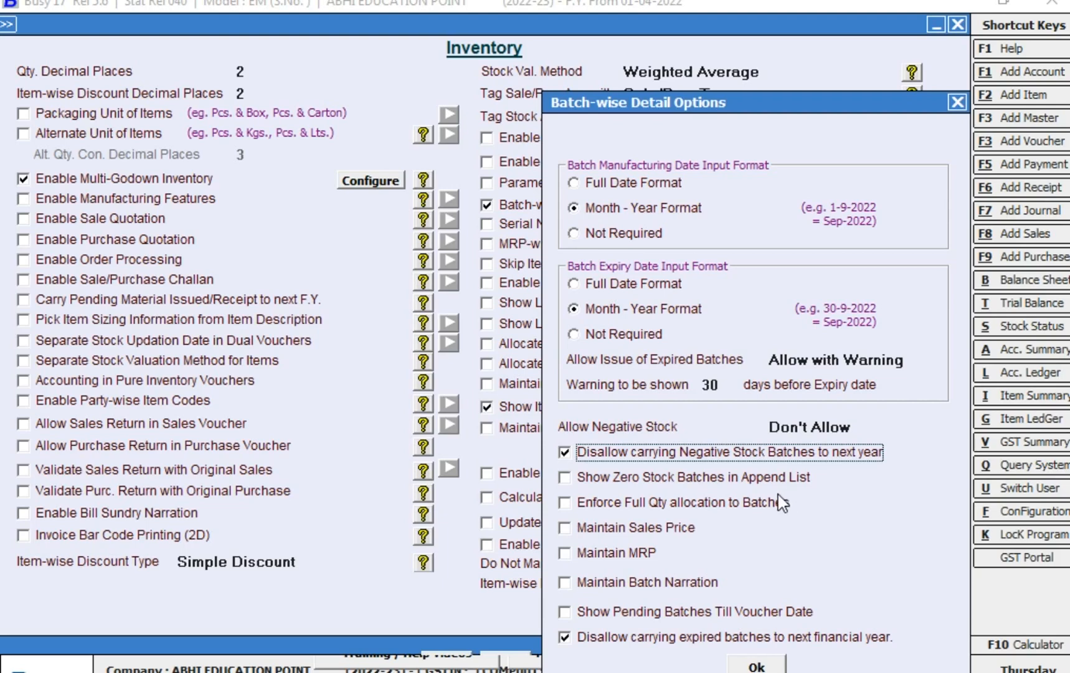
left_click(572, 478)
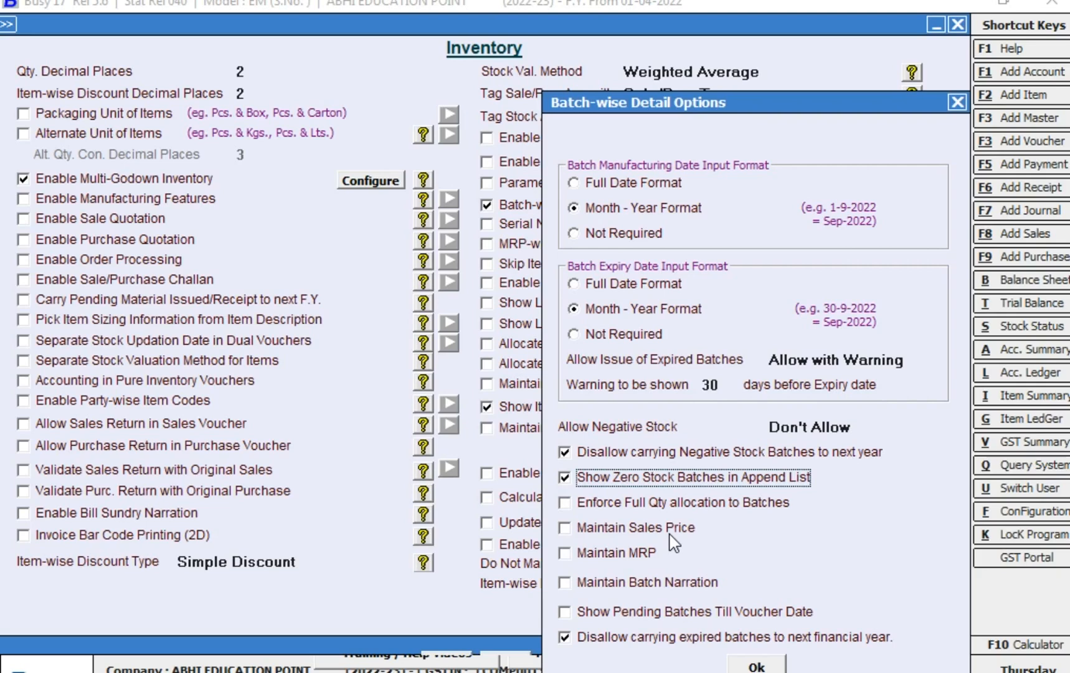
left_click(564, 530)
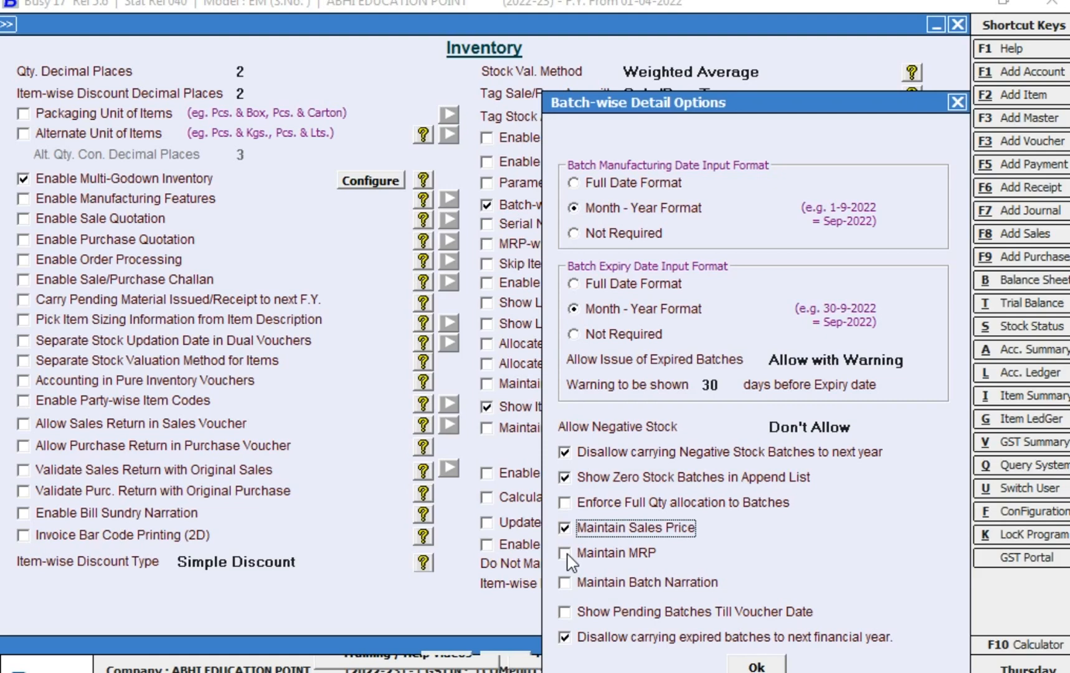
left_click(566, 553)
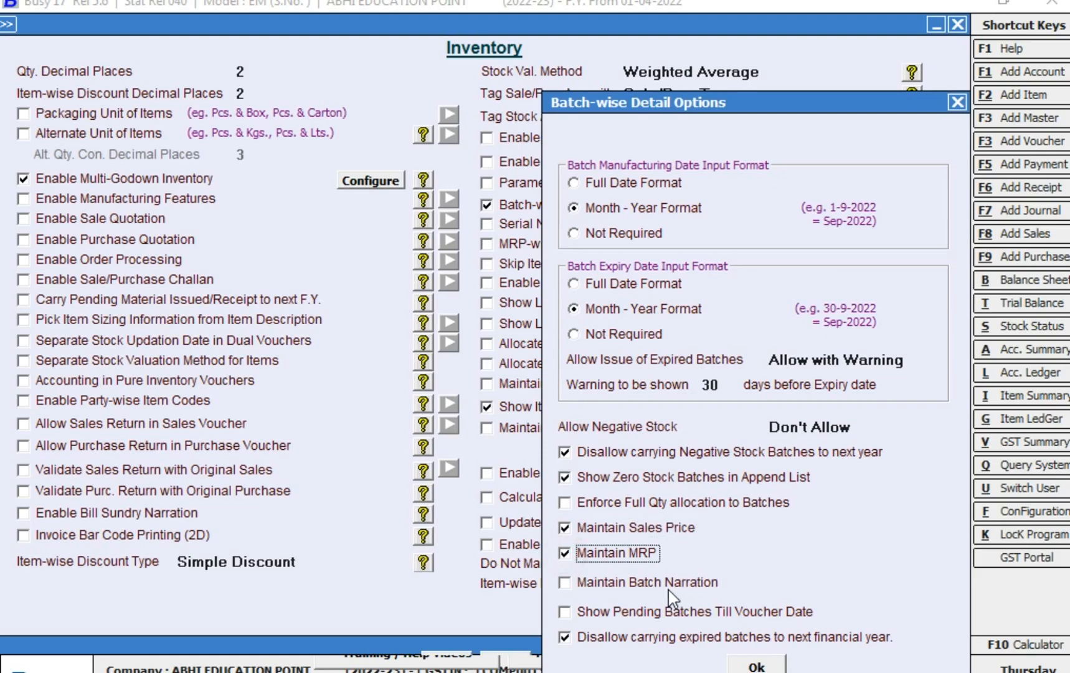
left_click(569, 585)
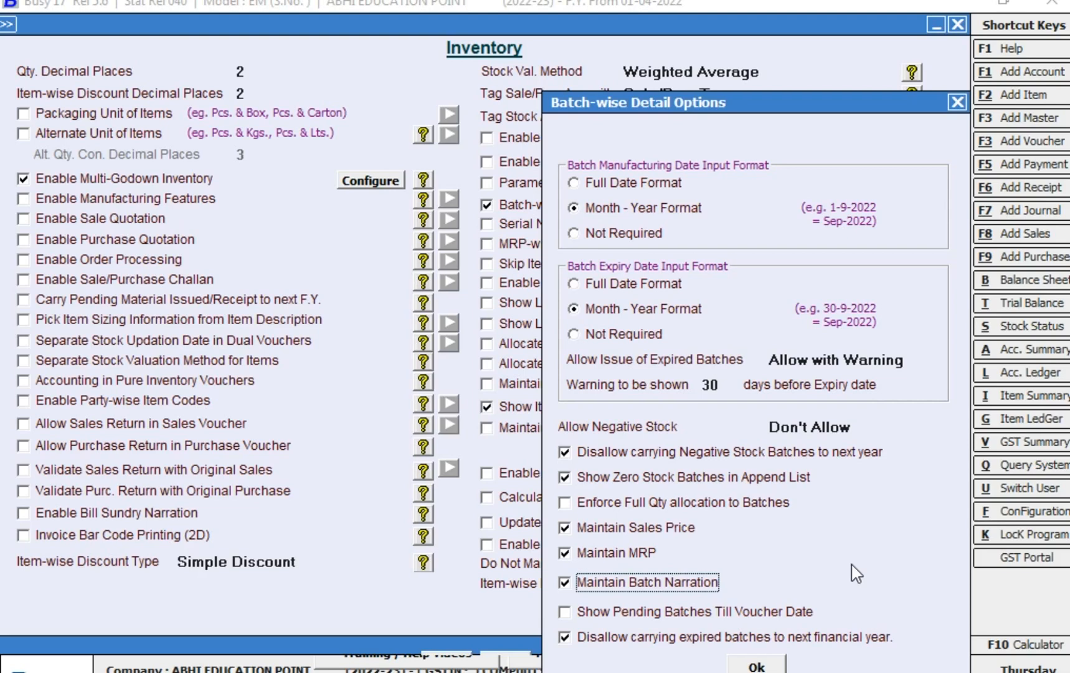
- Disallow carrying expired batches to the next financial year and accept the batch-wise detail options
left_click(564, 641)
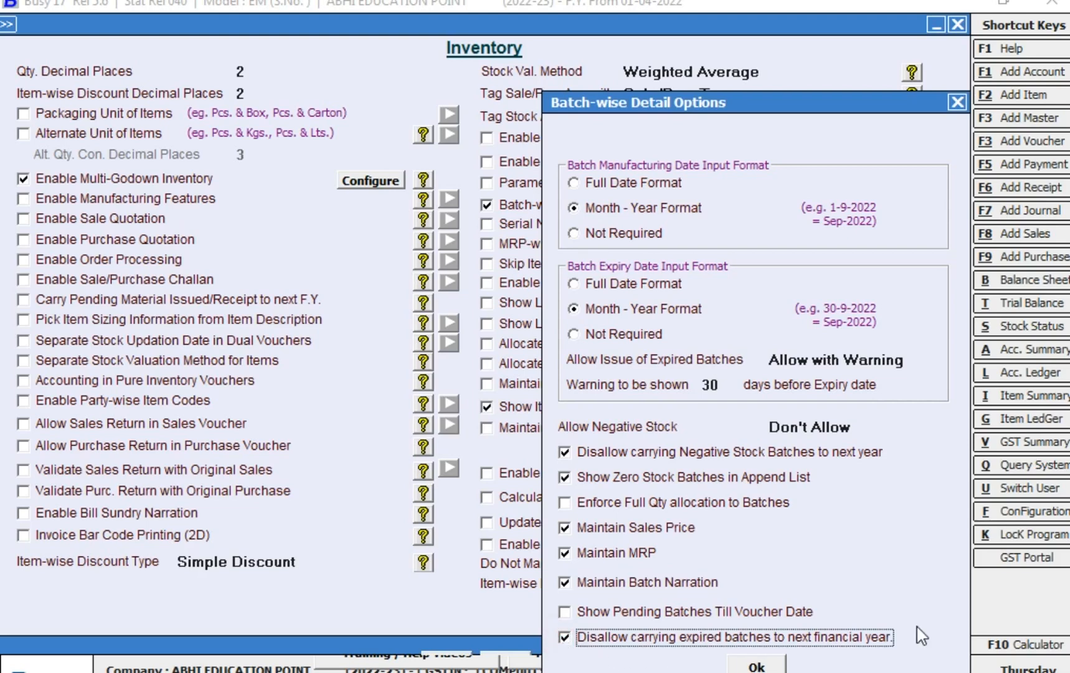
left_click(565, 637)
left_click(568, 641)
left_click(756, 665)
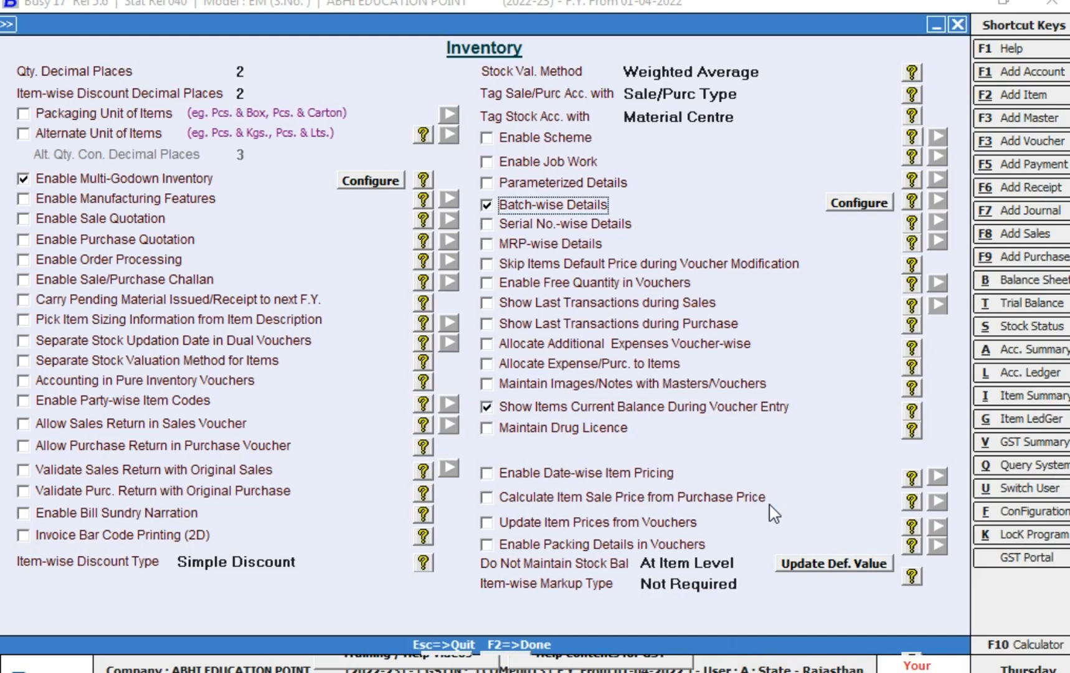
- Close the Inventory options and leave the Features / Options configuration
key("Return")
key("Escape")
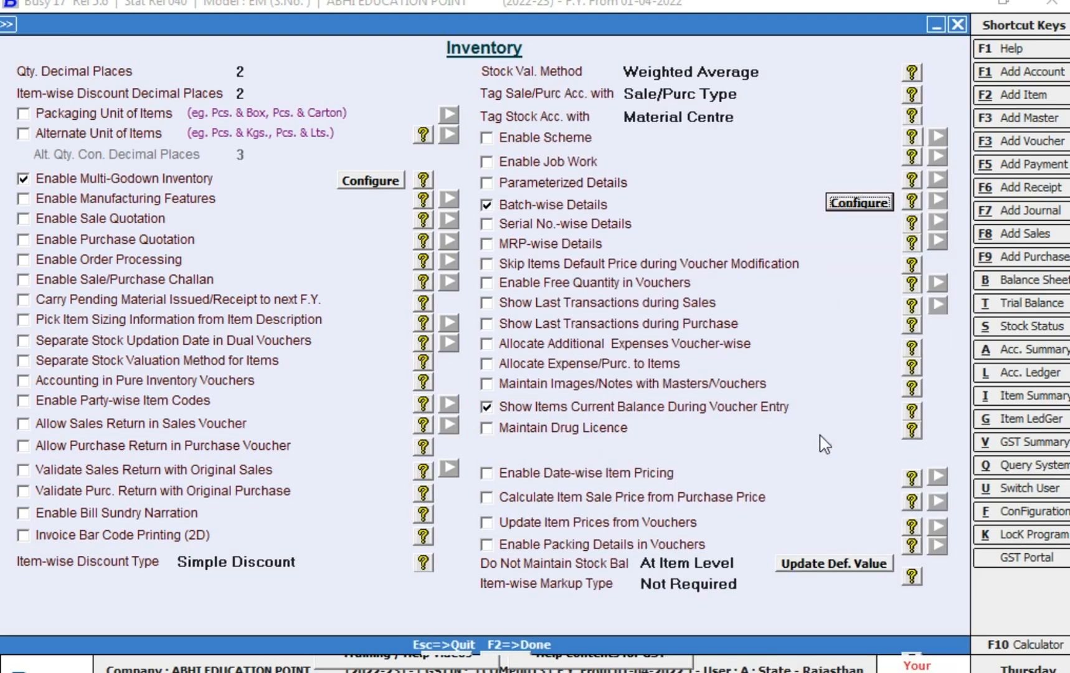
key("Escape")
key("Escape")
key("Escape")
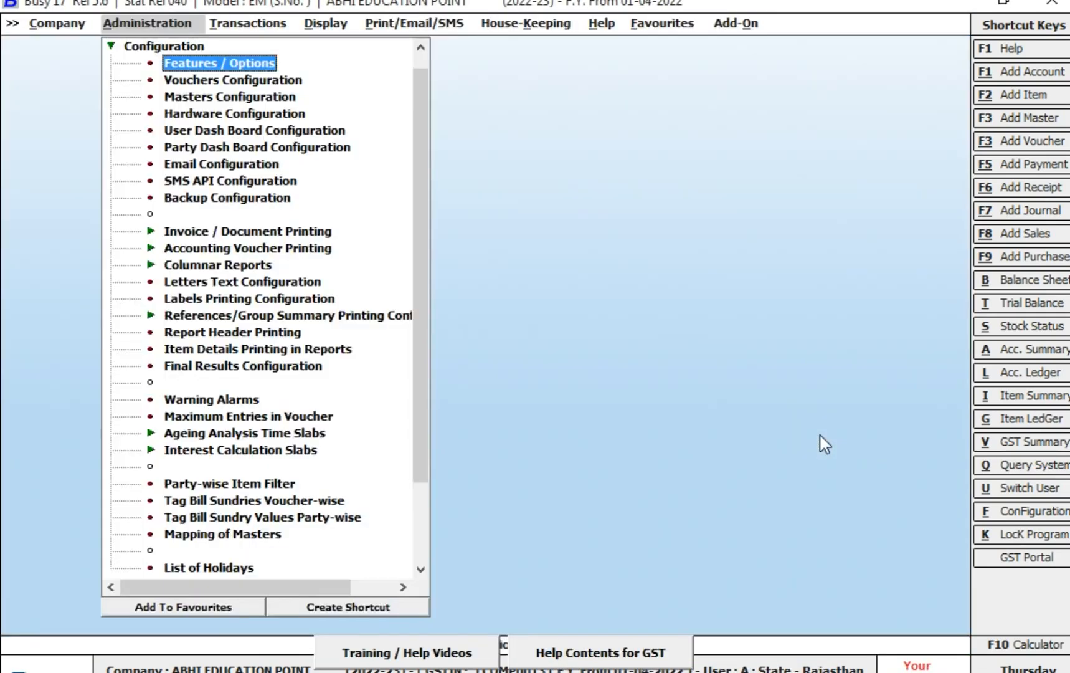
key("Return")
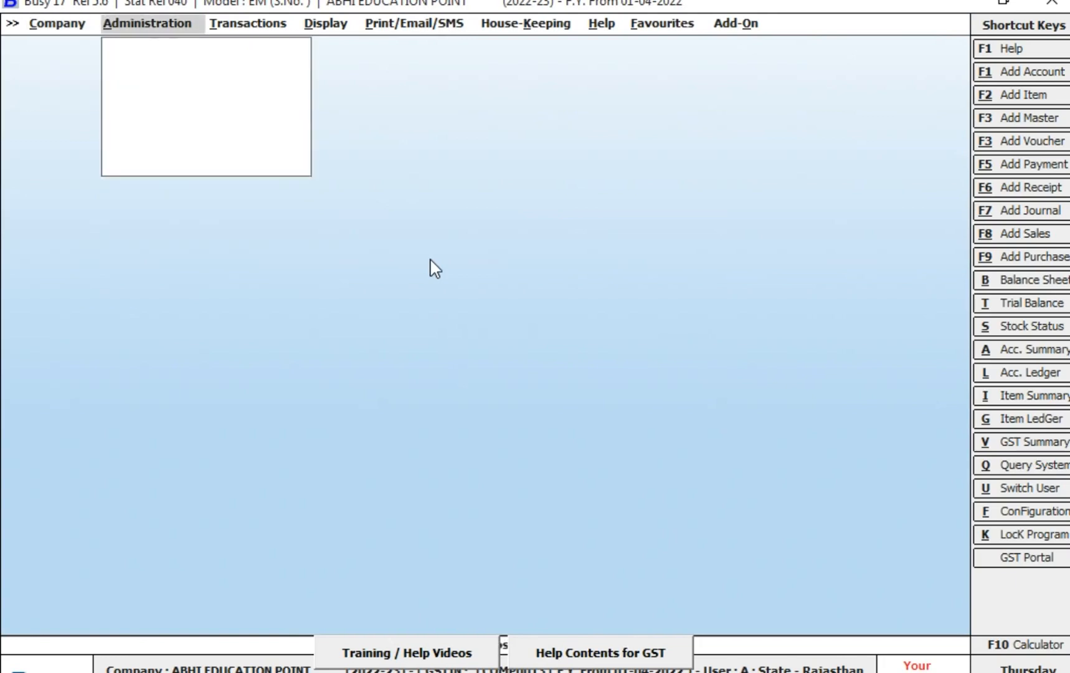
- Start a new item master and name it COMBIFLAM TABLET, using the same print name
key("Return")
key("Down")
key("Down")
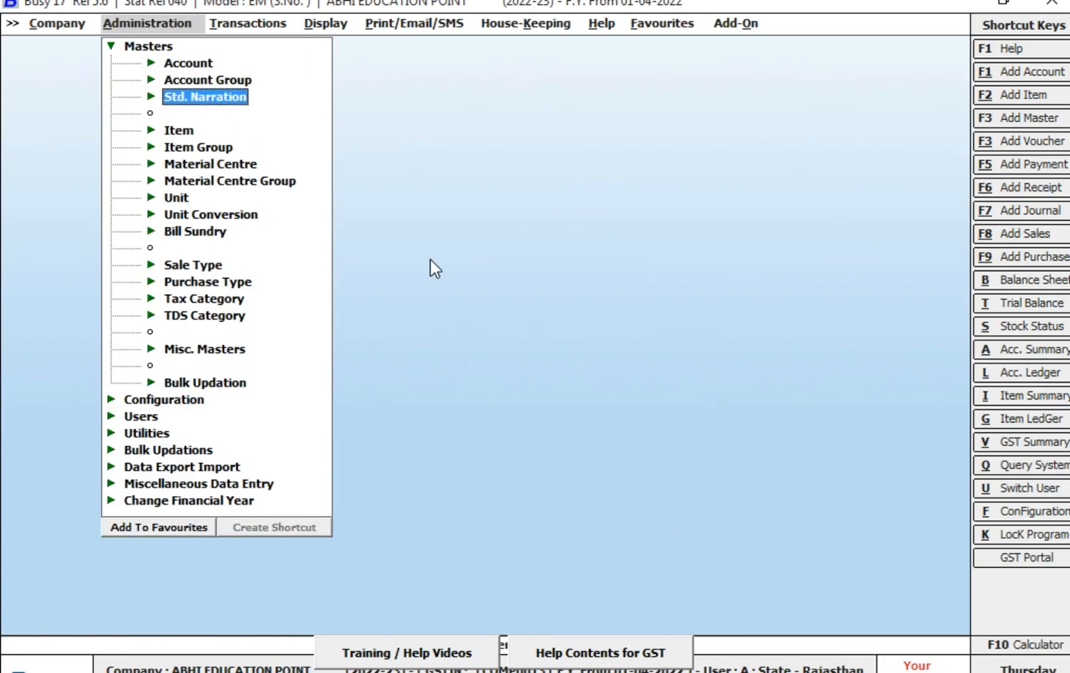
key("Down")
key("Return")
key("Return")
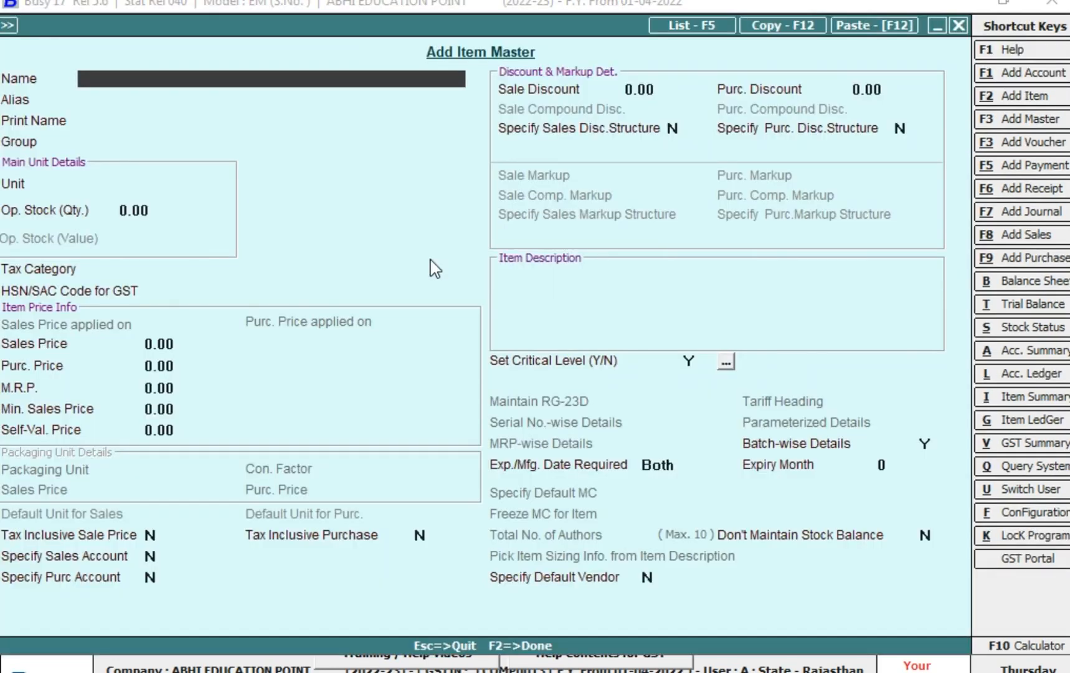
type("COMBIFL")
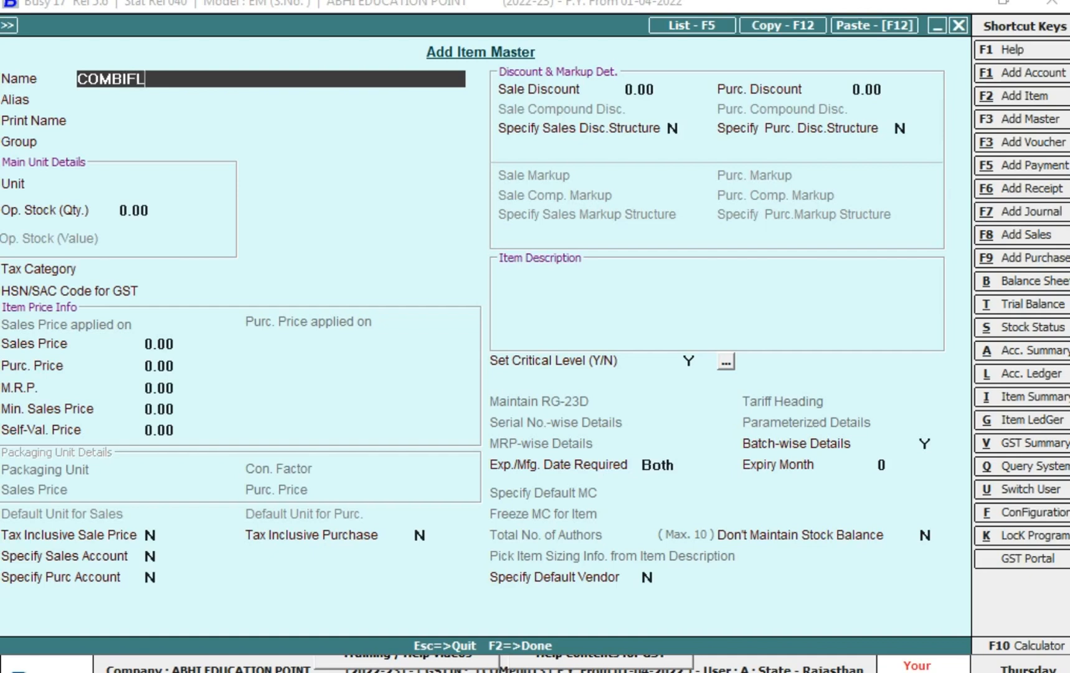
type("AM TABLET")
key("Return")
key("Return")
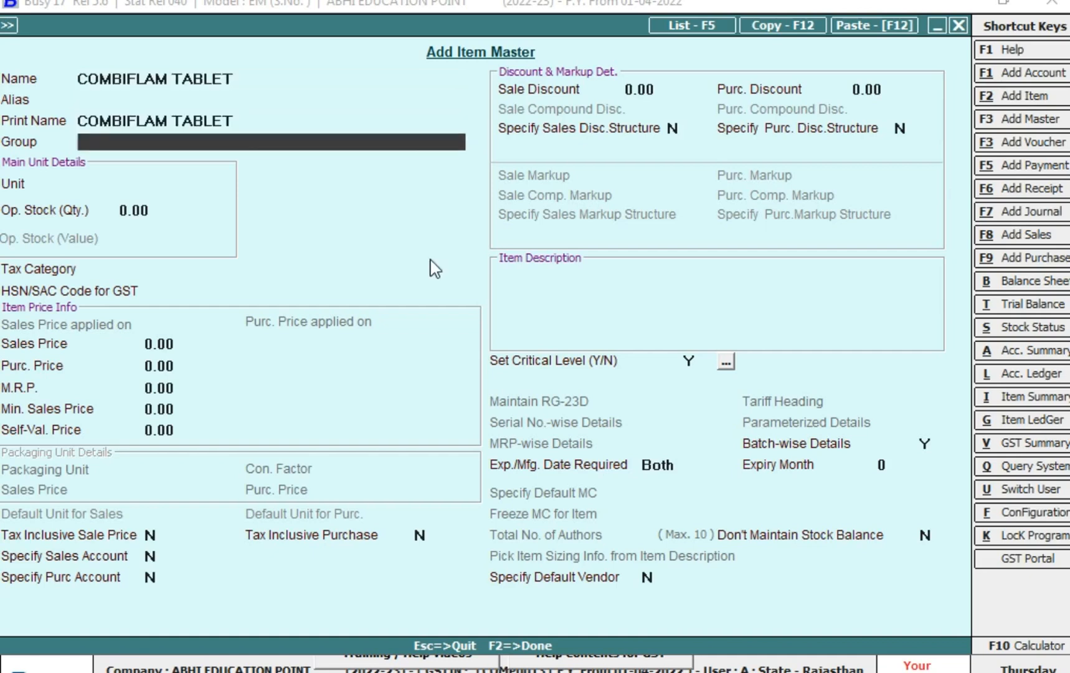
- Set the item's group to General, unit to Pcs. and tax category to GST 12%, leaving the HSN/SAC code blank
type("G")
key("Return")
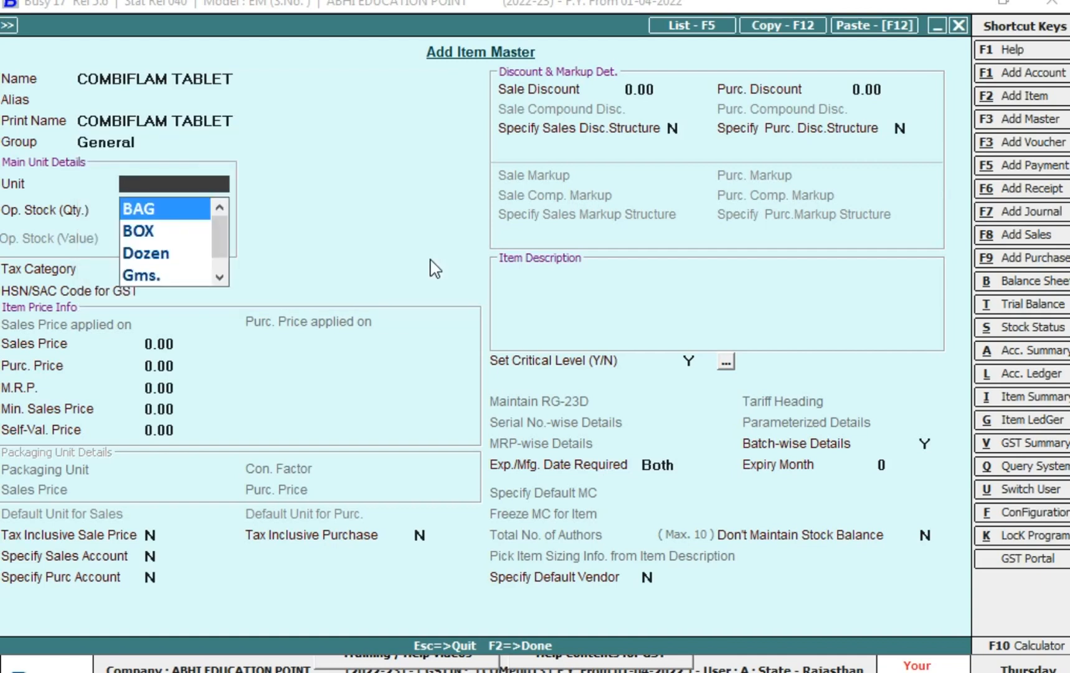
type("P")
key("Return")
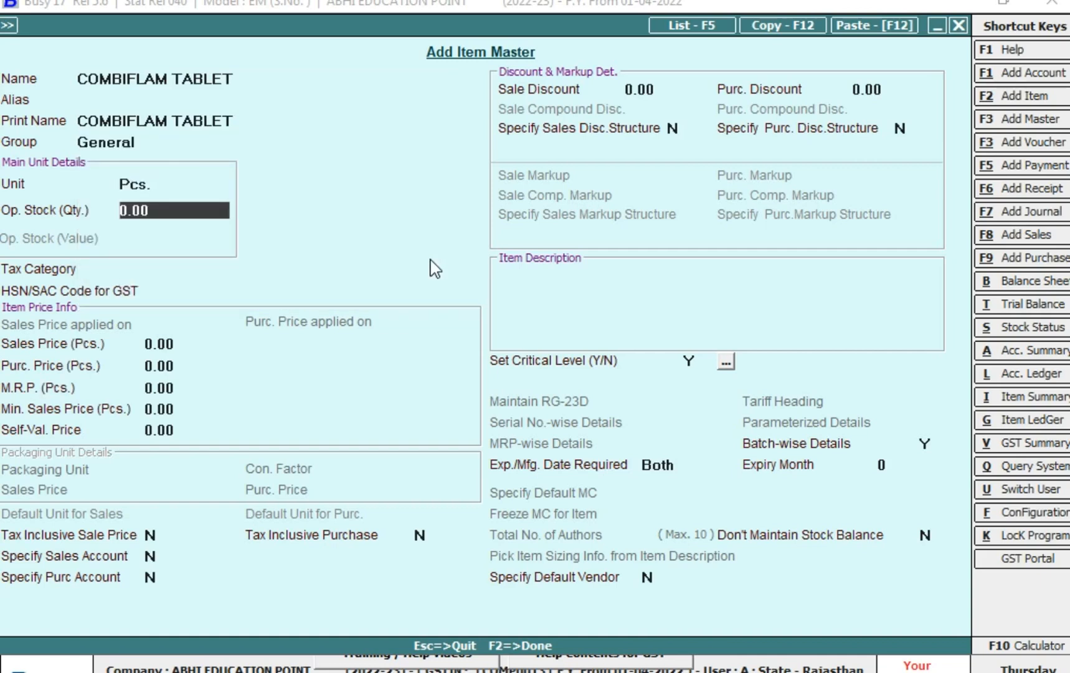
key("Return")
type("G")
key("Return")
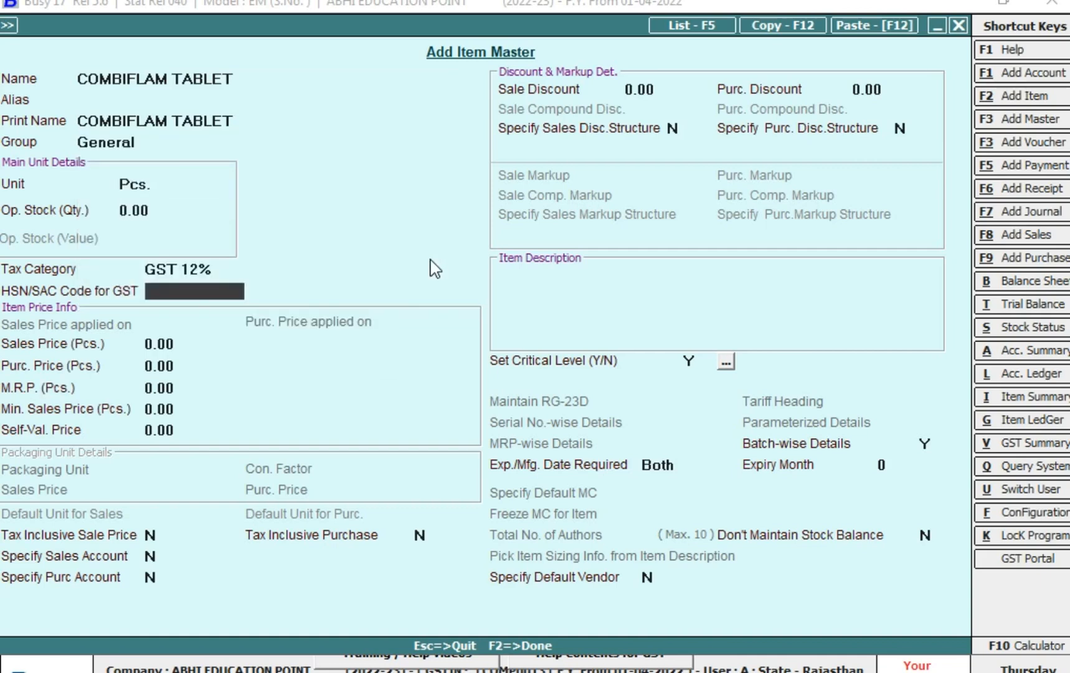
key("Return")
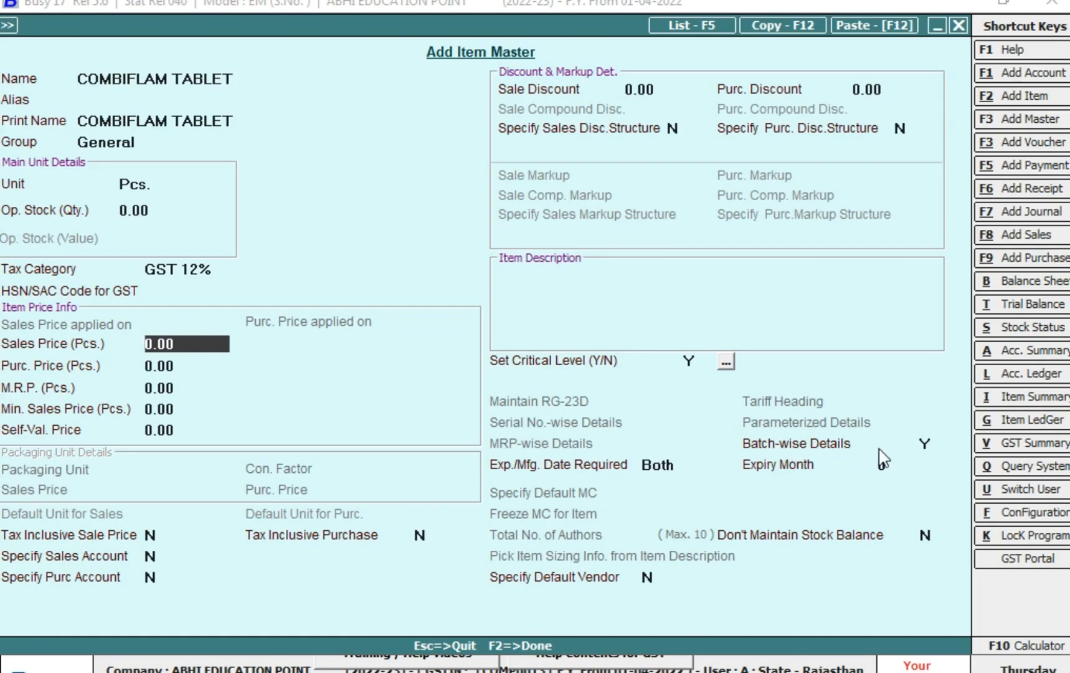
- Examine the Batch-wise Details setting and the Exp./Mfg. Date Required choices for COMBIFLAM TABLET, selecting Both
left_click(926, 443)
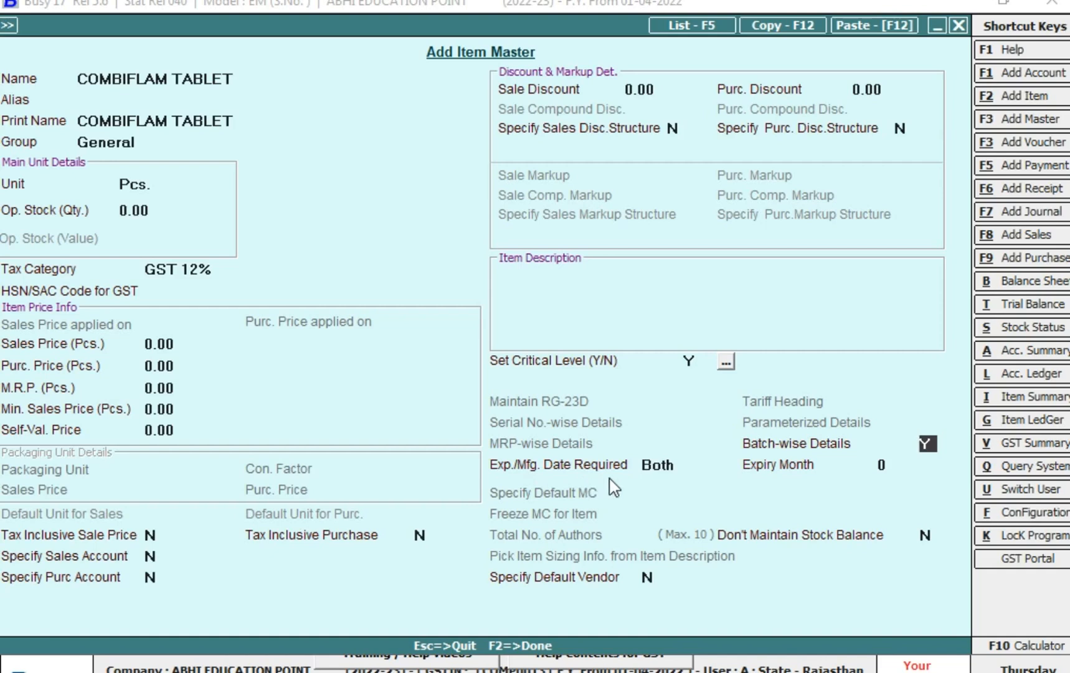
left_click(657, 467)
key("Return")
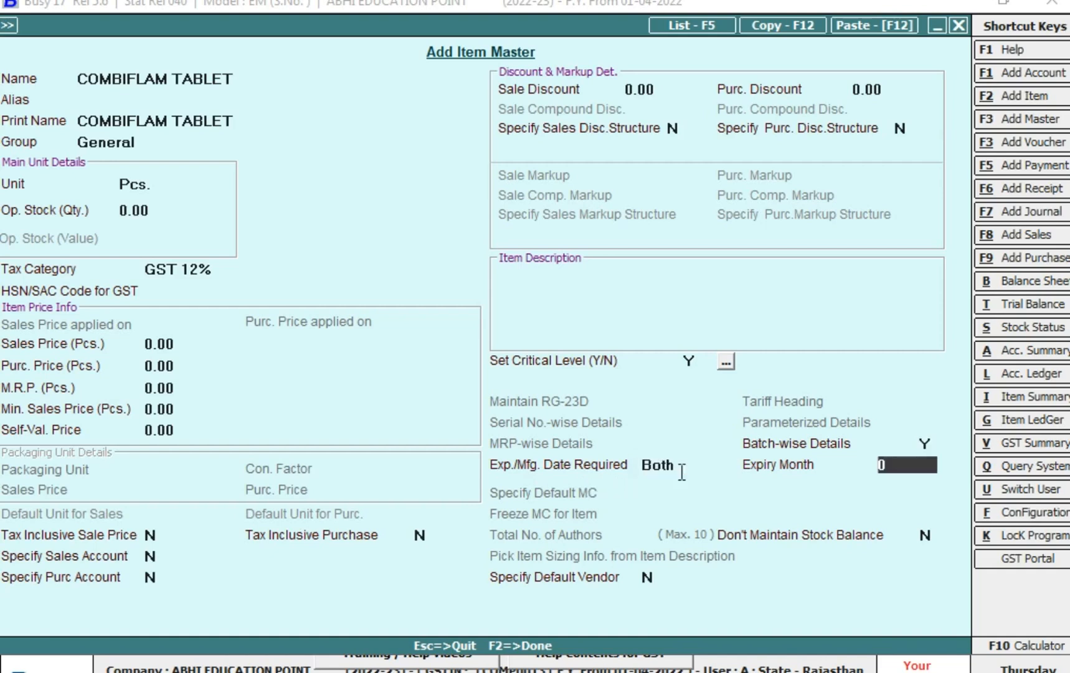
left_click(681, 467)
left_click(681, 467)
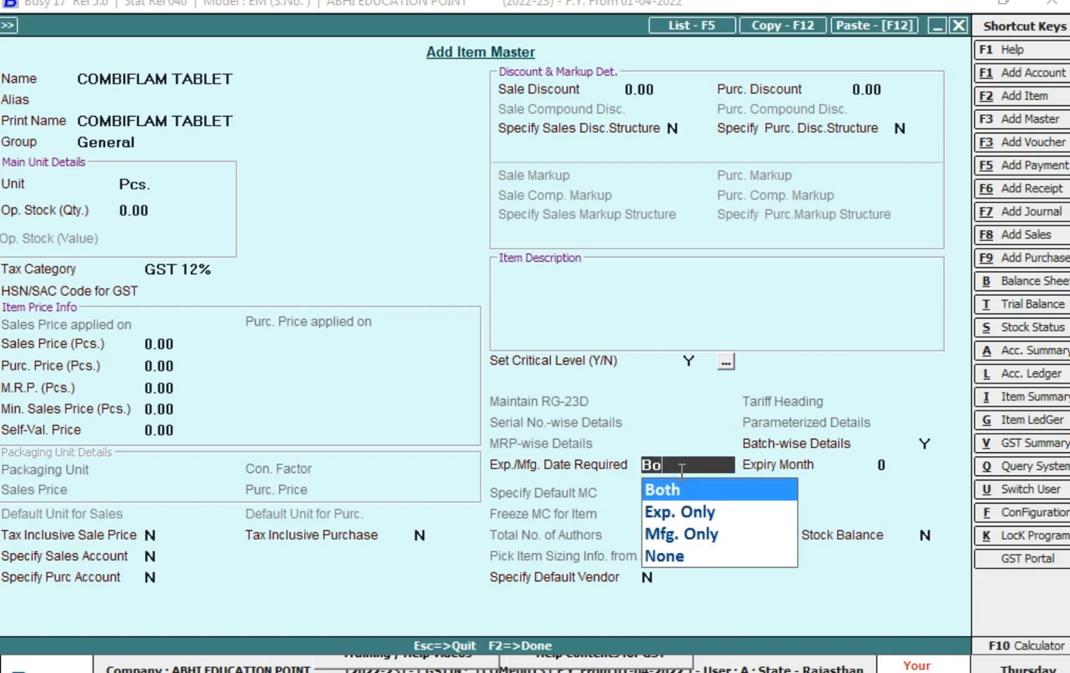
key("Down")
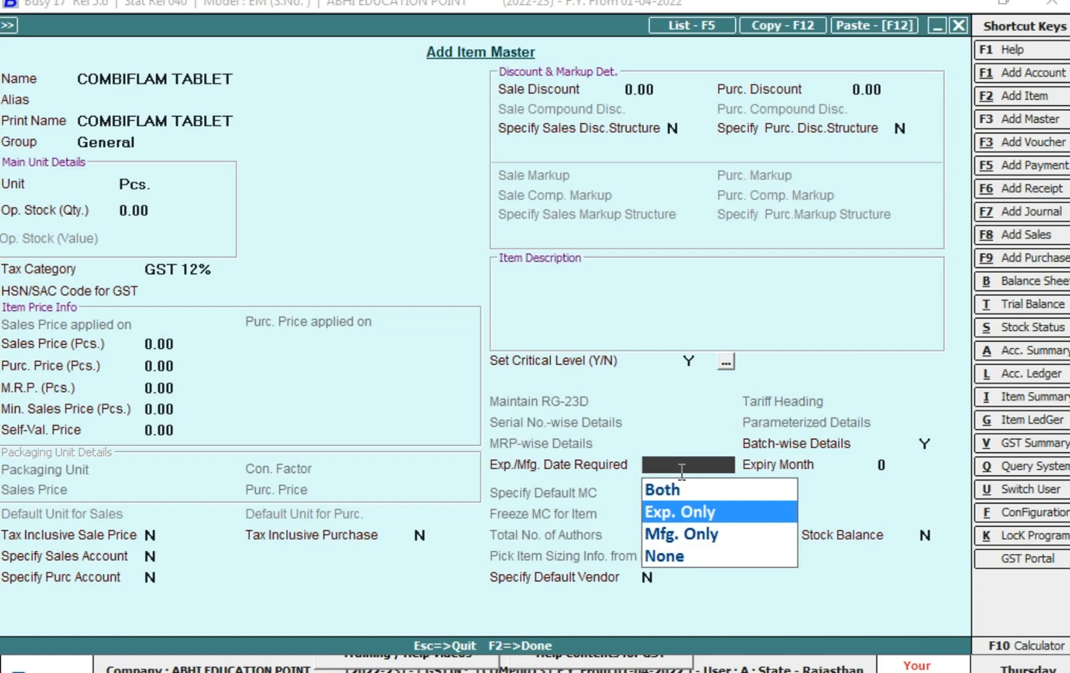
key("Down")
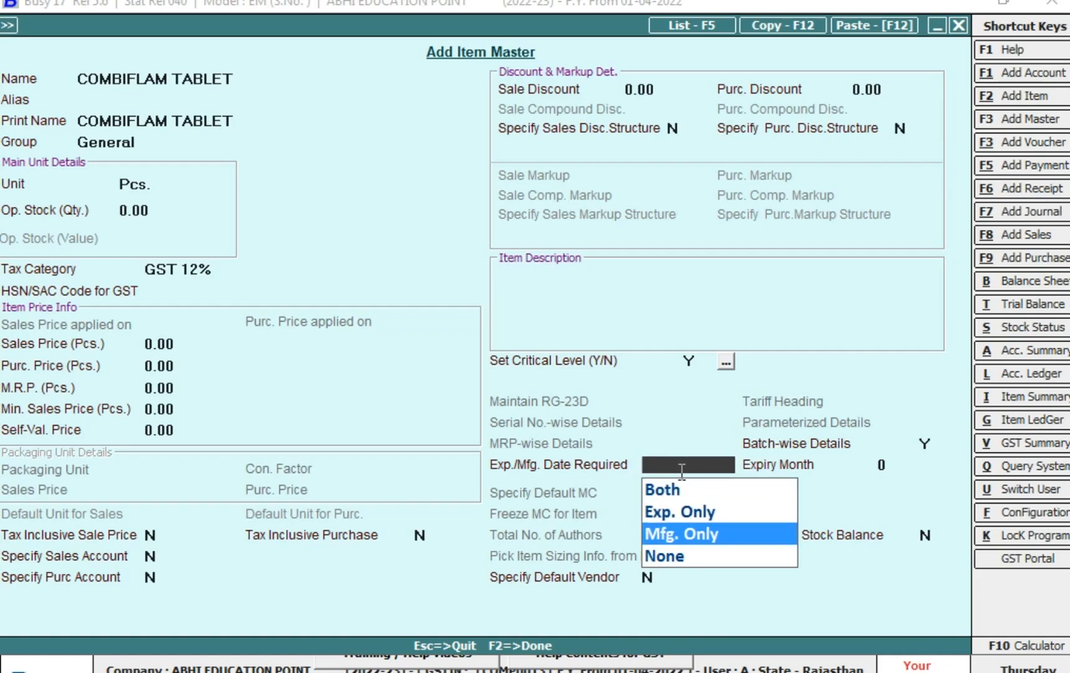
key("Down")
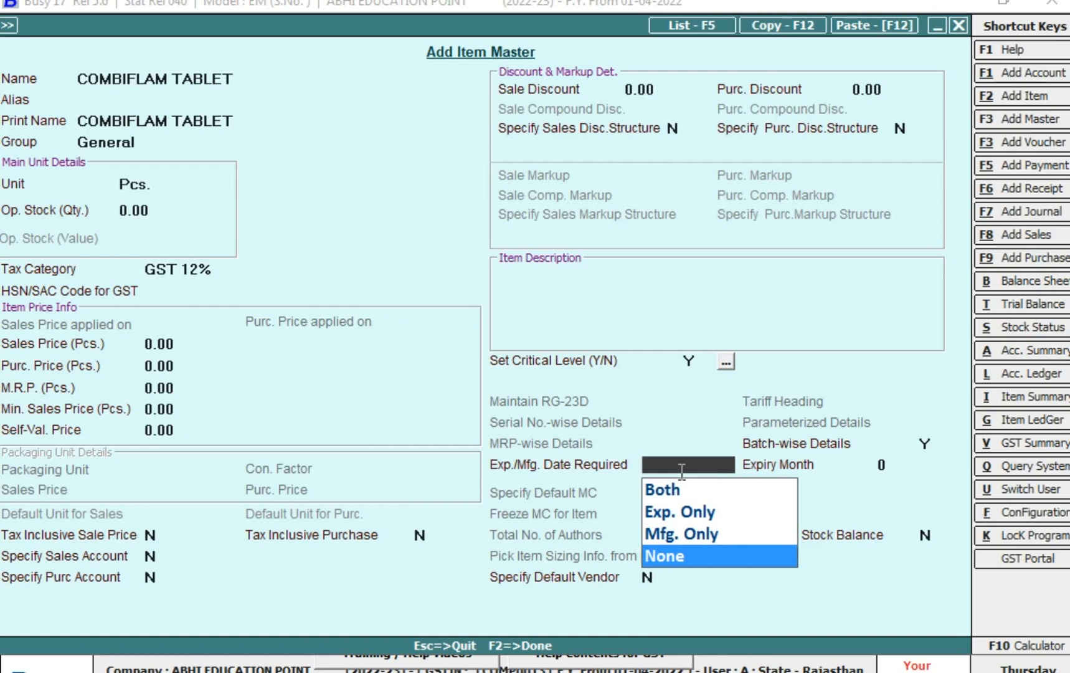
key("Up")
key("Up")
key("Up")
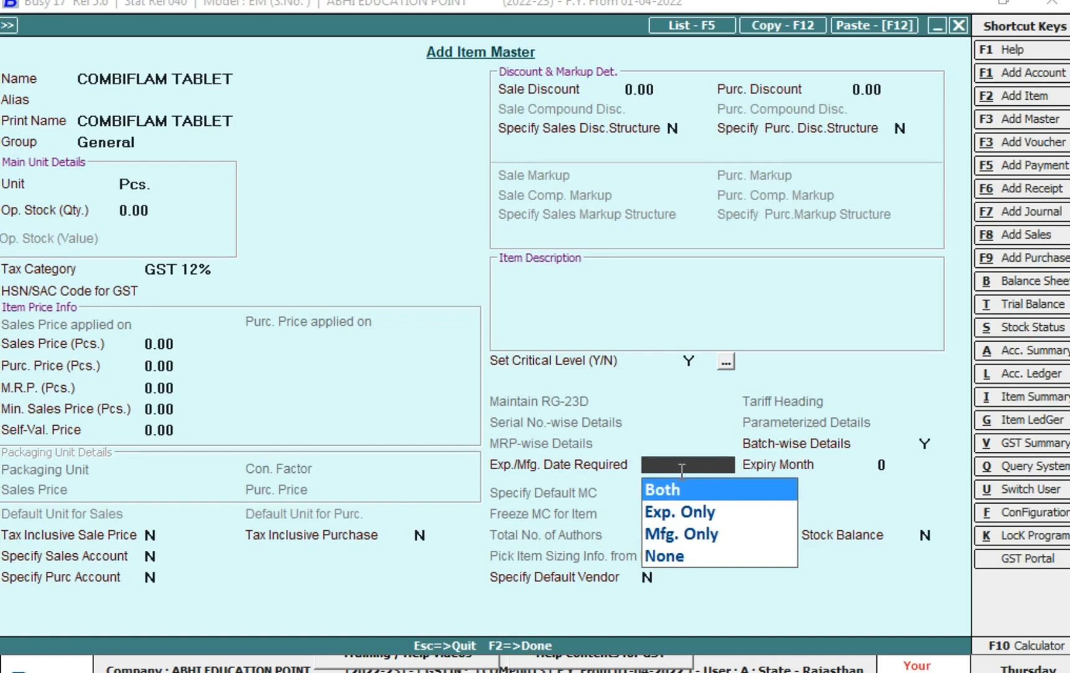
key("Return")
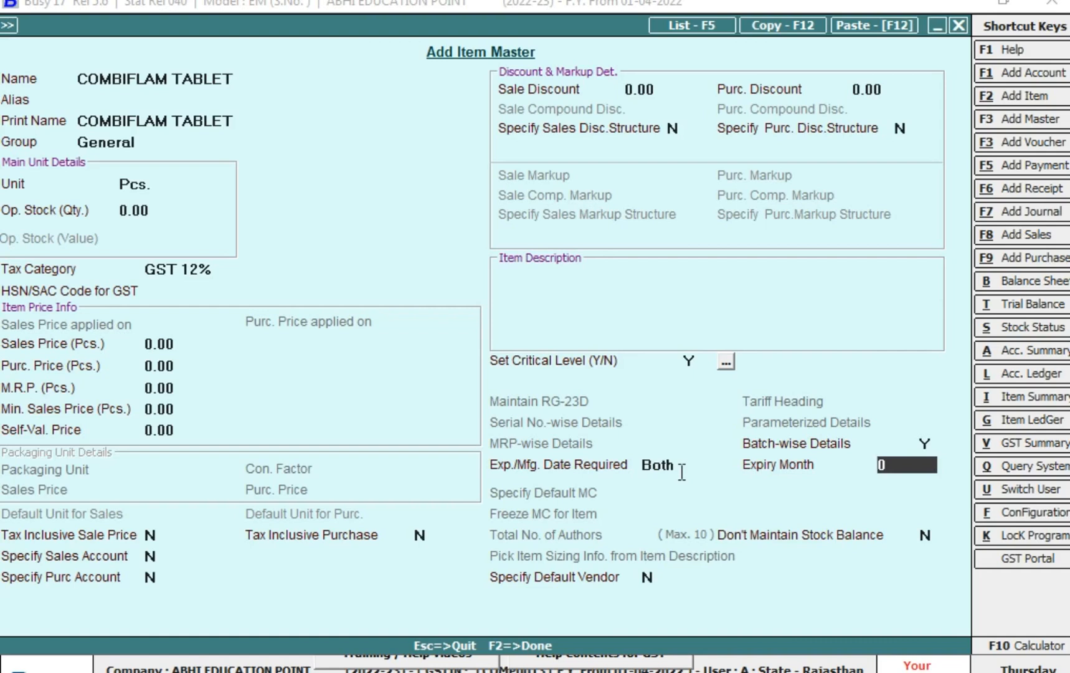
- Try expiry months of 2 and 4 for COMBIFLAM TABLET, and reset Expiry Month to 0
type("2")
key("Return")
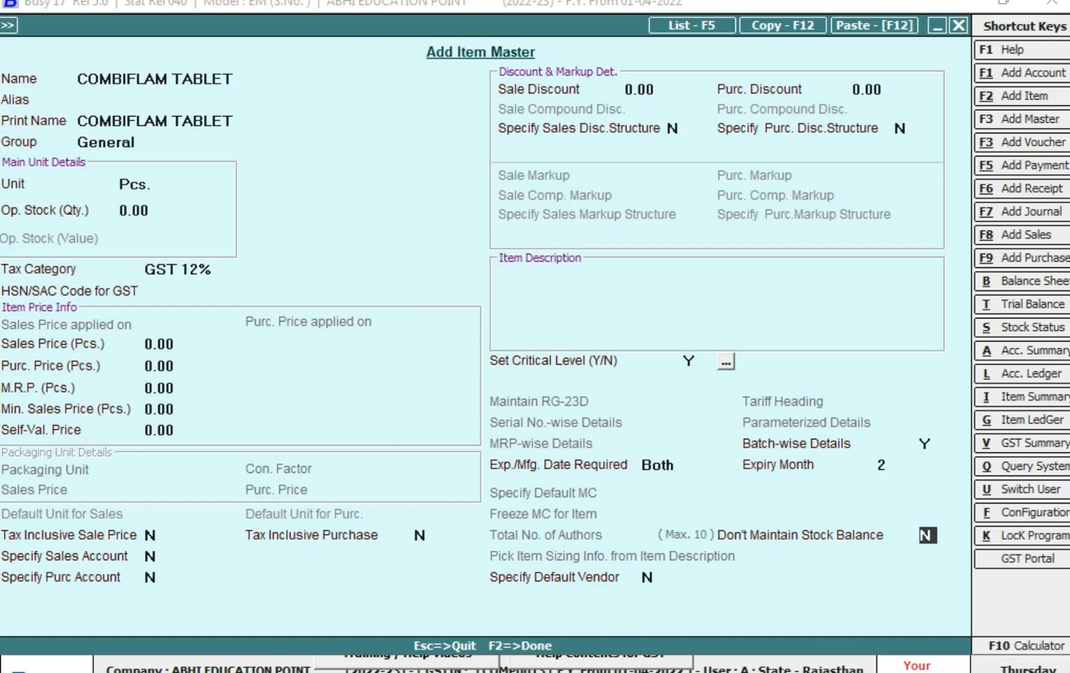
left_click(908, 463)
key("BackSpace")
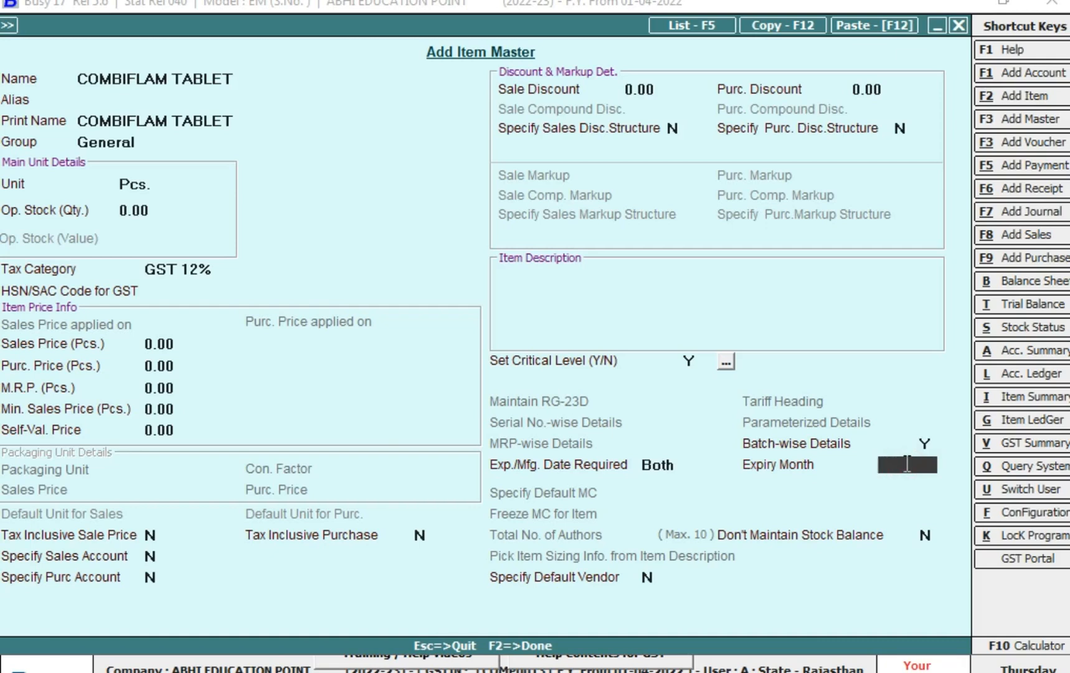
type("4")
key("Return")
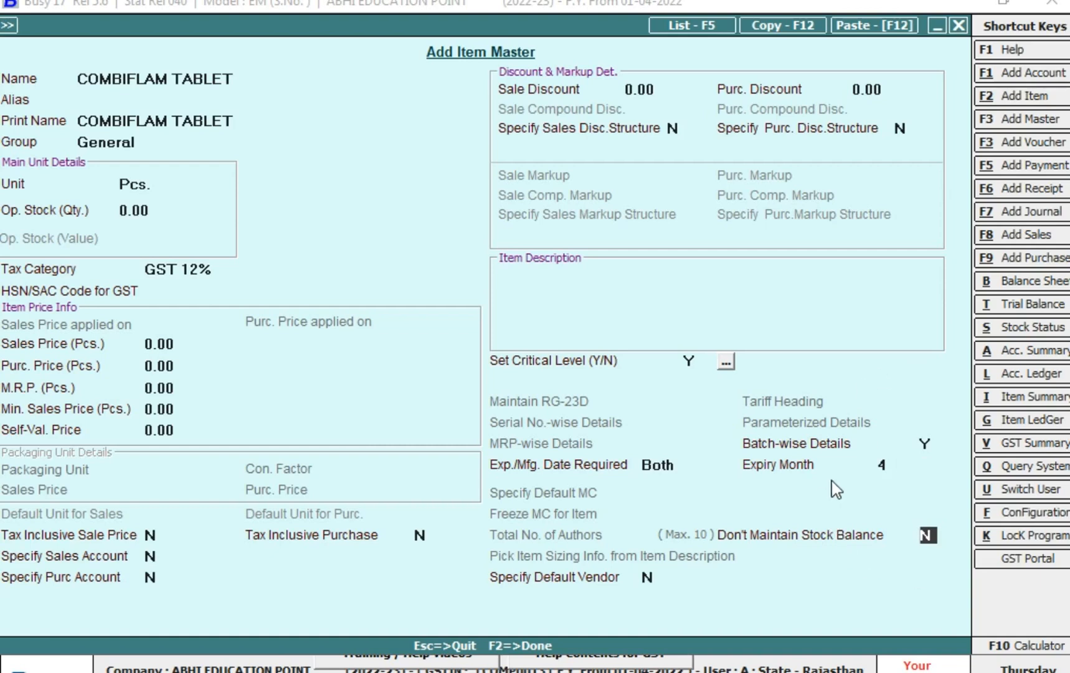
left_click(896, 470)
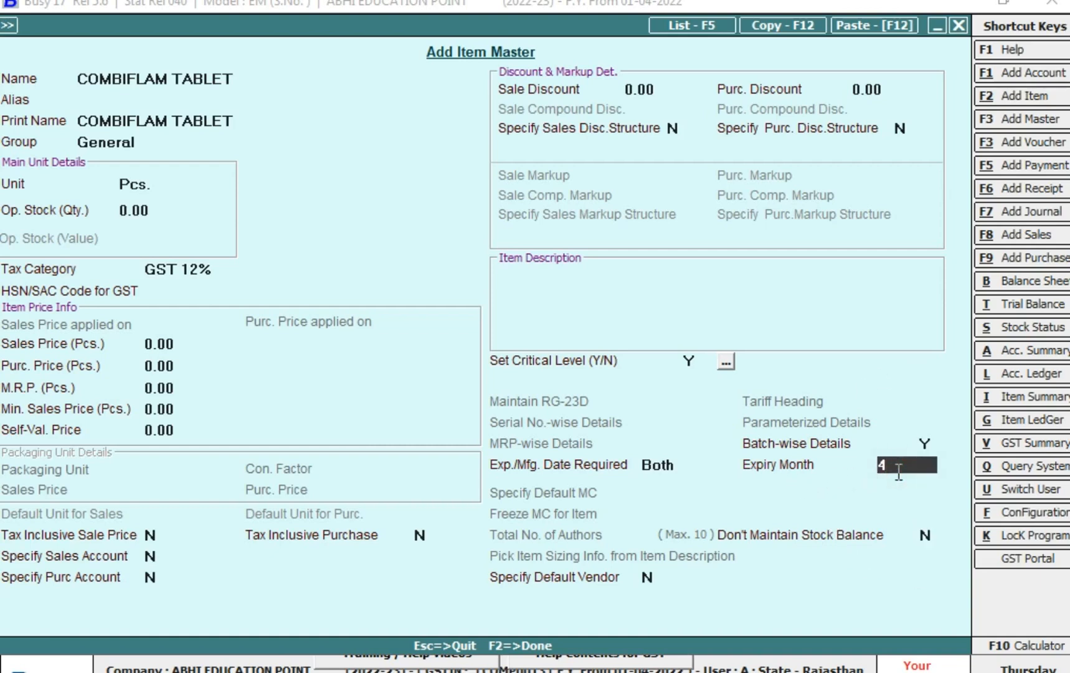
type("0")
key("Return")
- Save the COMBIFLAM TABLET item without an HSN/SAC code and leave the item form
key("Return")
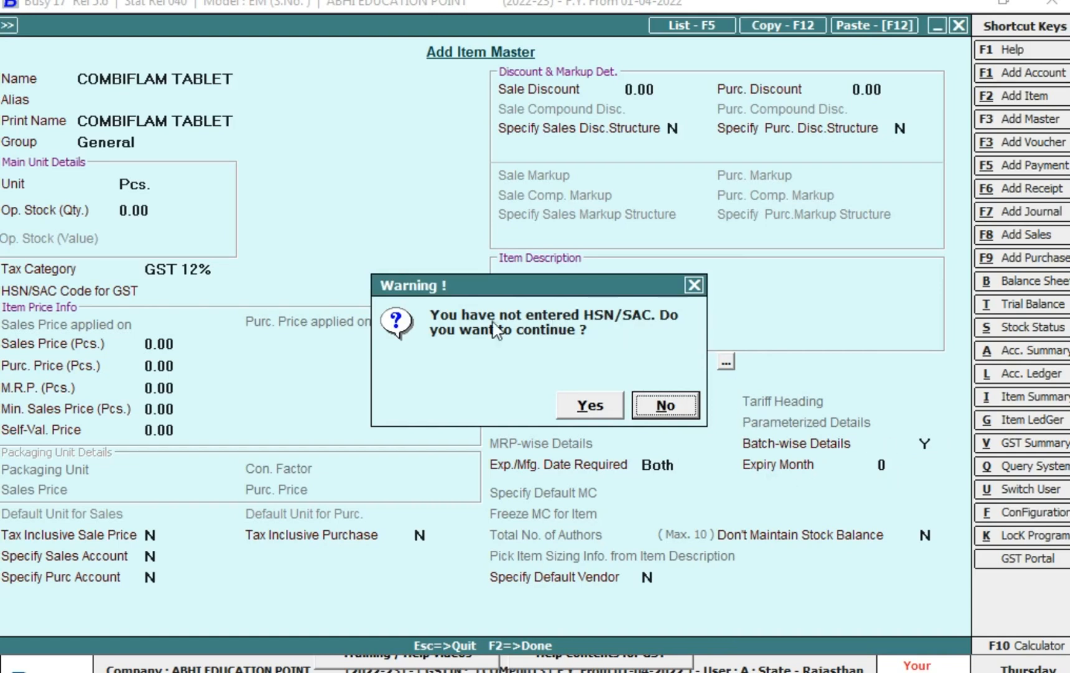
left_click(587, 408)
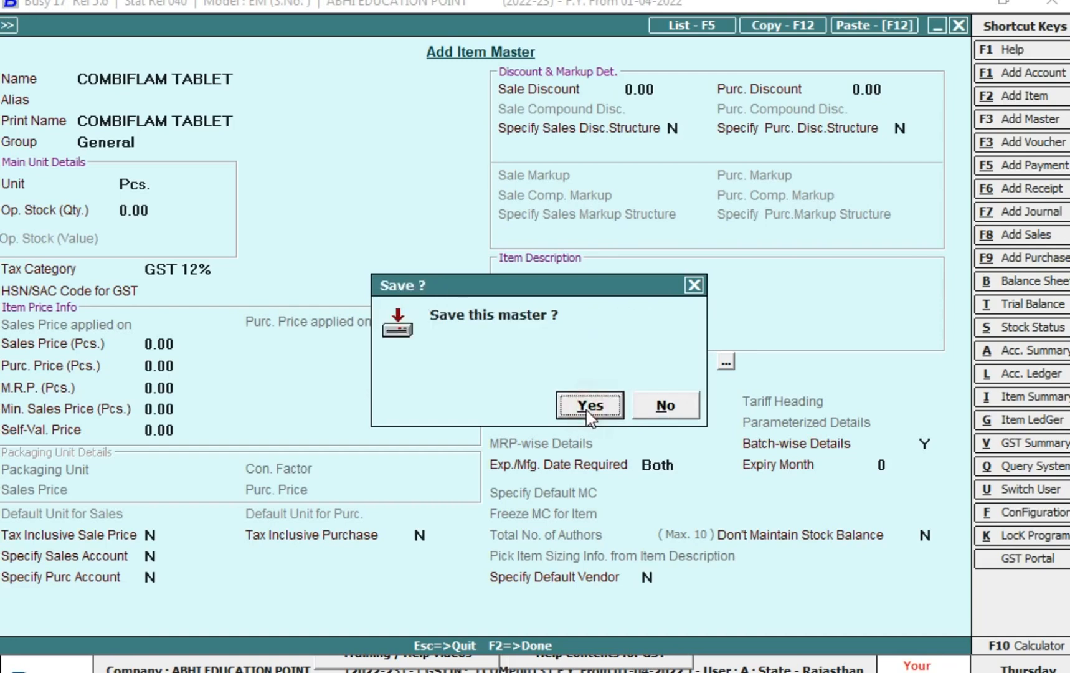
left_click(587, 408)
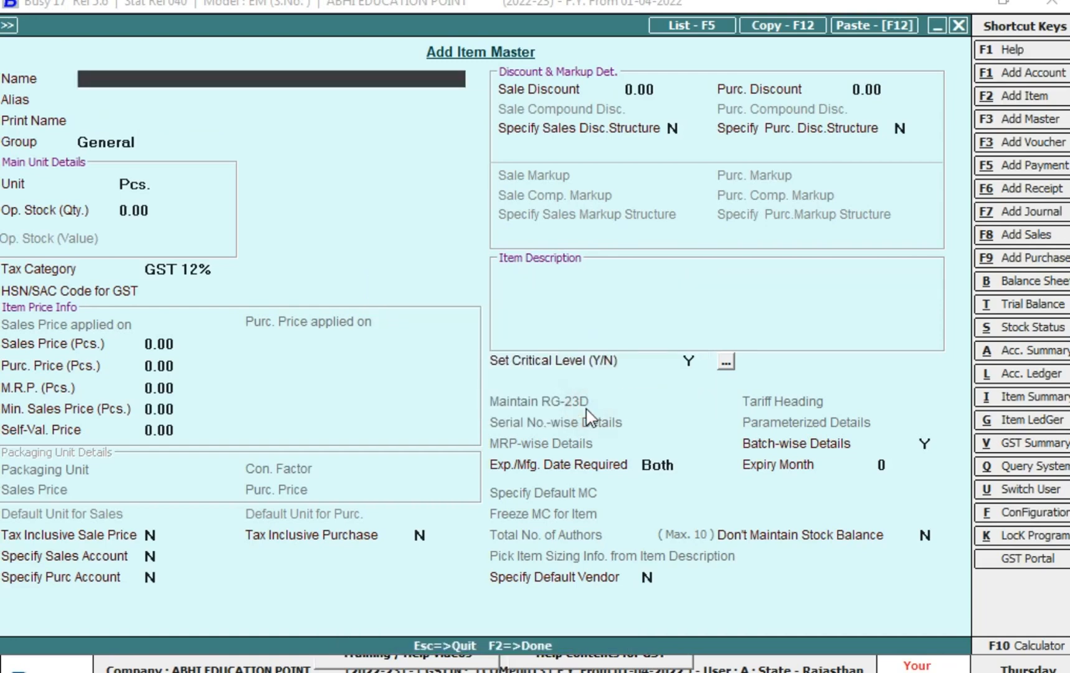
key("Escape")
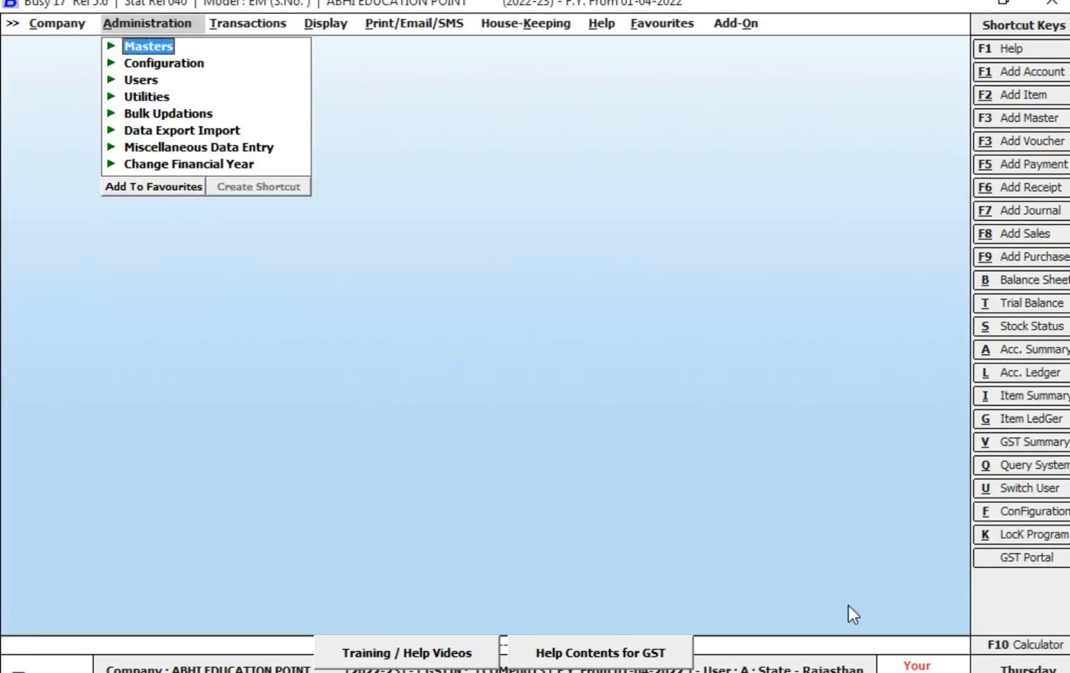
- Start another new item master and name it SARDON MEDICINE, using the same print name
key("Return")
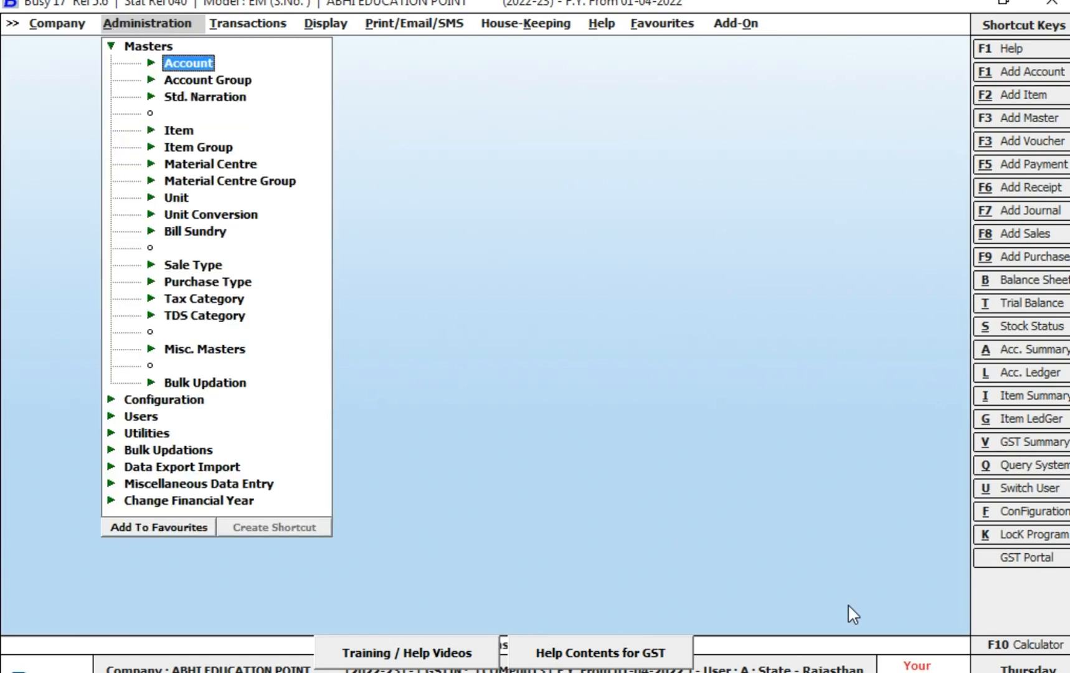
key("Down")
key("Down")
key("Down")
key("Return")
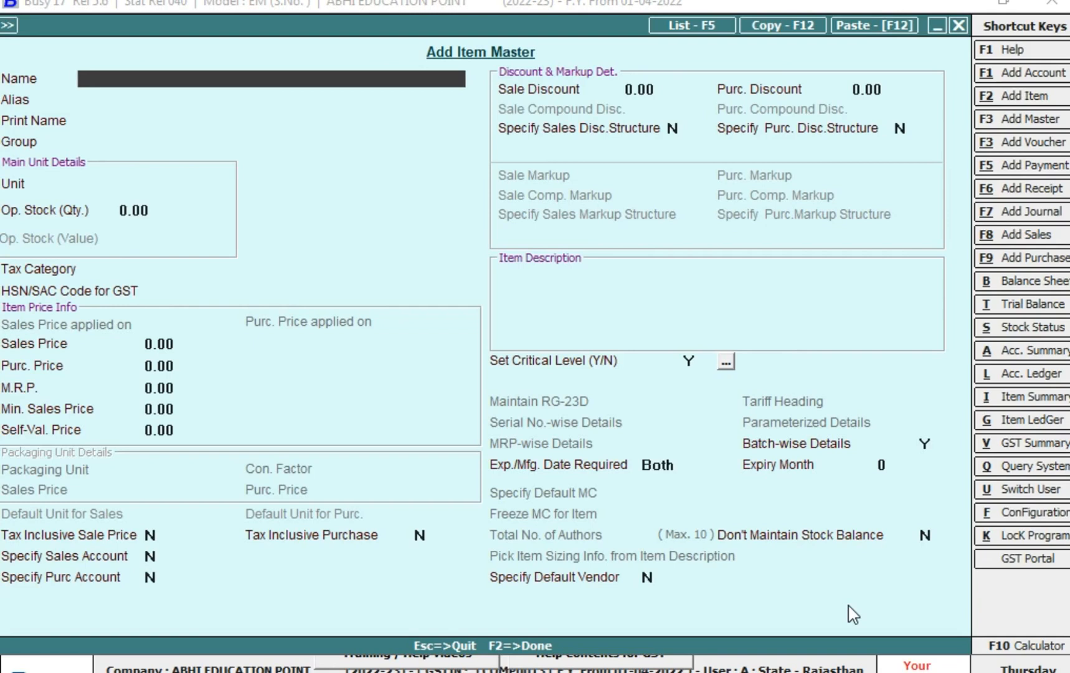
type("SARDON MEDICINE")
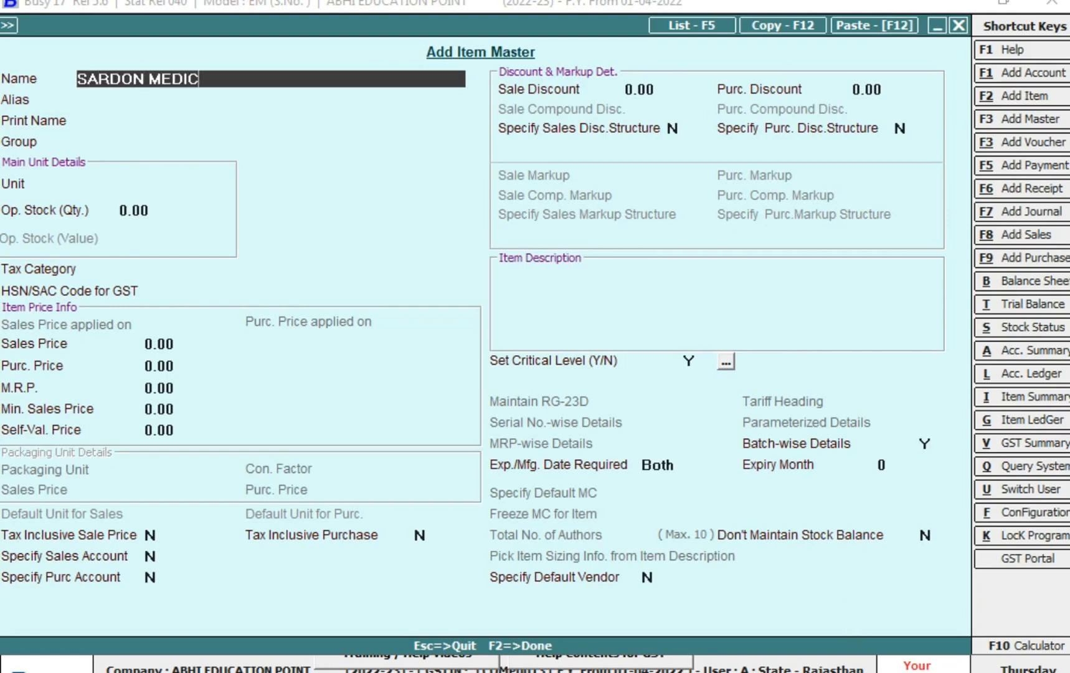
key("Return")
key("Return")
key("Return")
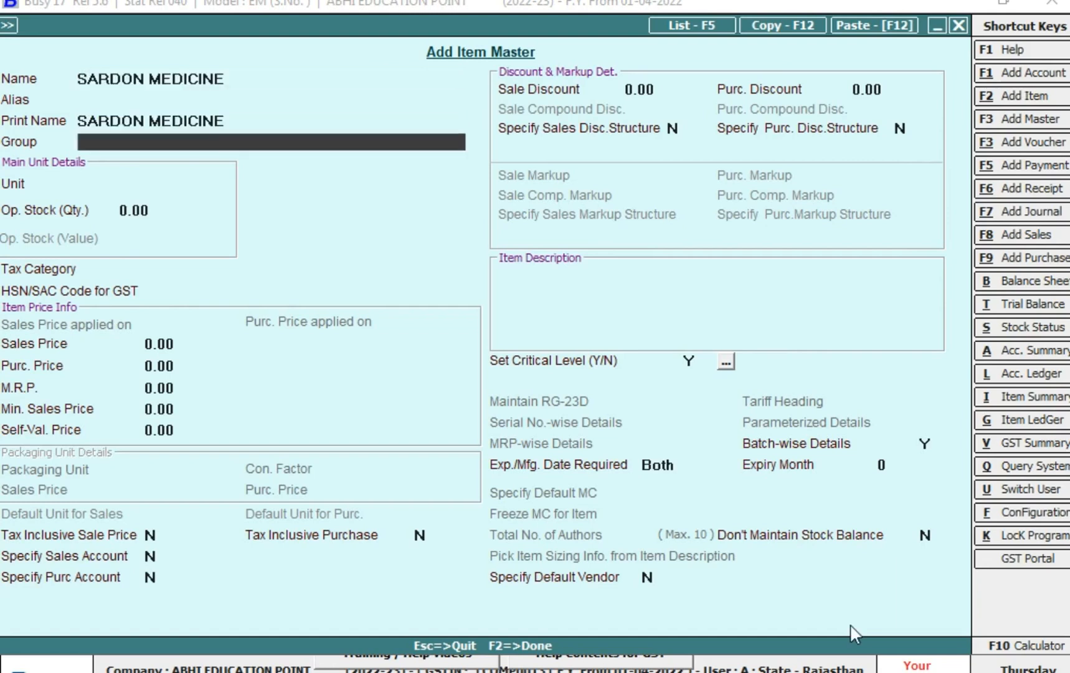
- Assign SARDON MEDICINE to the General group with unit Pcs. and tax category GST 12%
key("Return")
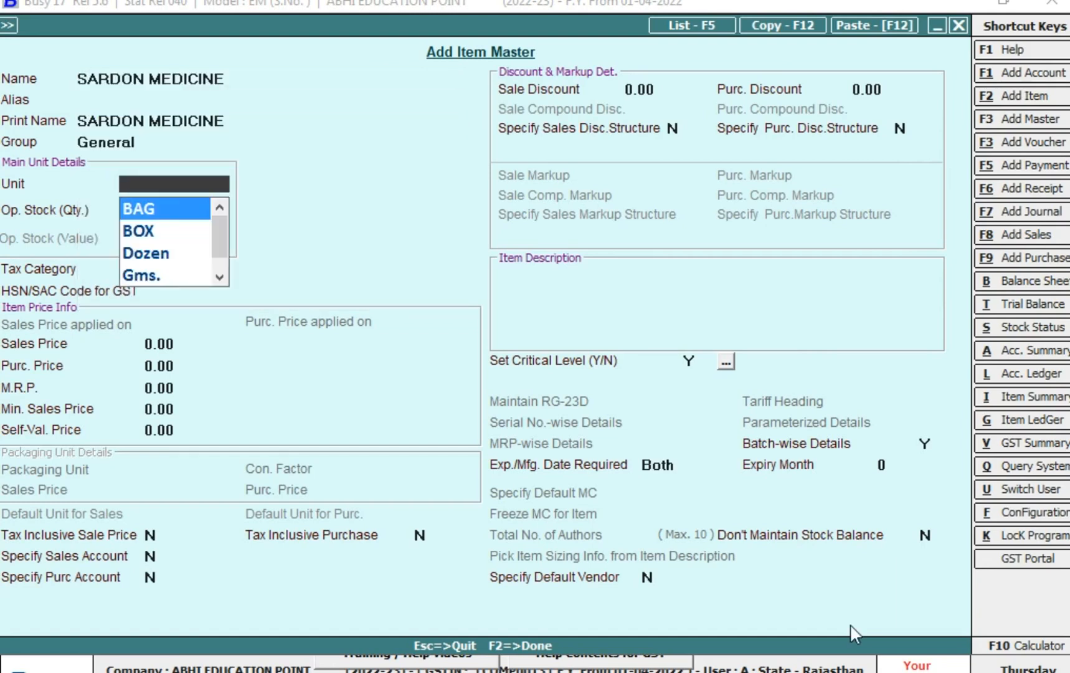
type("PC")
key("Return")
key("Return")
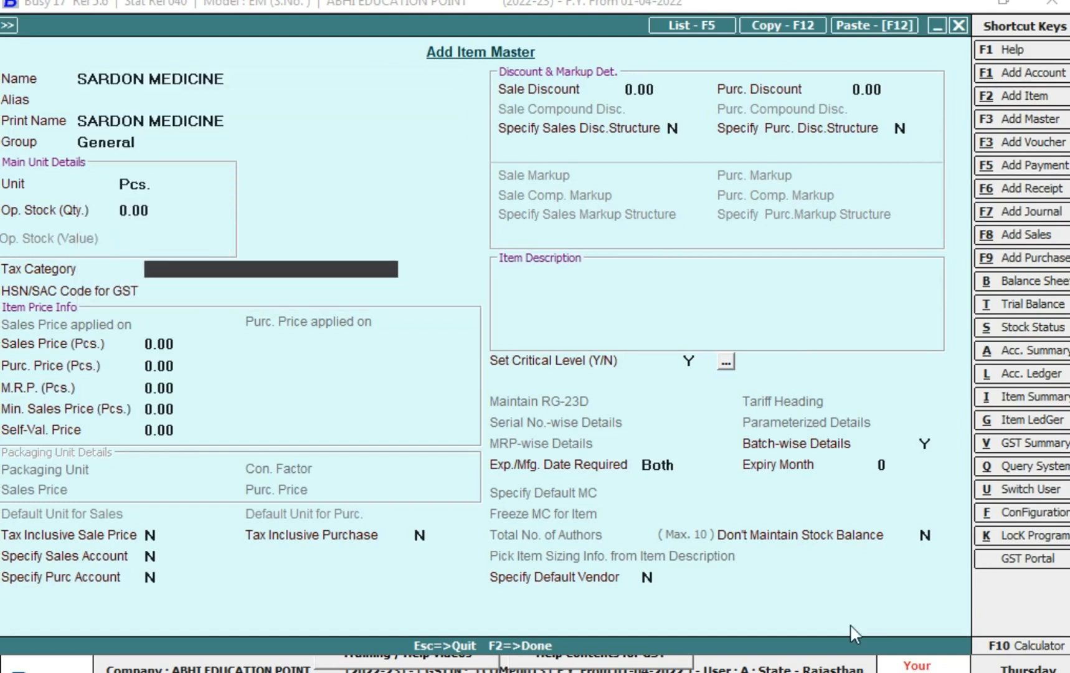
key("Return")
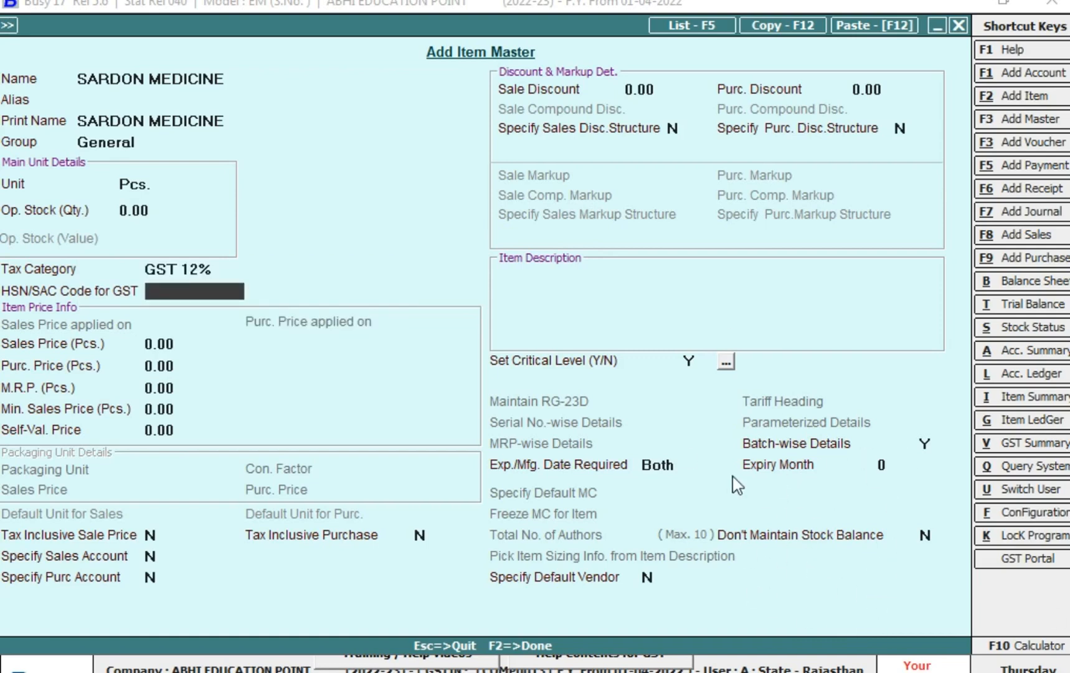
- Save the SARDON MEDICINE item, continuing without an HSN/SAC code
key("Return")
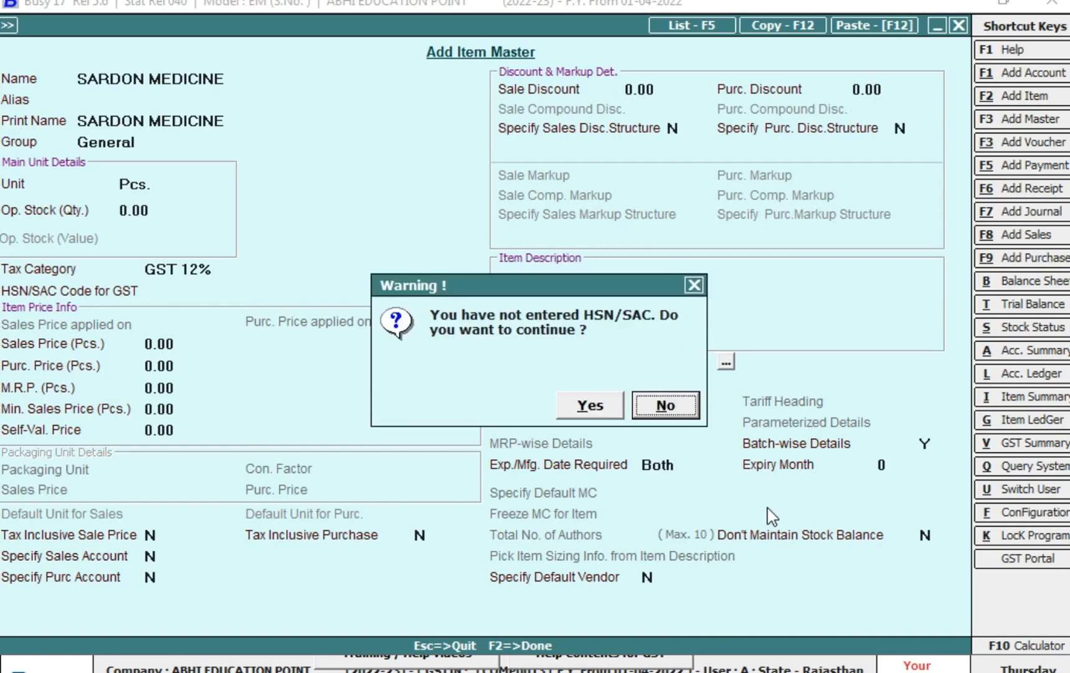
key("Left")
key("Return")
key("Return")
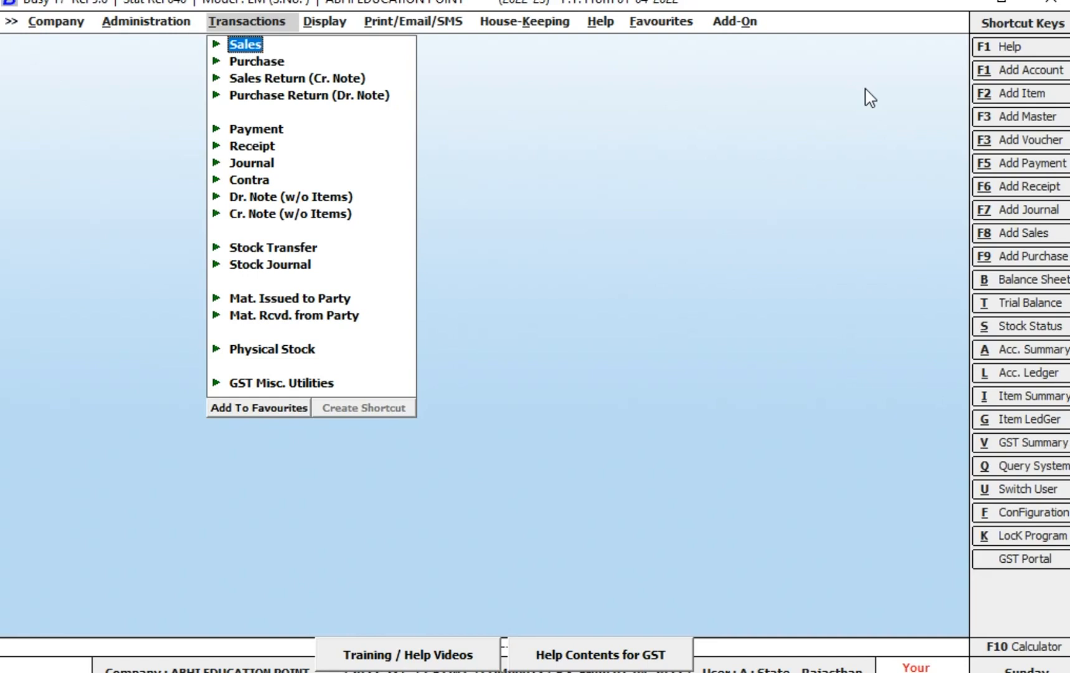
- Open a new purchase voucher for entry
key("Down")
key("Return")
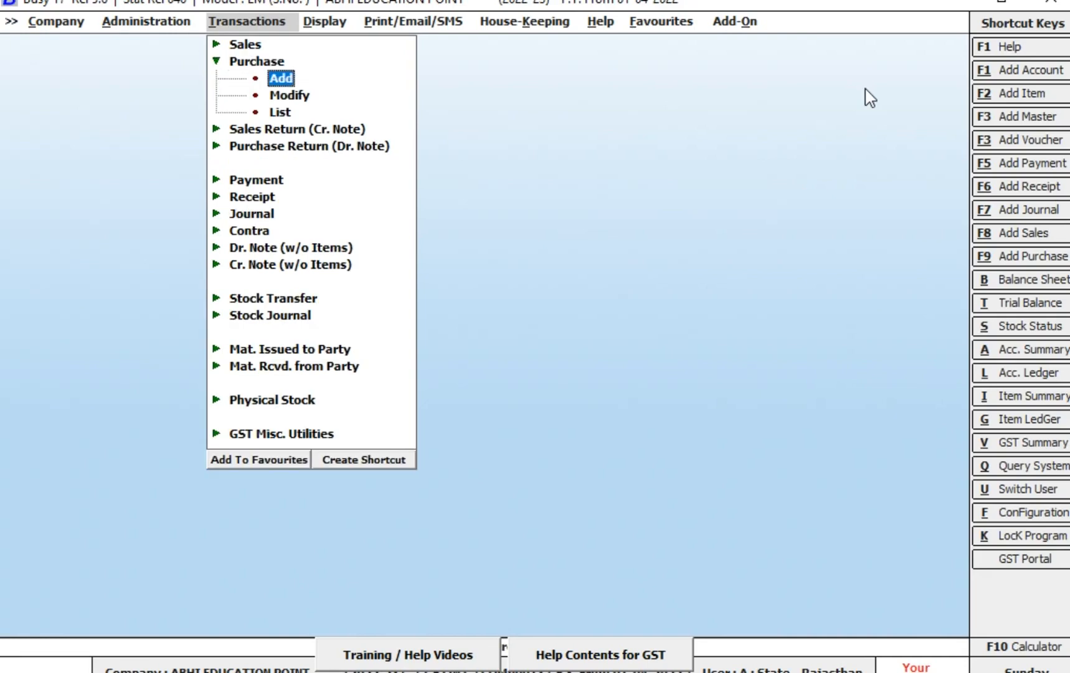
key("Return")
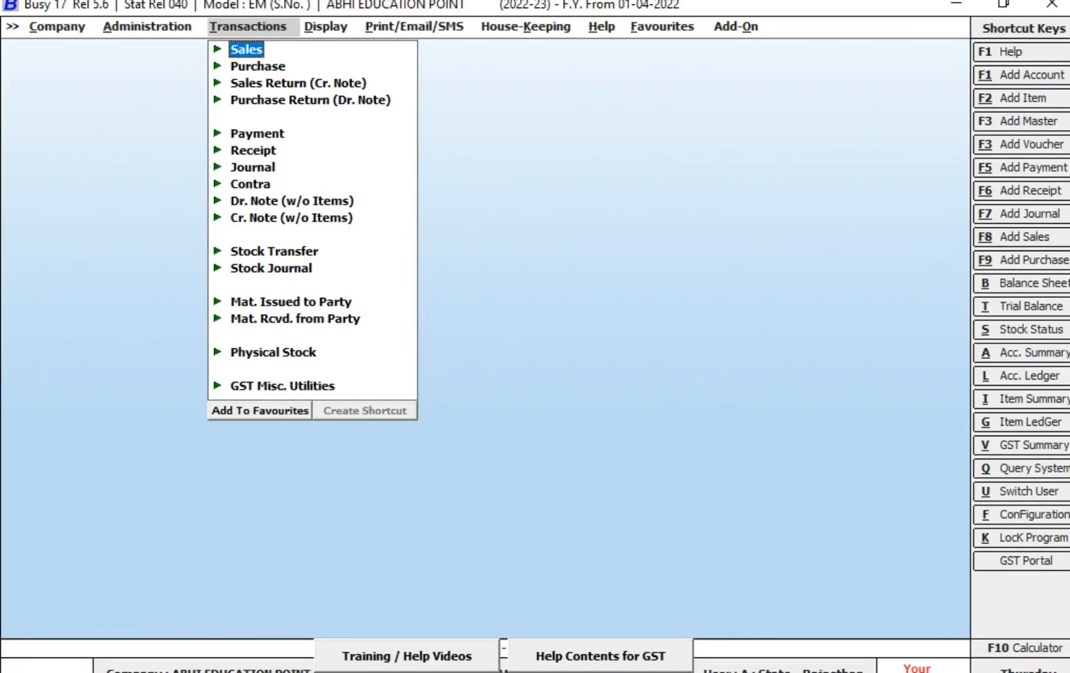
- Start a new purchase voucher dated 20-09-2022 with voucher number 153
key("Down")
key("Return")
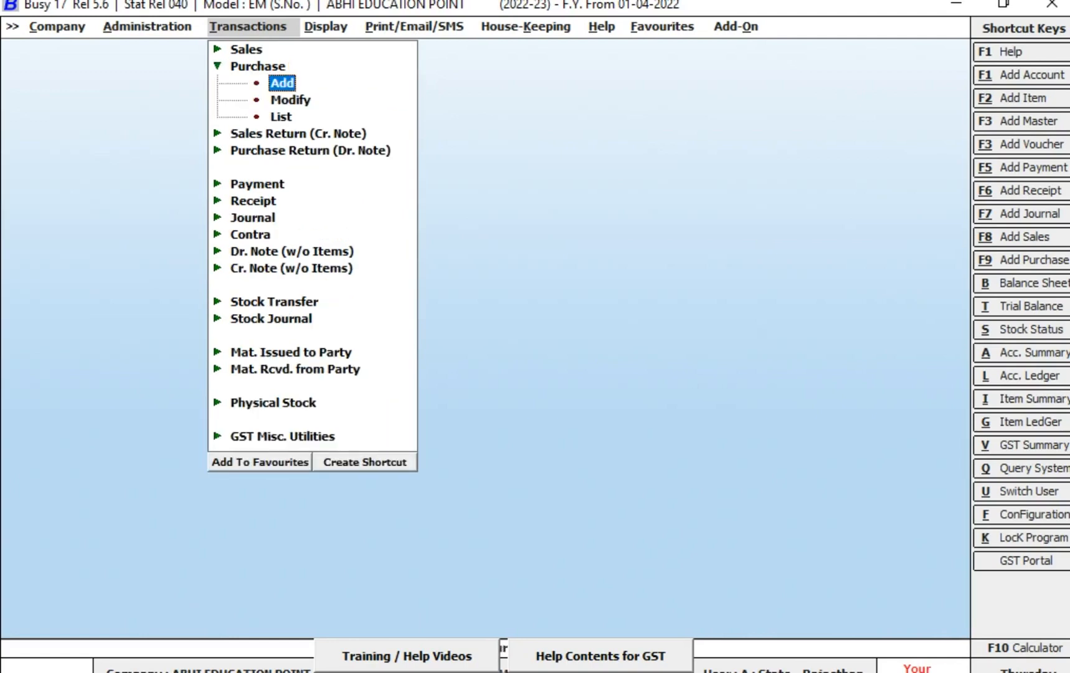
key("Return")
key("Return")
type("20-")
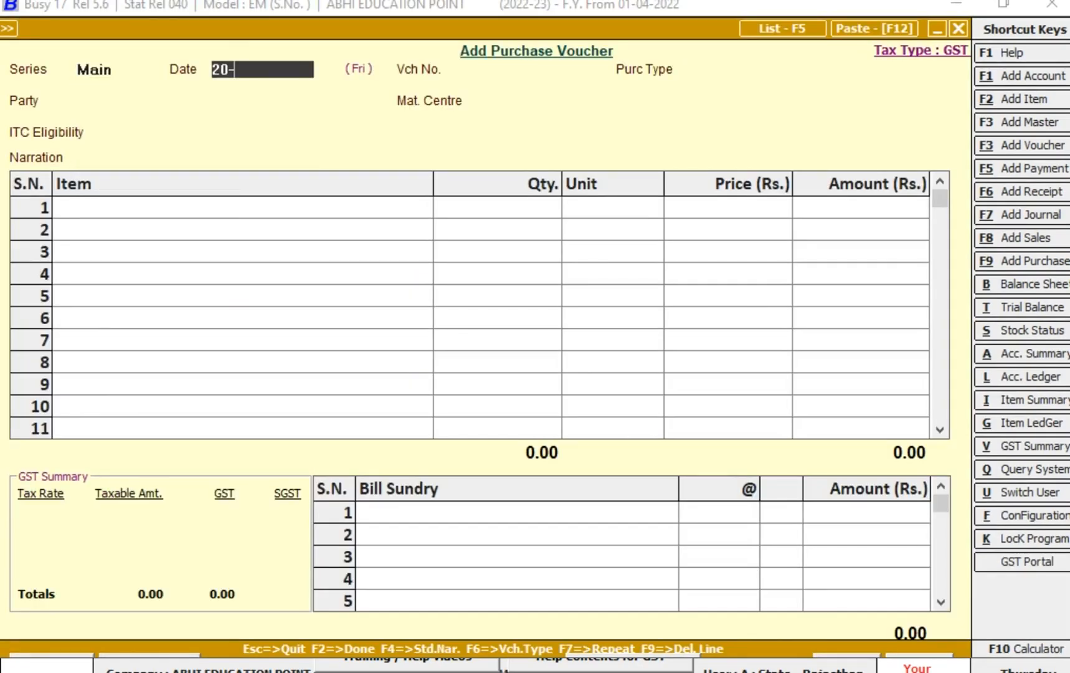
type("09")
key("Return")
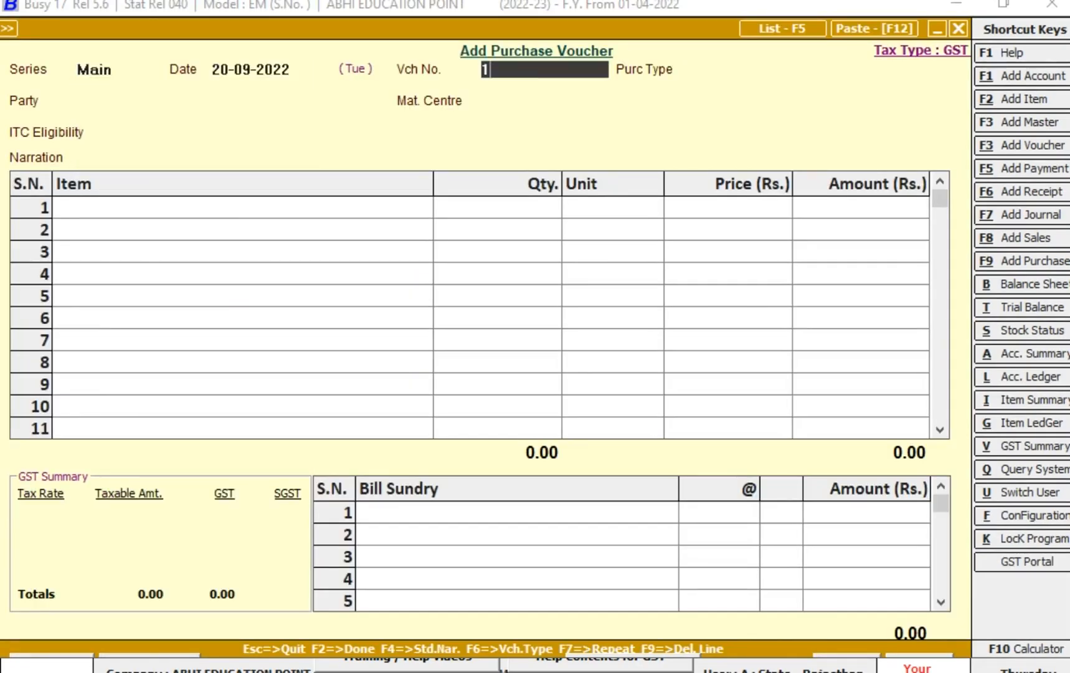
type("153")
key("Return")
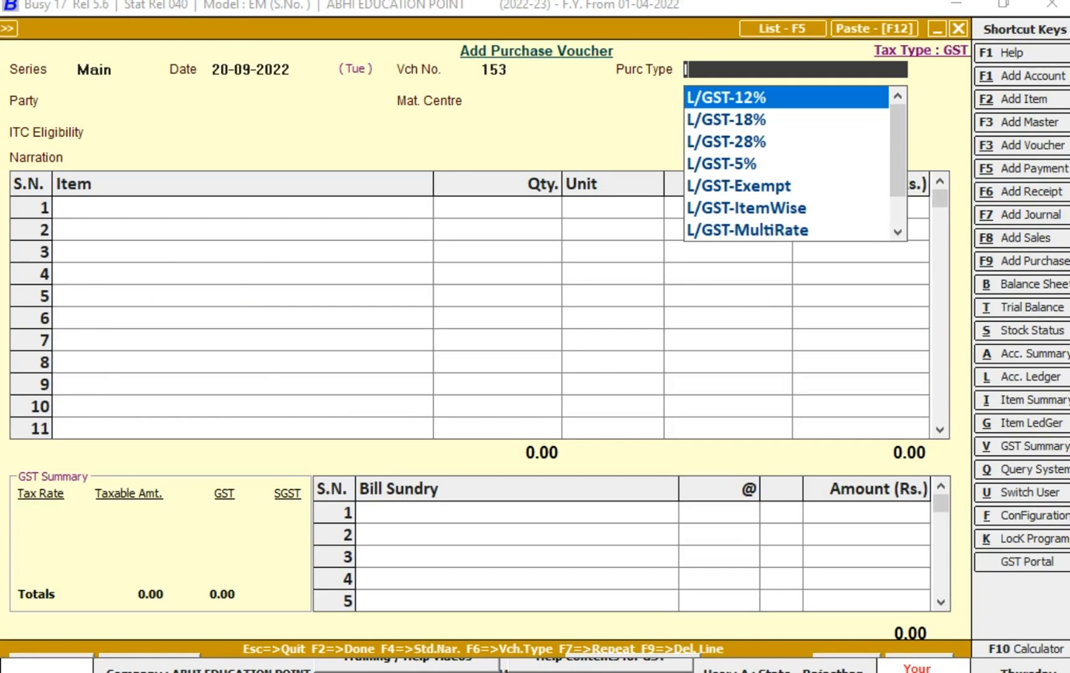
- Set the purchase type to L/GST-MultiRate and the party to SHIVAM MEDICAL, accepting Main Store and Input Goods/Services
key("Down")
key("Down")
key("Down")
key("Down")
key("Down")
key("Down")
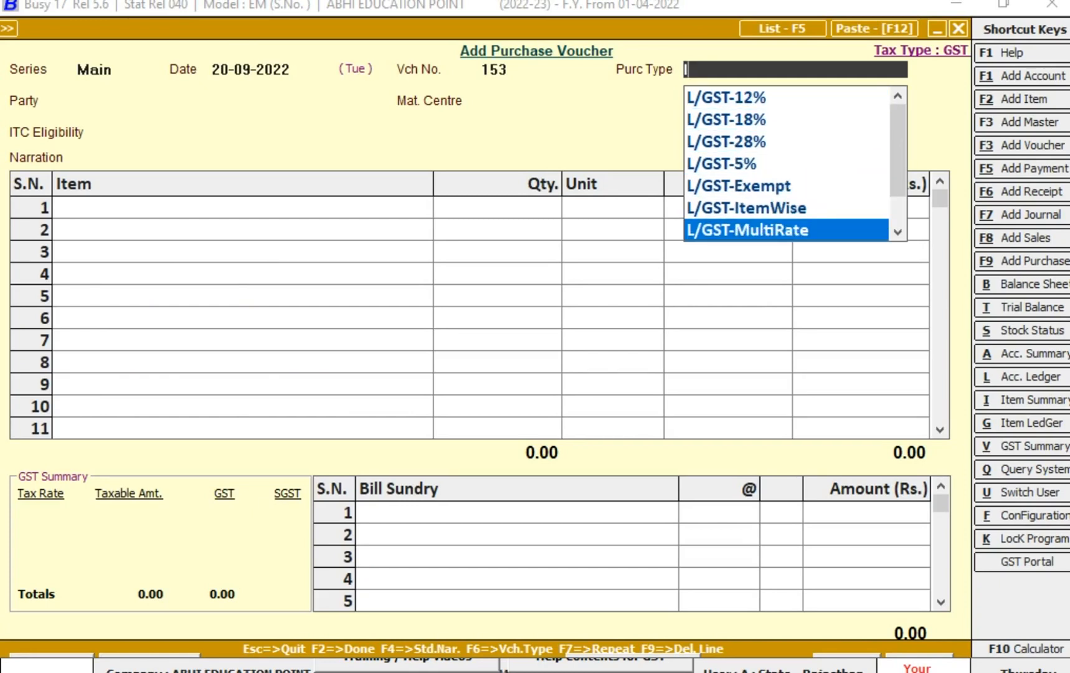
key("Return")
type("sh")
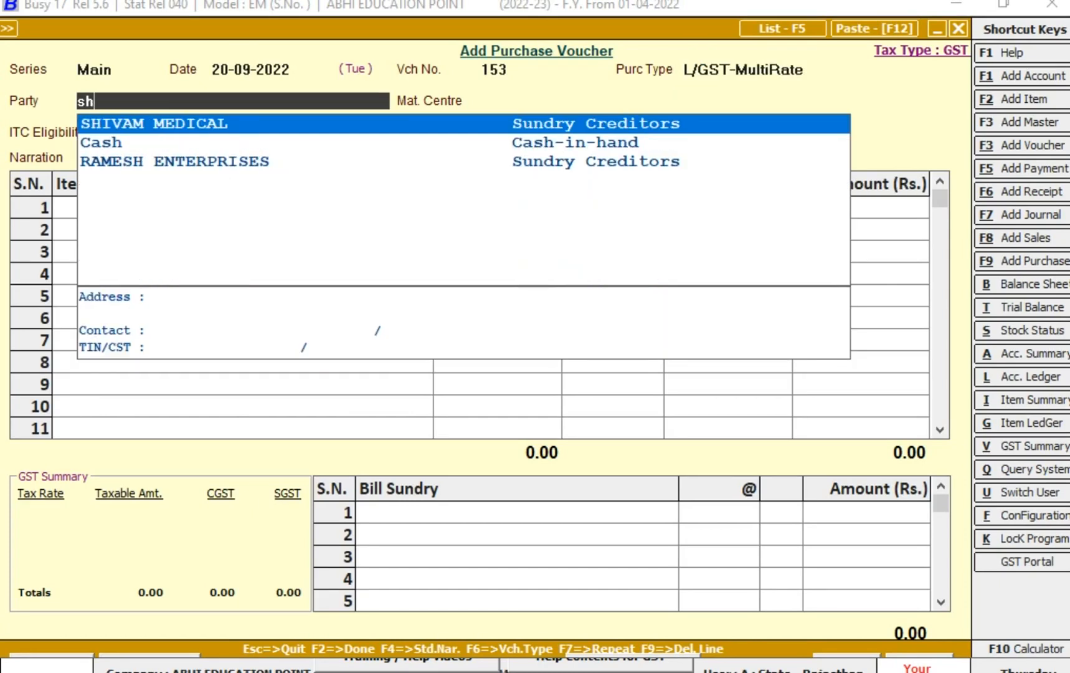
key("Return")
key("Return")
key("Return")
key("Return")
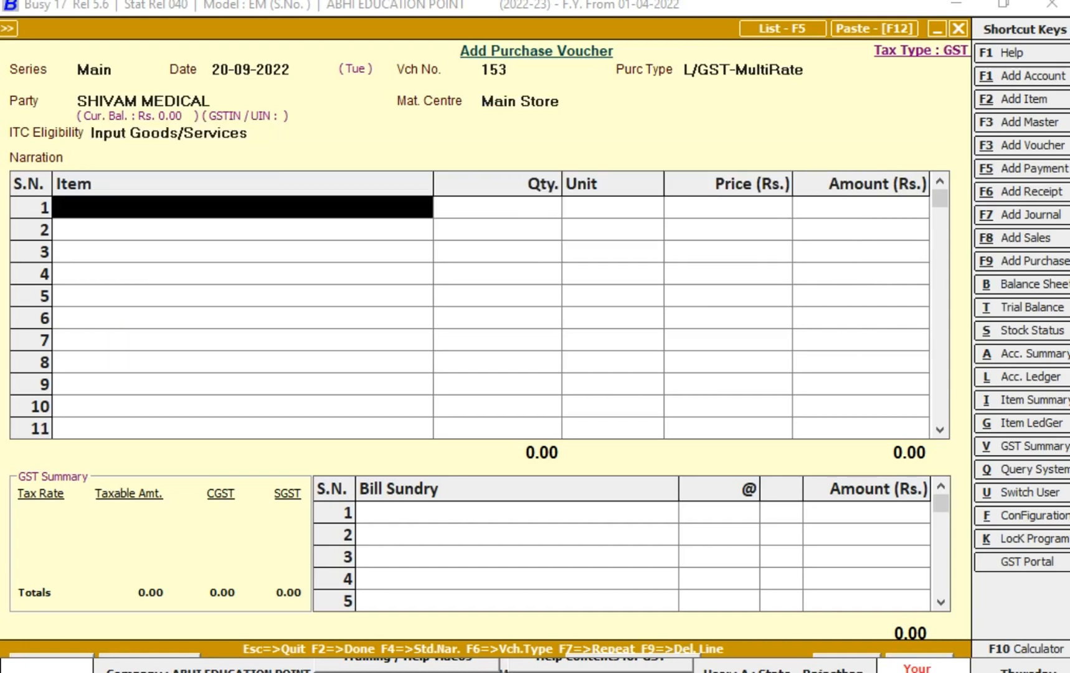
- Add COMBIFLAM TABLET as the first voucher item with quantity 40 Pcs. and proceed to its batch details
type("com")
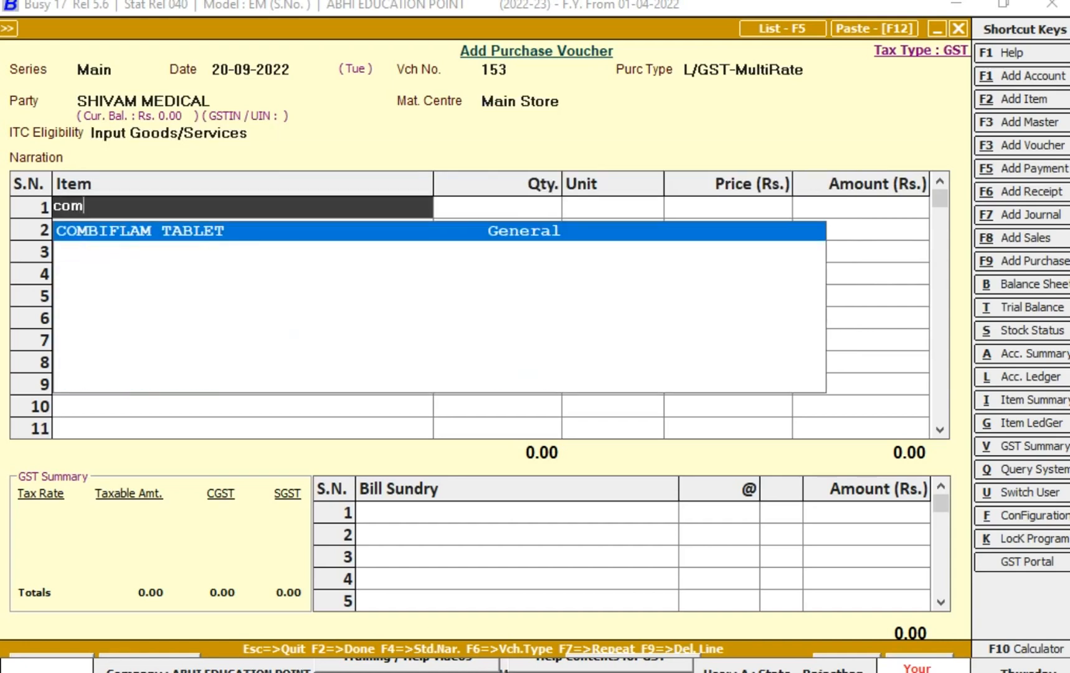
key("Return")
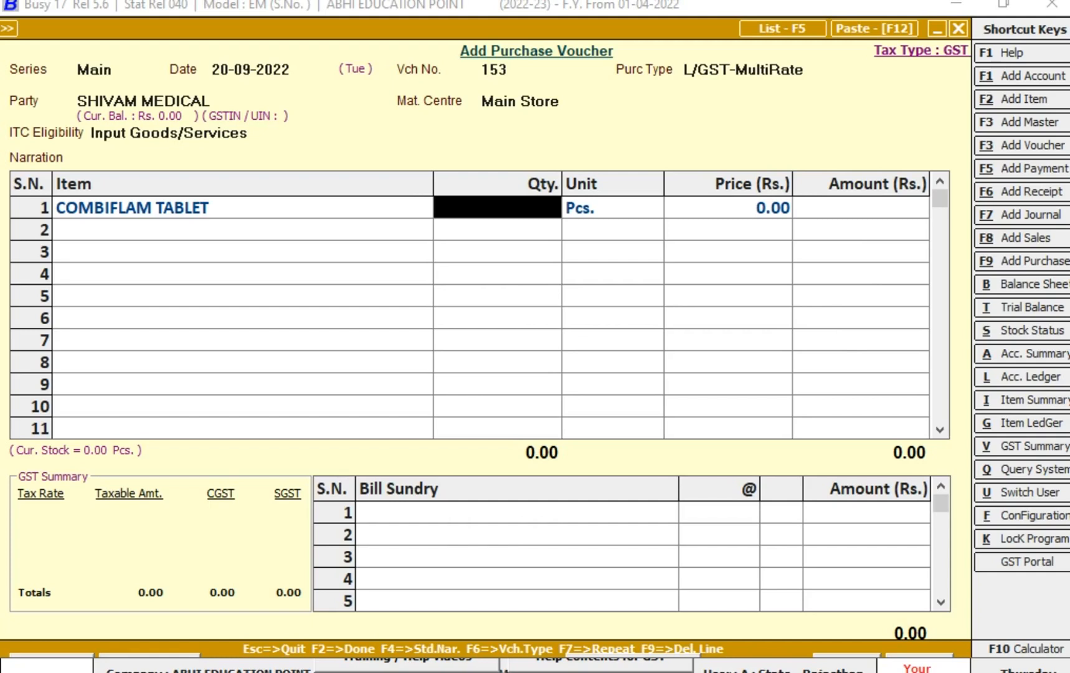
type("40")
key("Return")
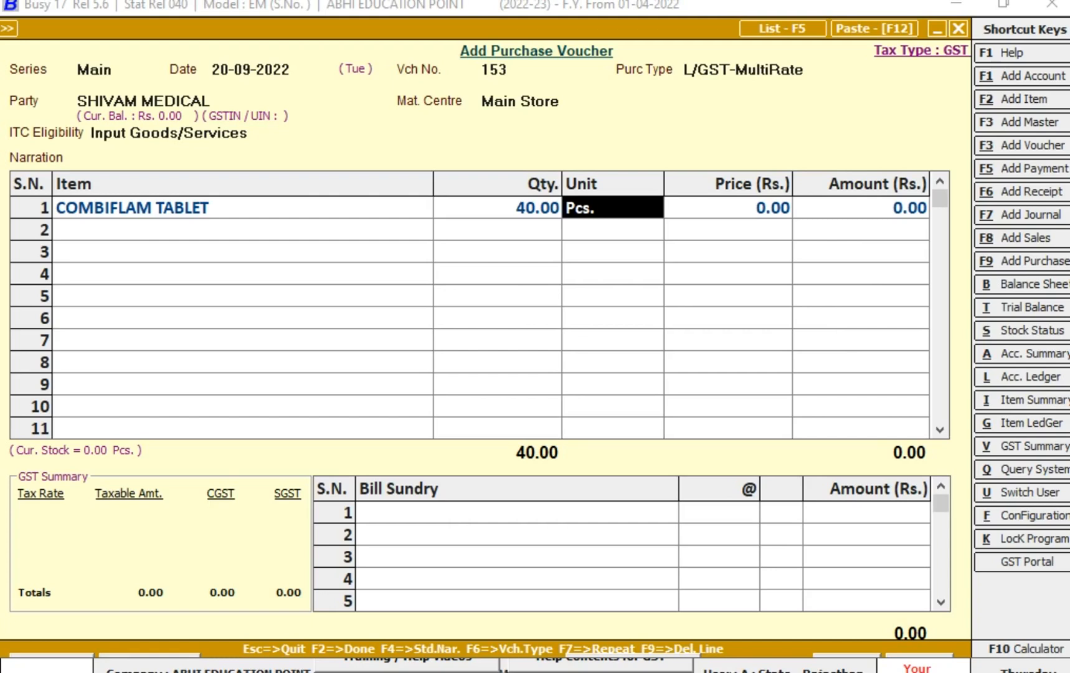
key("Return")
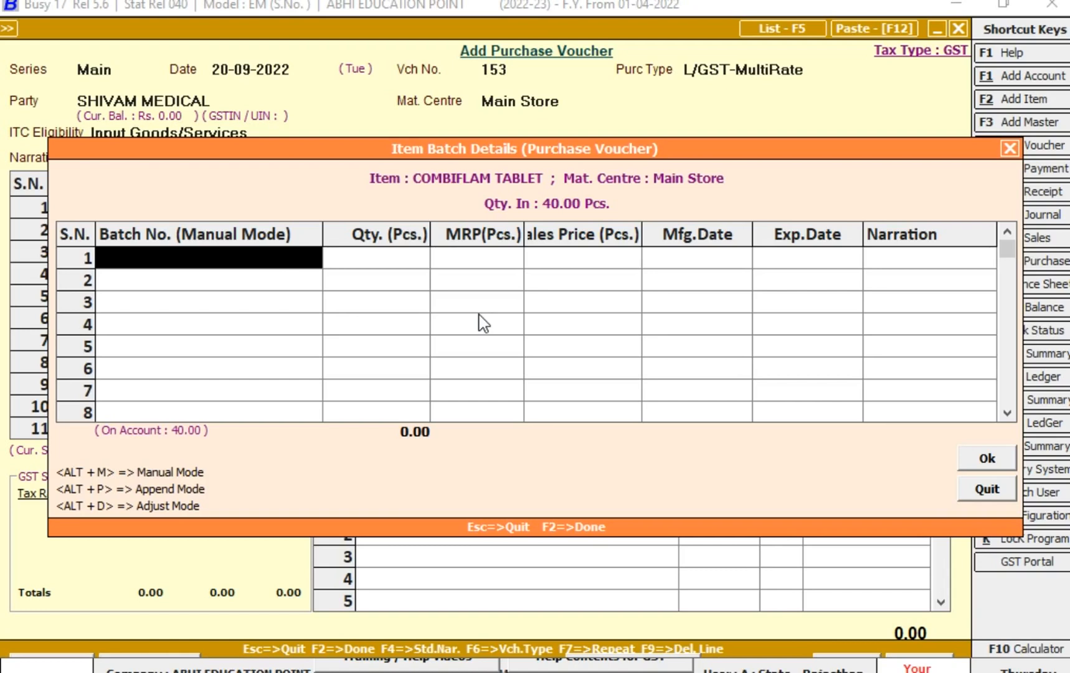
- Enter batch A-1001 for COMBIFLAM TABLET with quantity 20, MRP 5 and sales price 5
type("a")
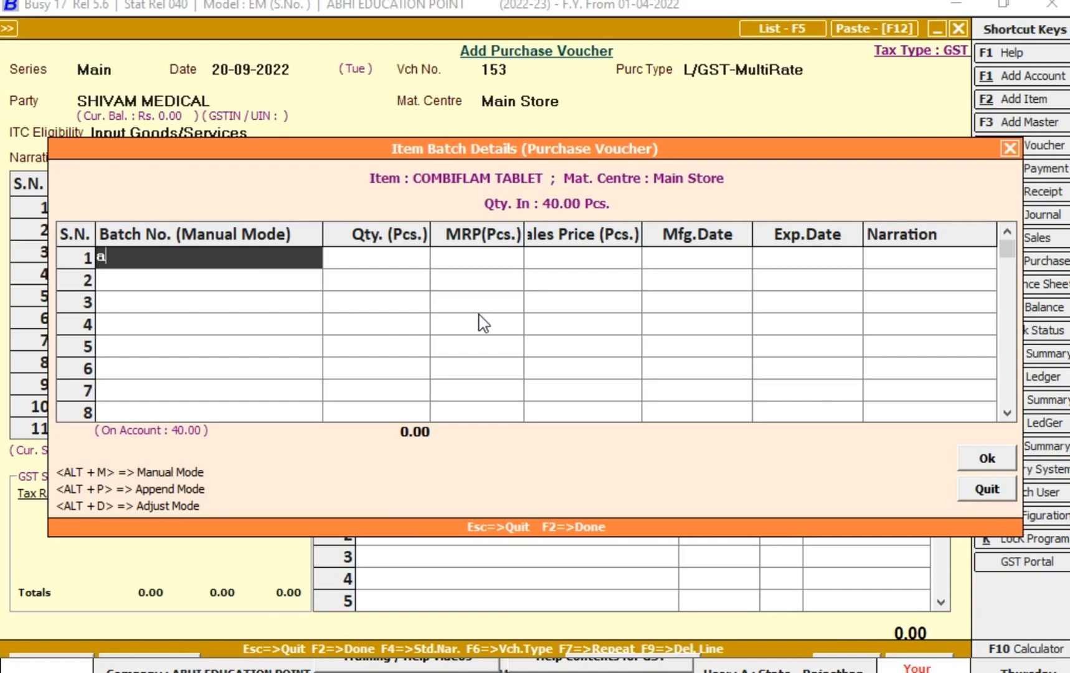
type("-1001")
key("Return")
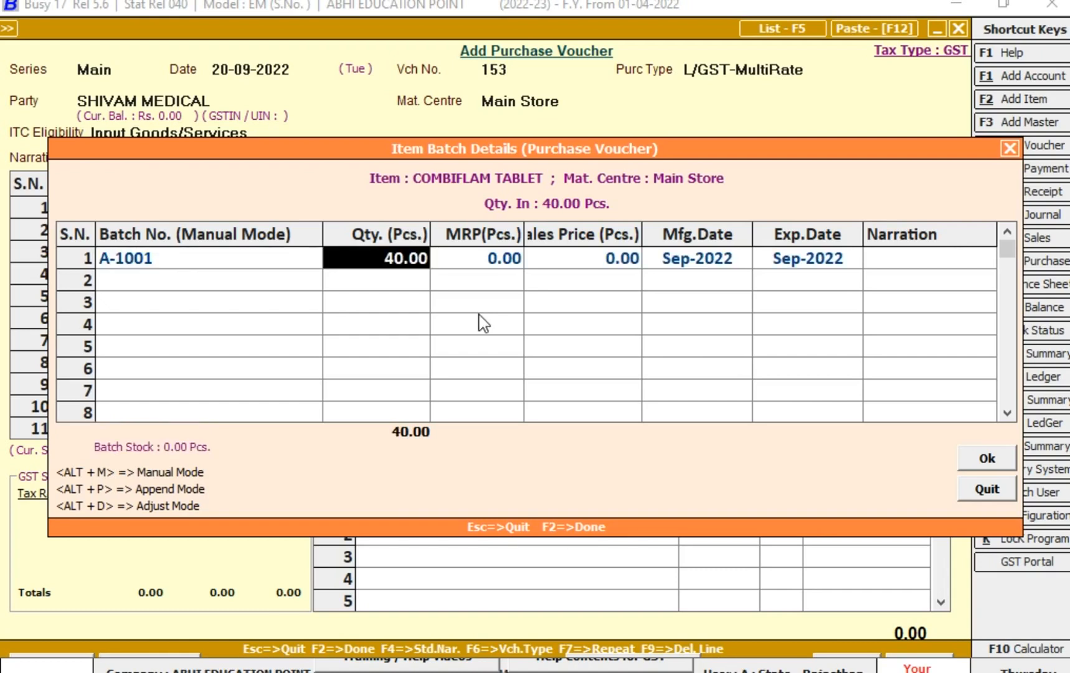
type("20")
key("Return")
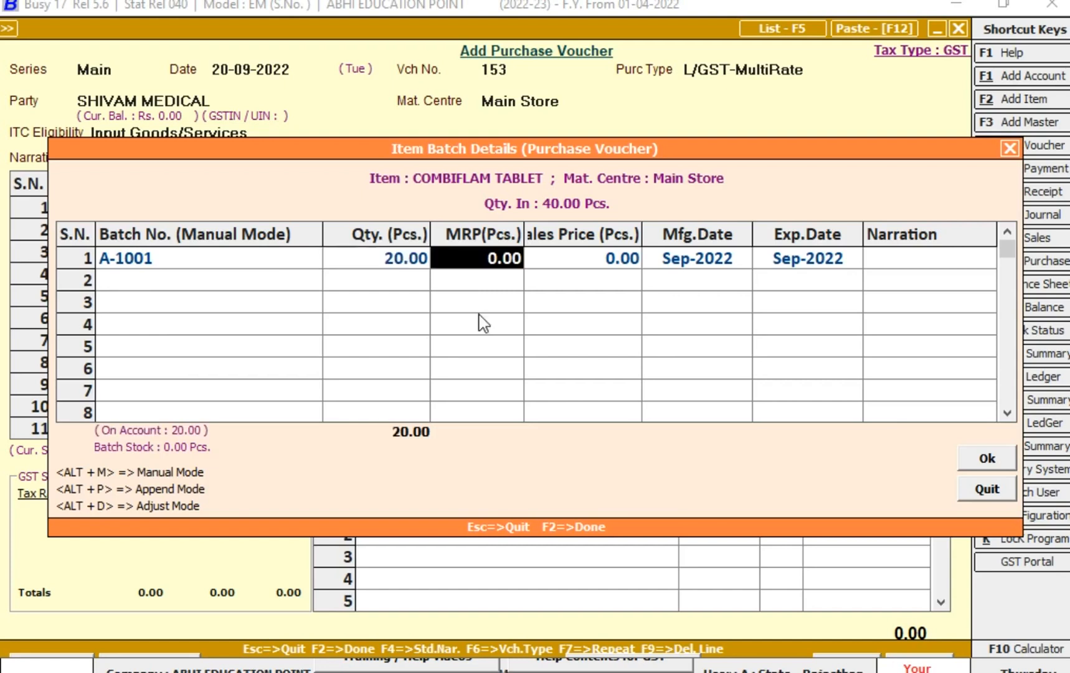
type("5")
key("Return")
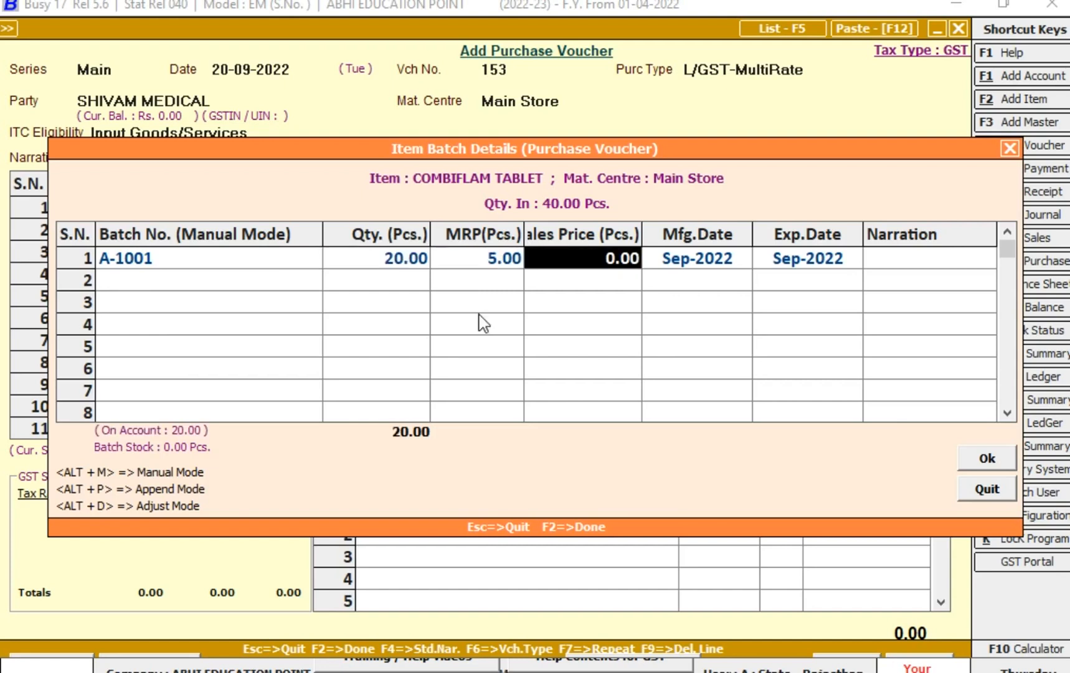
type("5")
key("Return")
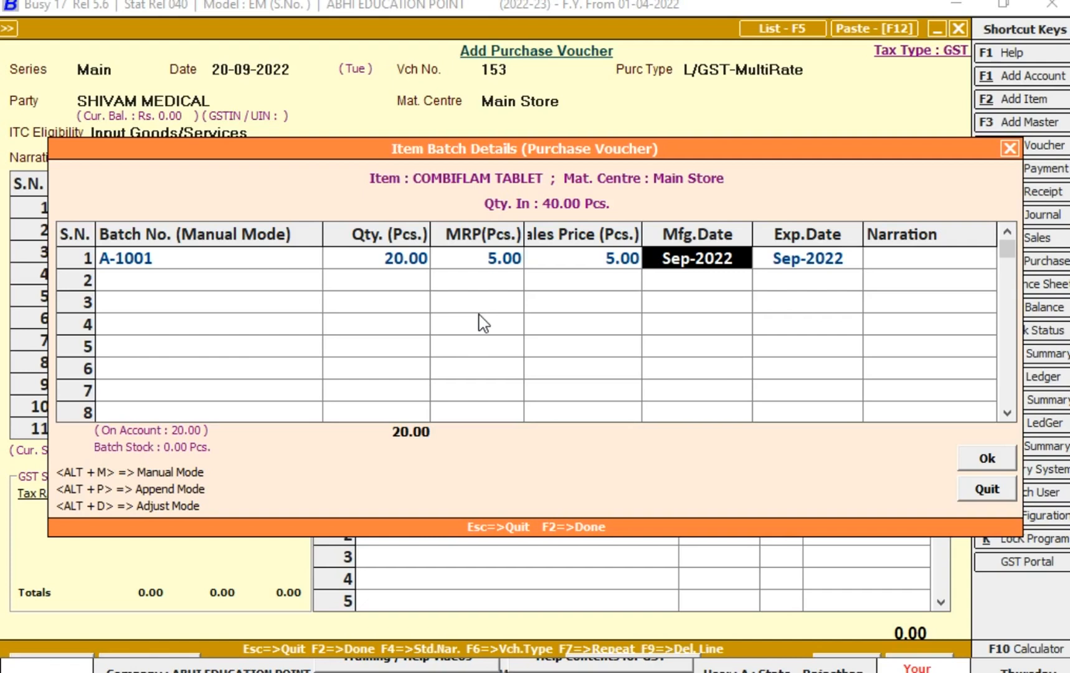
- Accept Sep-2022 as batch A-1001's manufacturing date and set its expiry date to Nov-2022
key("Return")
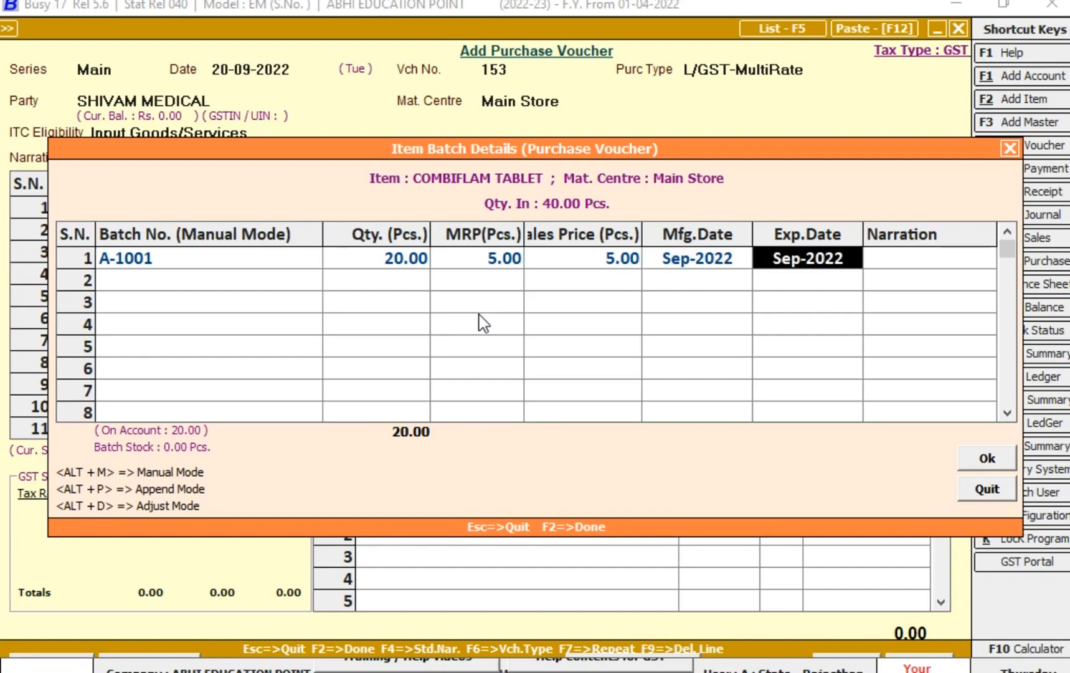
type("no")
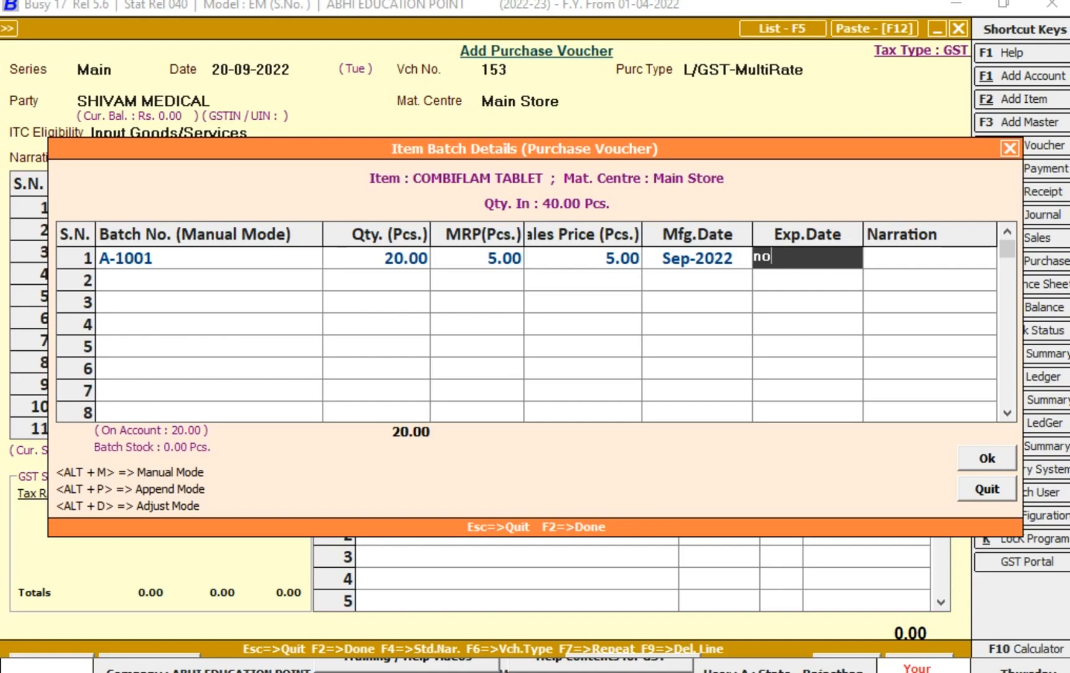
type("v-2022")
key("Return")
key("Return")
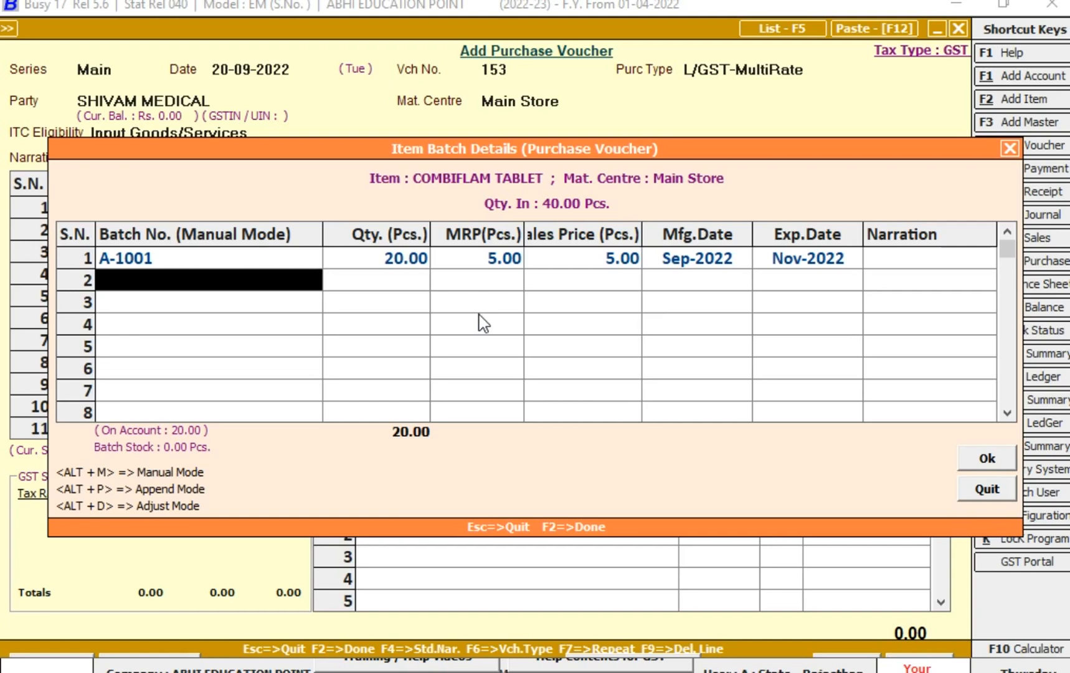
- Enter a second COMBIFLAM TABLET batch, A-1002, with quantity 20, MRP 5 and sales price 5
key("Up")
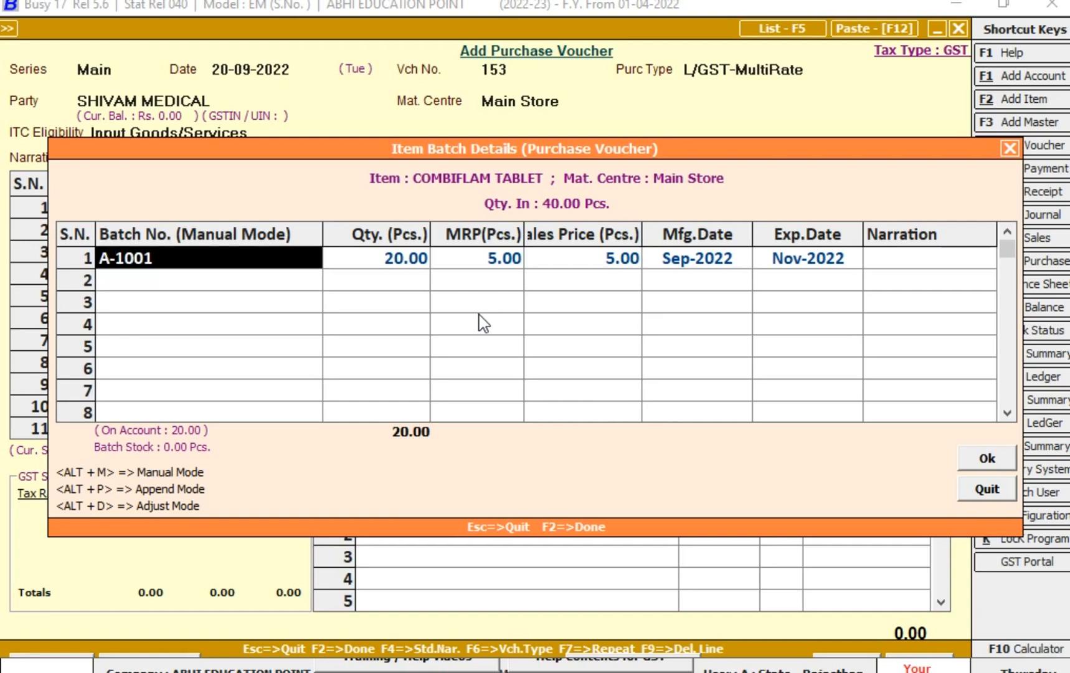
key("Down")
type("A-1002")
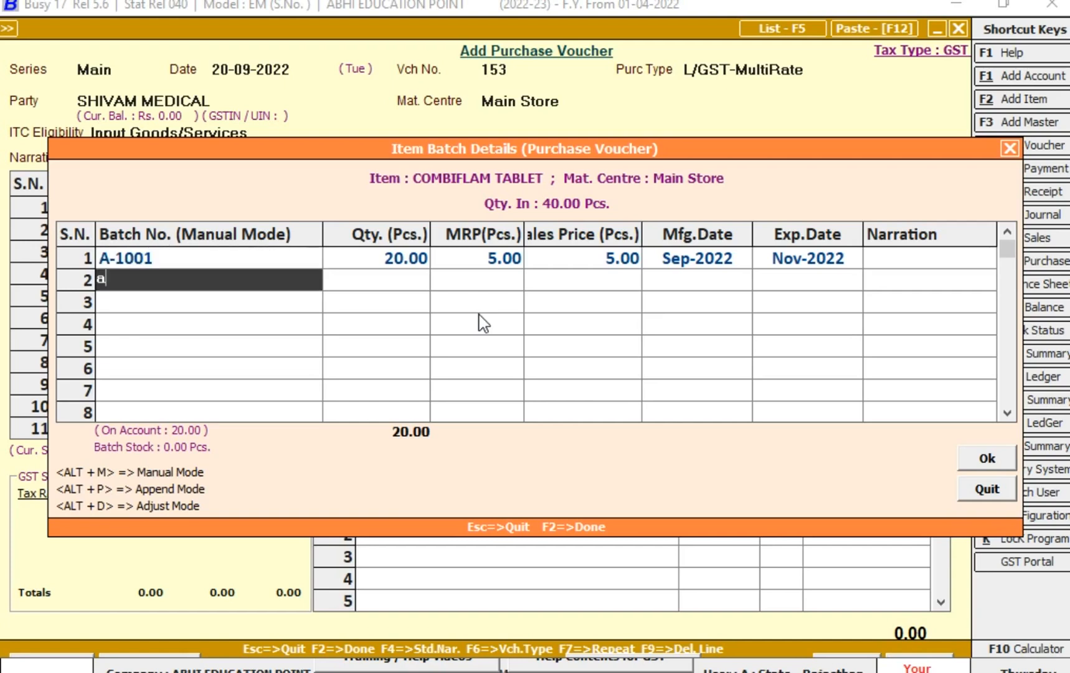
key("Return")
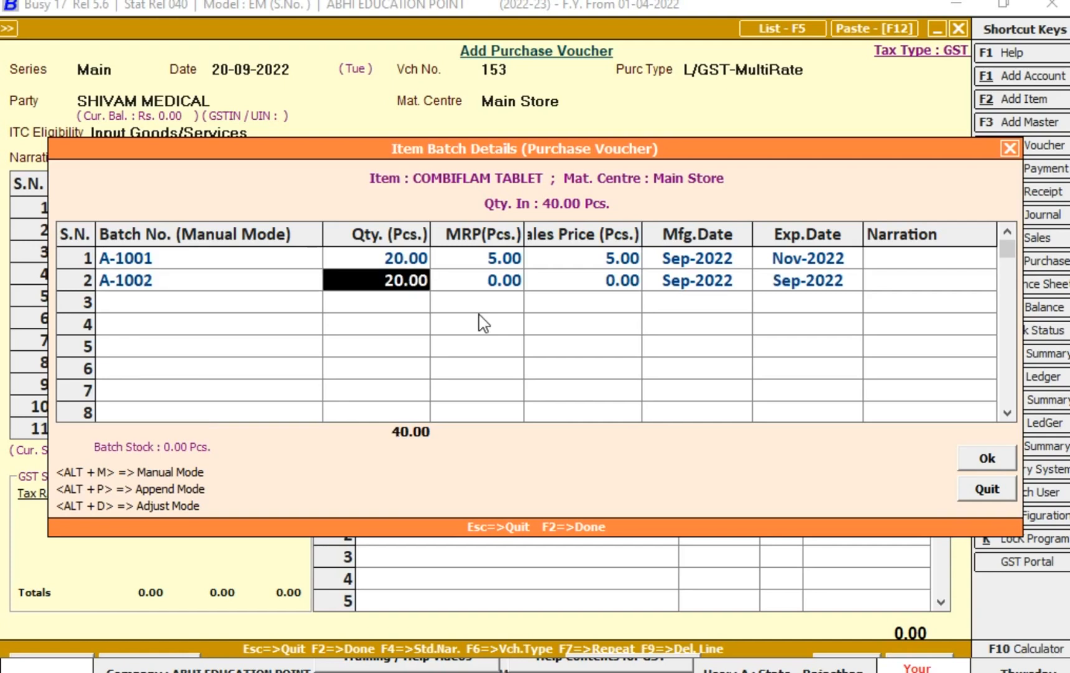
key("Return")
type("5")
key("Return")
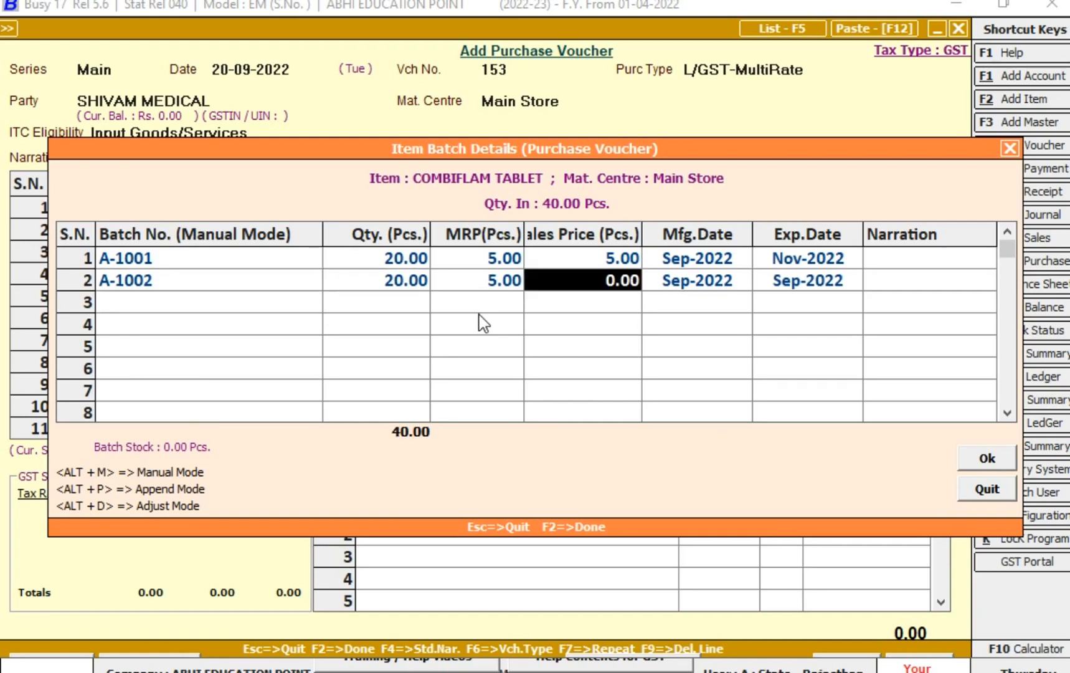
type("5")
key("Return")
- Accept the Sep-2022 manufacturing date for batch A-1002, set its expiry to Nov-2022, and confirm the batch details
key("Return")
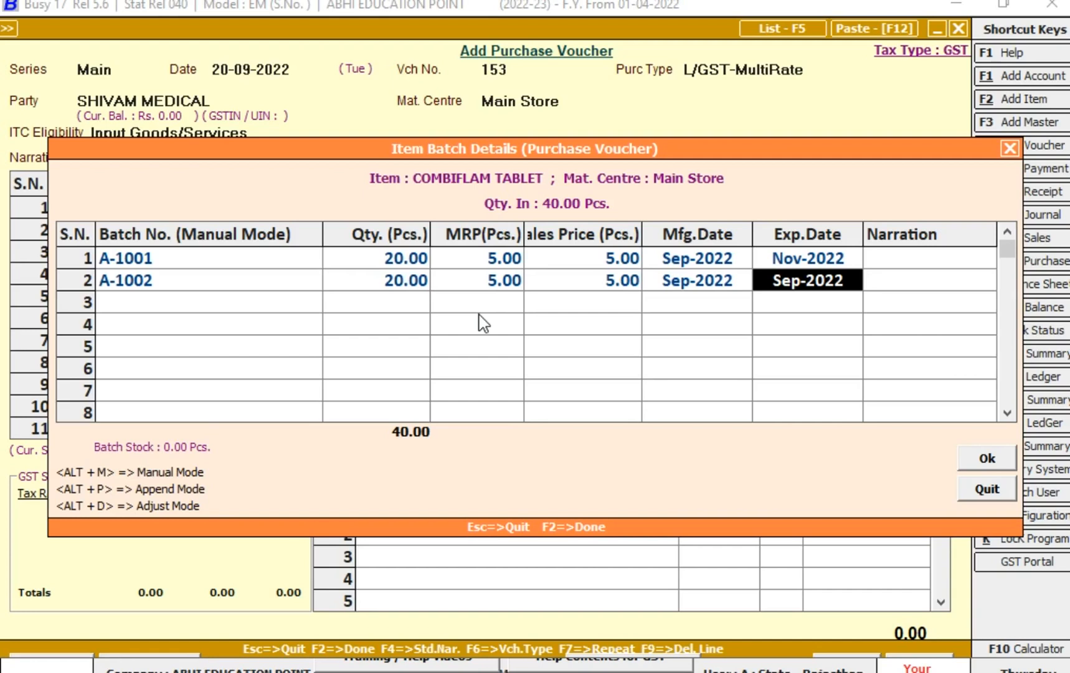
type("nov")
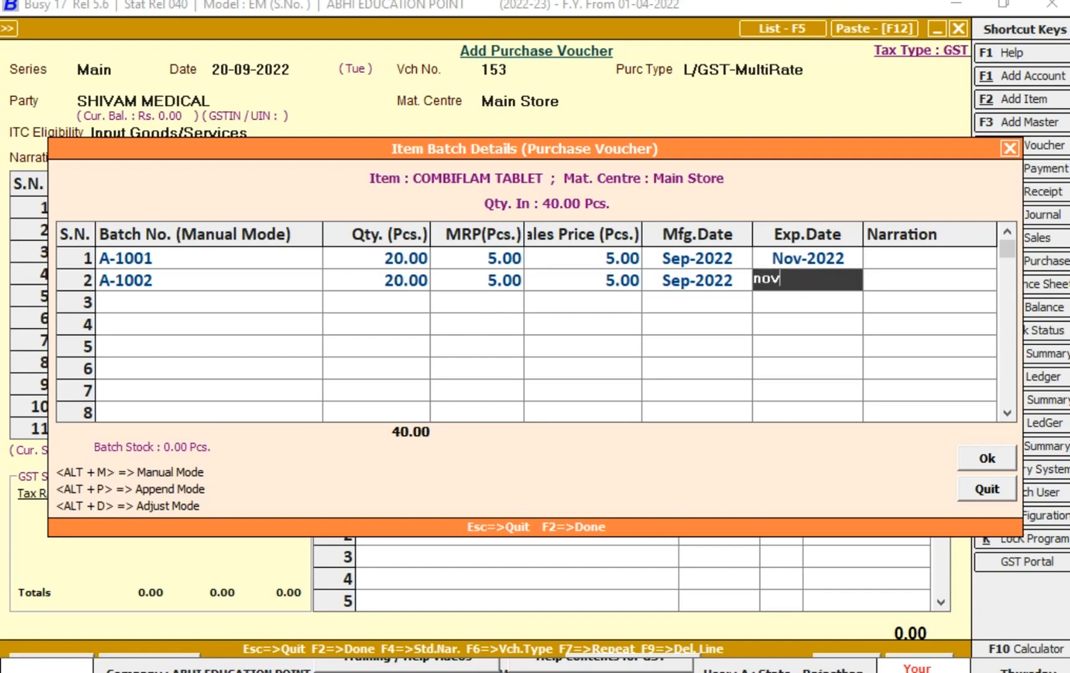
type("-2022")
key("Return")
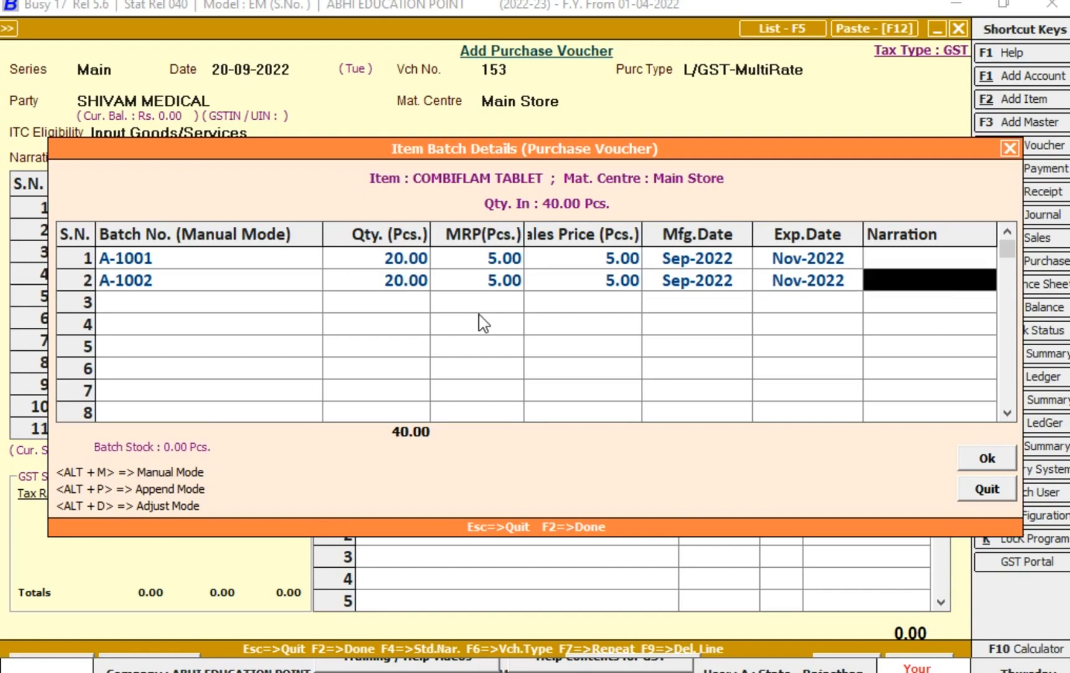
key("Return")
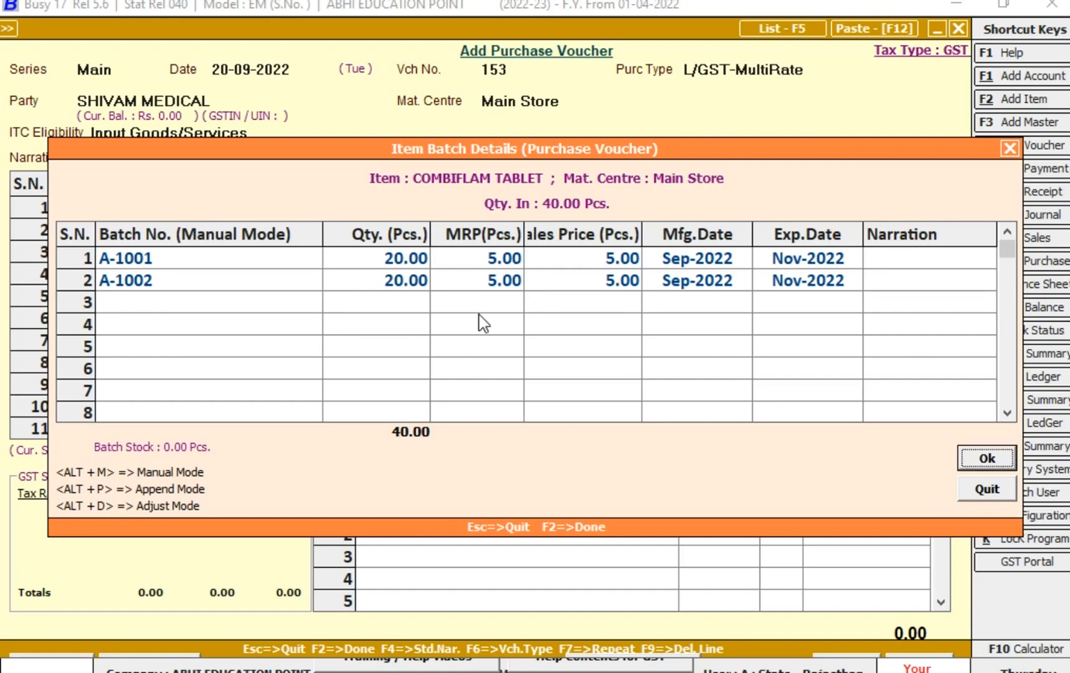
key("Return")
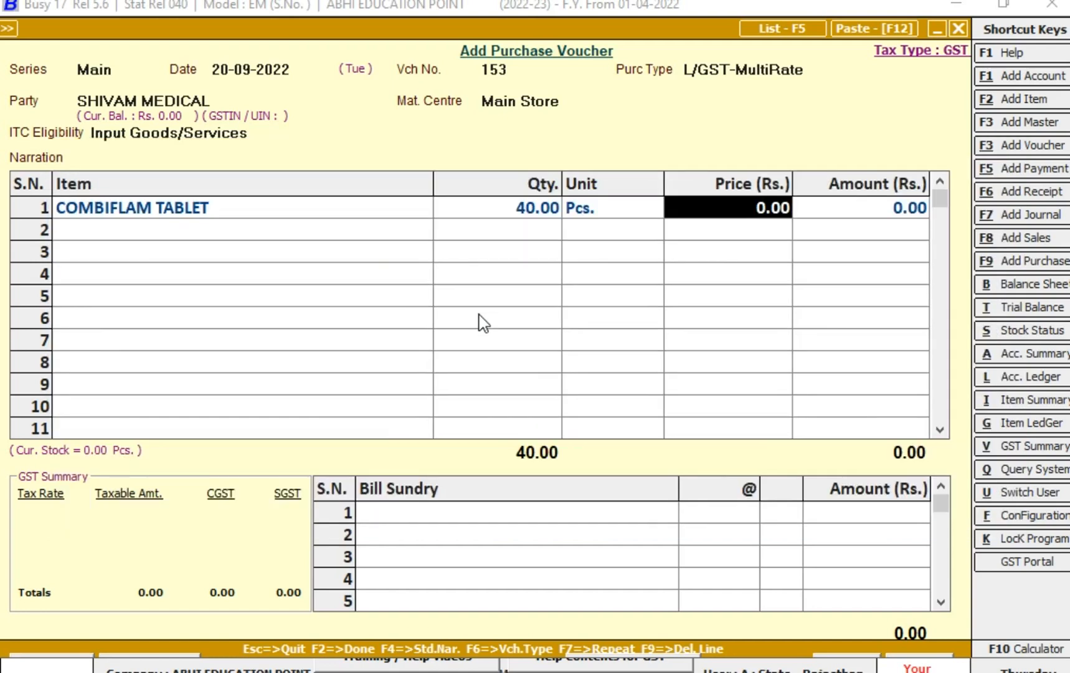
- Set the COMBIFLAM TABLET purchase price to Rs. 3 and accept the line amount
type("3")
key("Return")
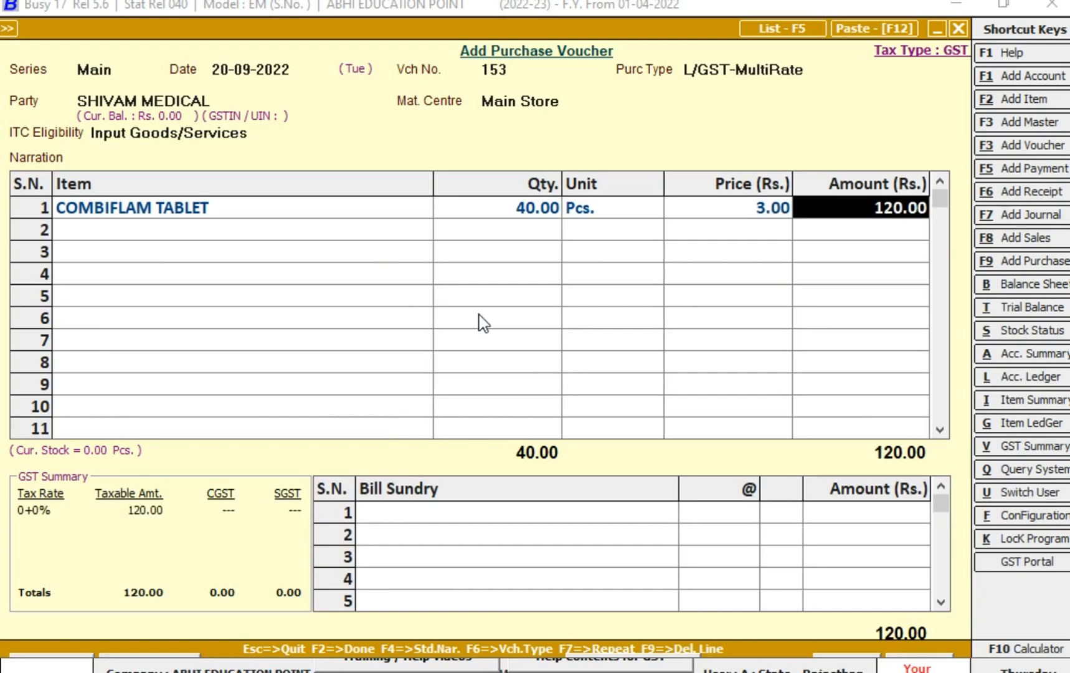
key("Return")
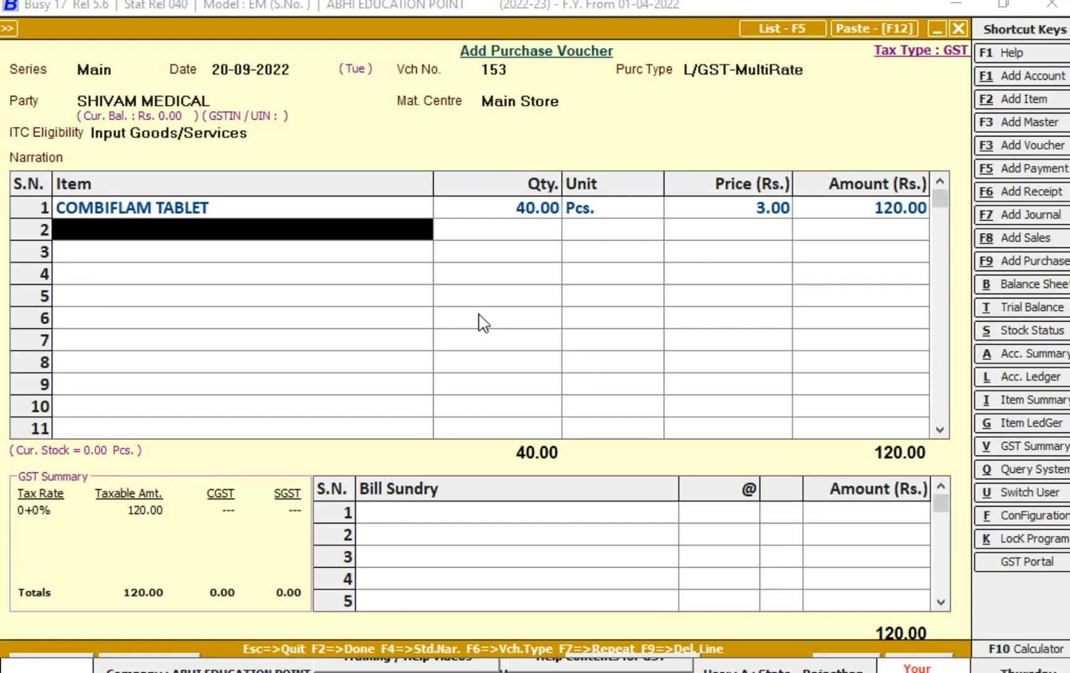
- Add SARDON MEDICINE as the second voucher item with quantity 40 Pcs. and proceed to its batch details
type("sa")
key("Down")
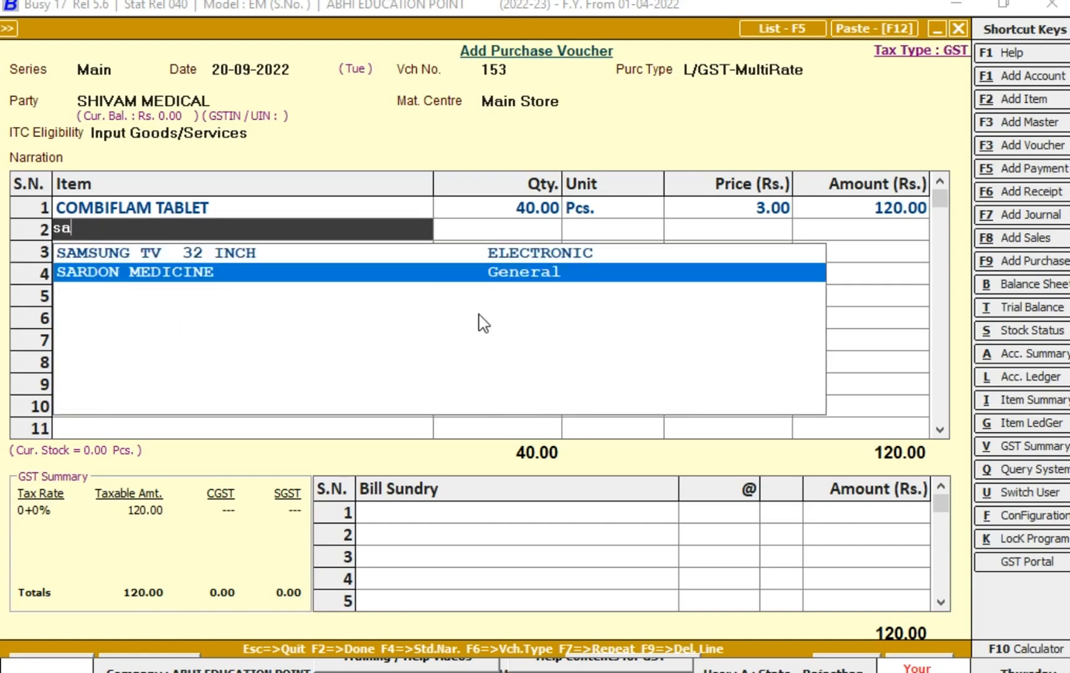
key("Return")
type("40")
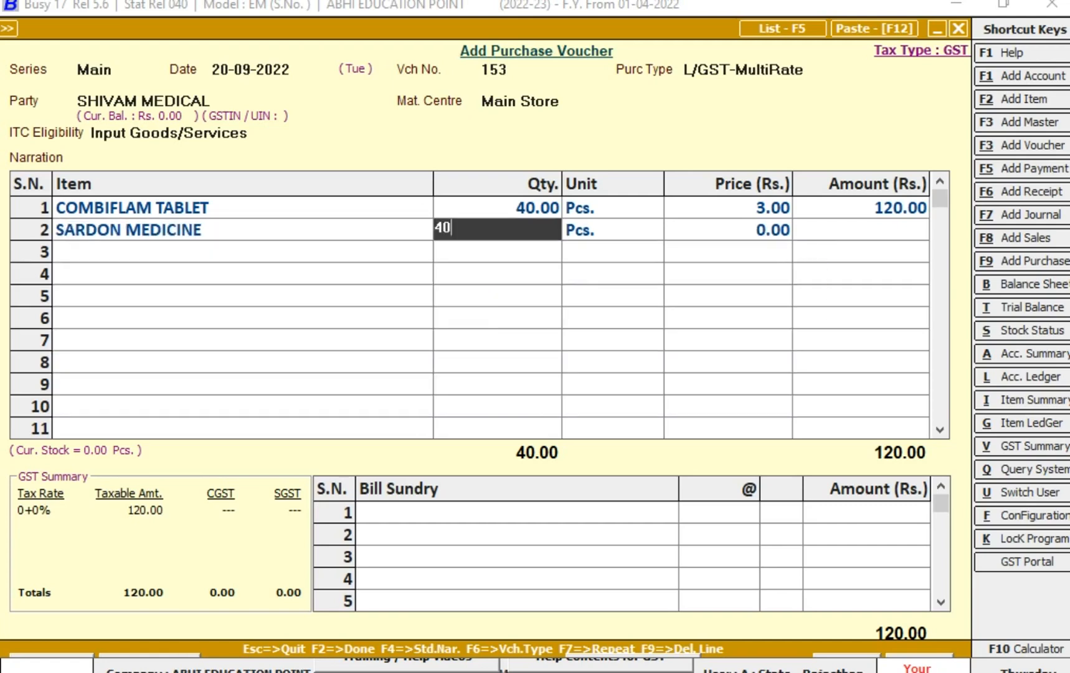
key("Return")
key("Return")
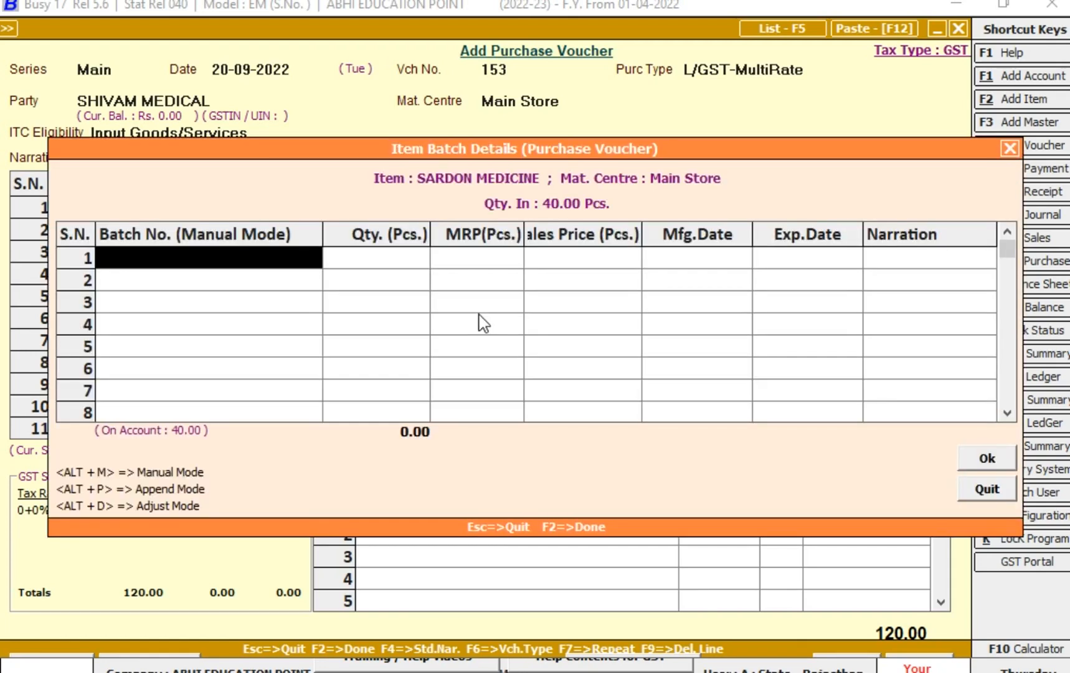
- Enter S-901 as the first SARDON MEDICINE batch with a quantity of 20 Pcs
key("Down")
key("Down")
key("Up")
key("Up")
type("s-")
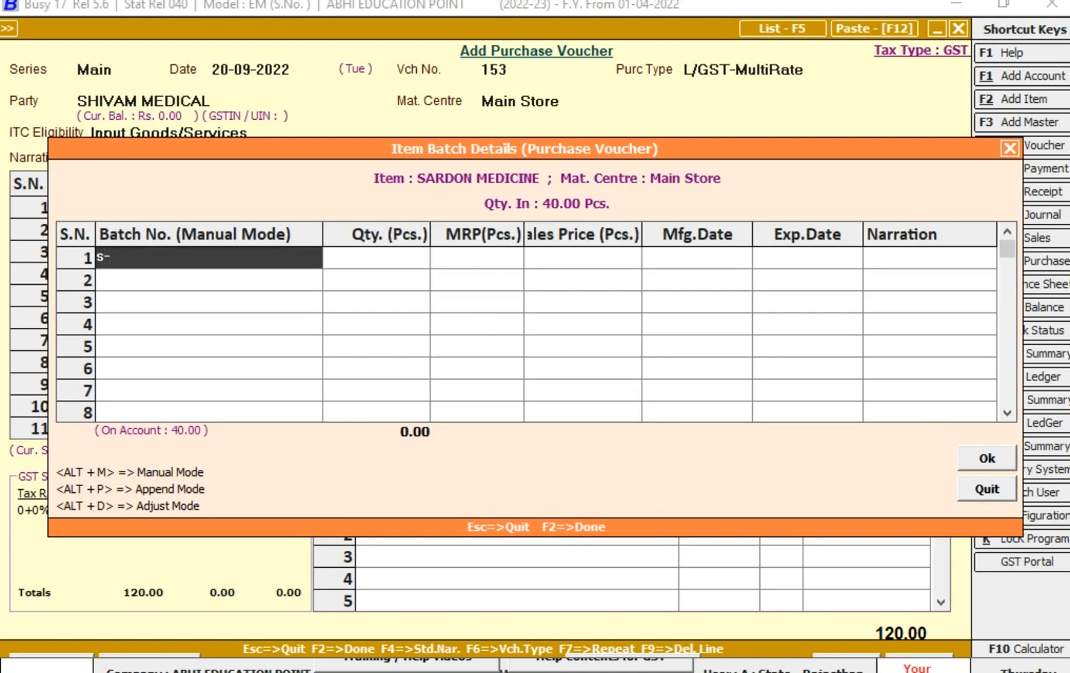
type("901")
key("Return")
type("20")
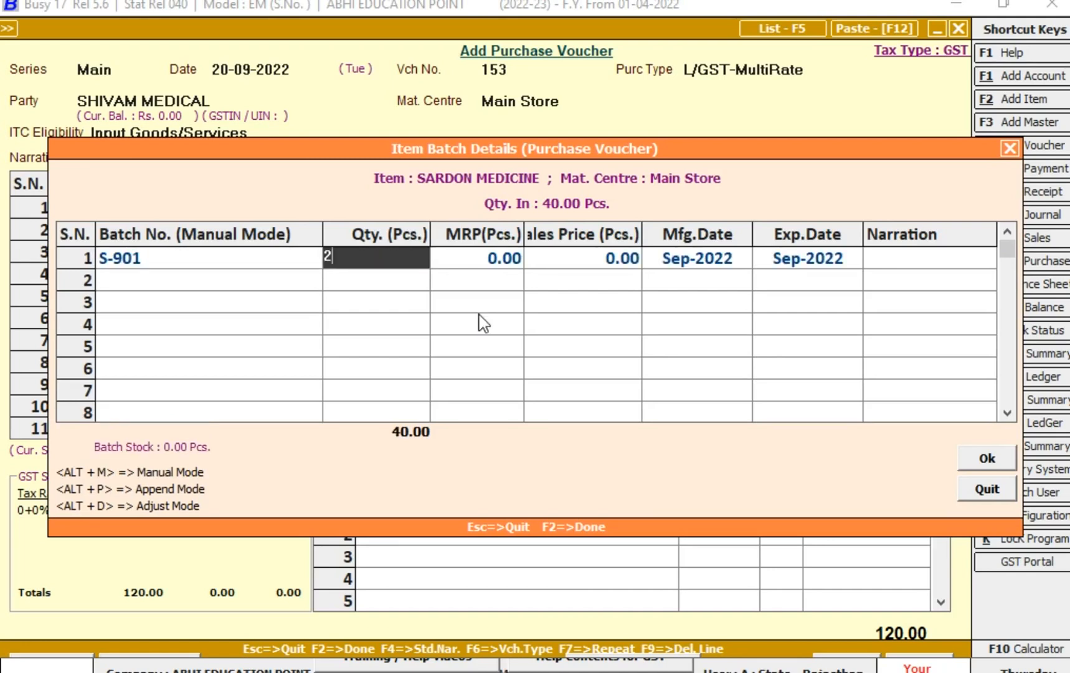
key("Return")
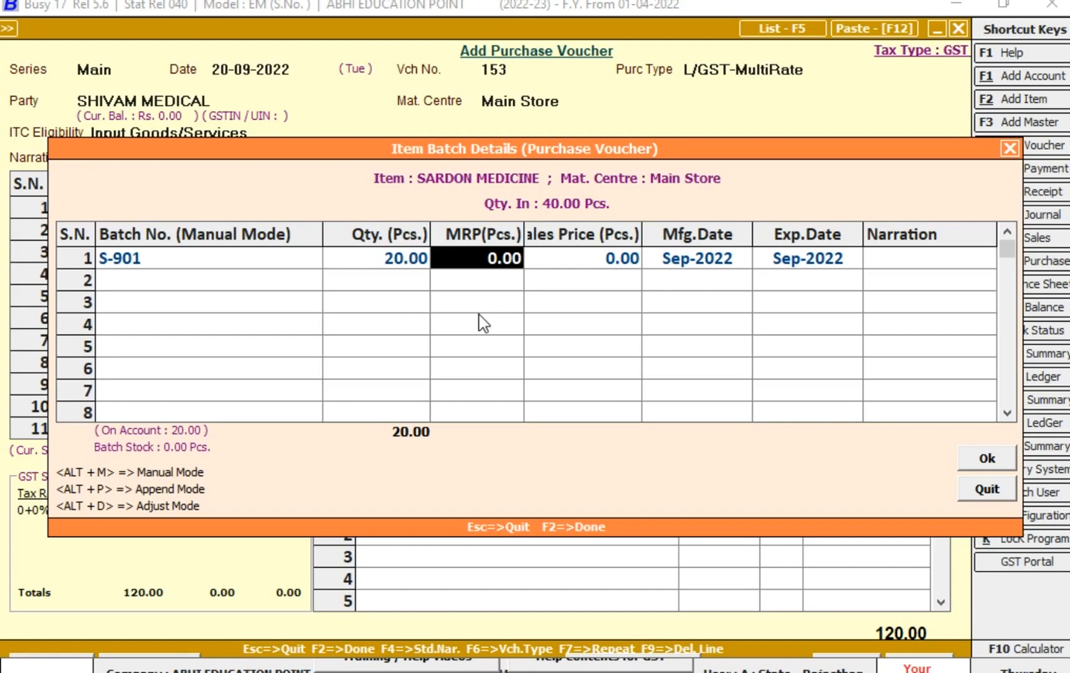
- Set batch S-901's MRP and sales price to 10, accept the Sep-2022 manufacturing date, and set its expiry to Nov-2022
type("10")
key("Return")
type("10")
key("Return")
key("Return")
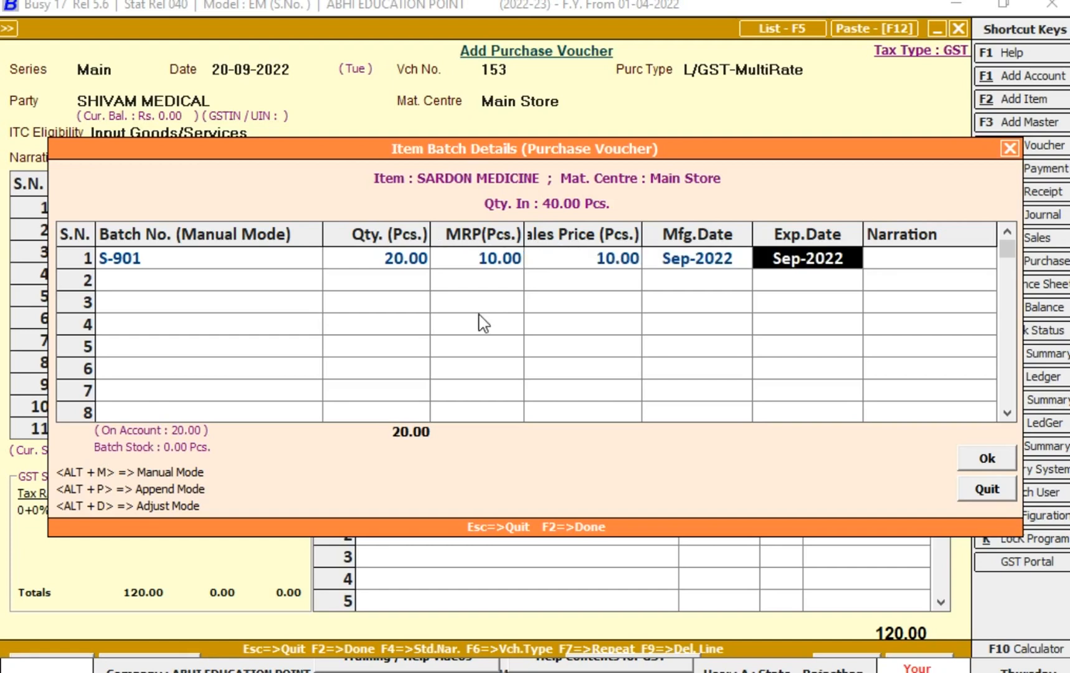
type("nov")
key("Return")
key("Return")
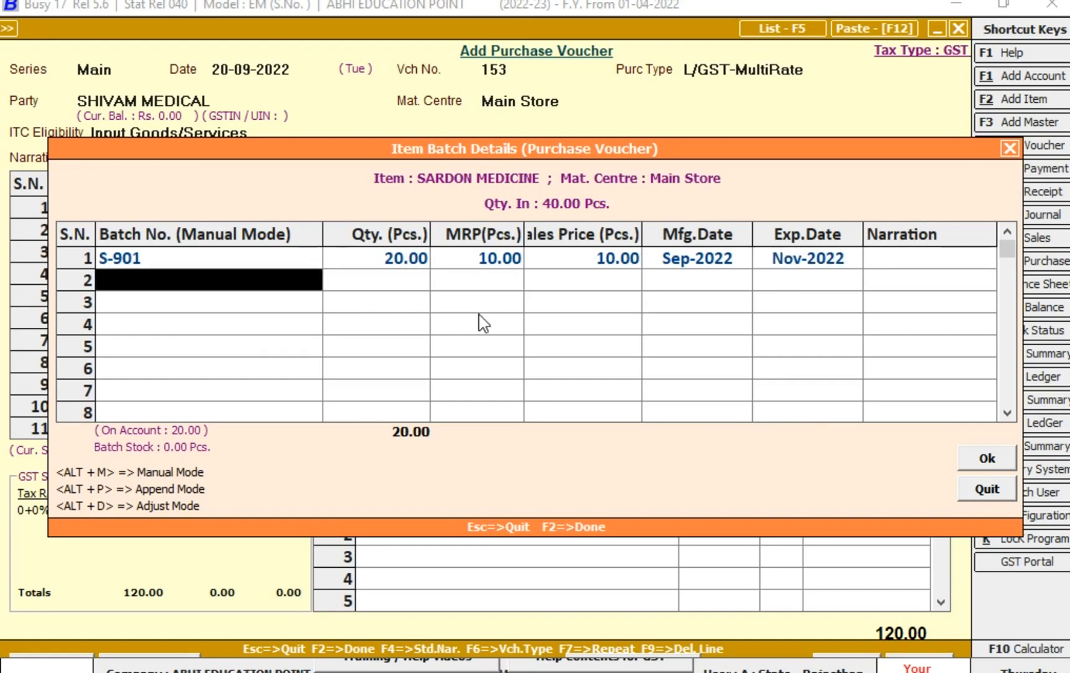
- Enter a second SARDON MEDICINE batch, S-902, with quantity 20, MRP 10, sales price 10, manufacturing date Sep-2022 and expiry Nov-2022
type("s-902")
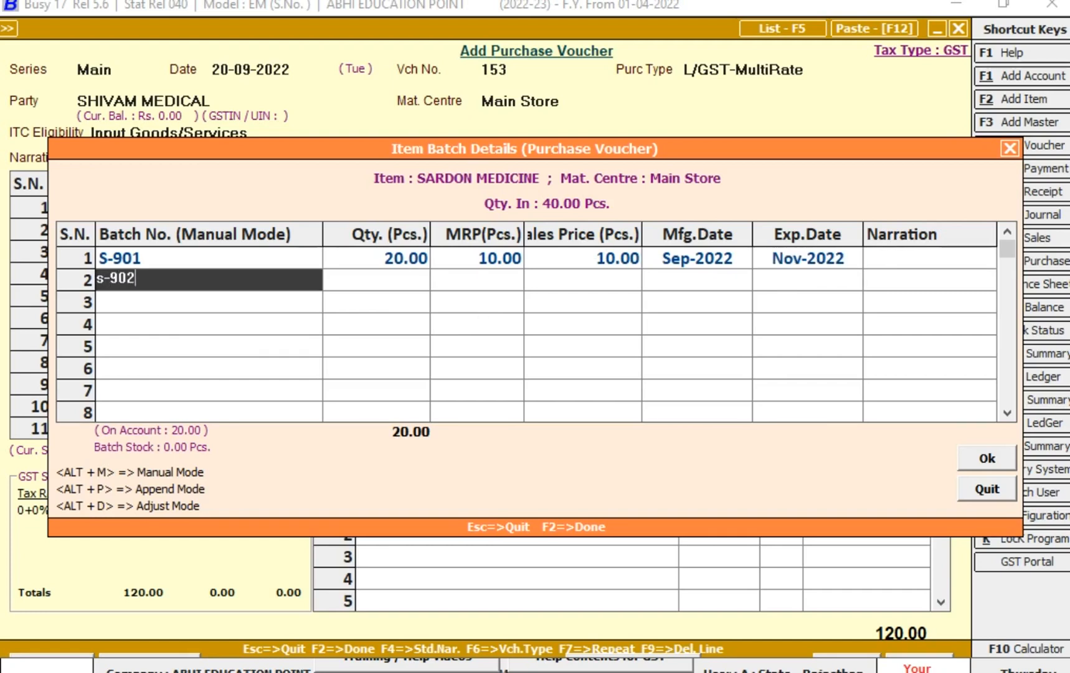
key("Return")
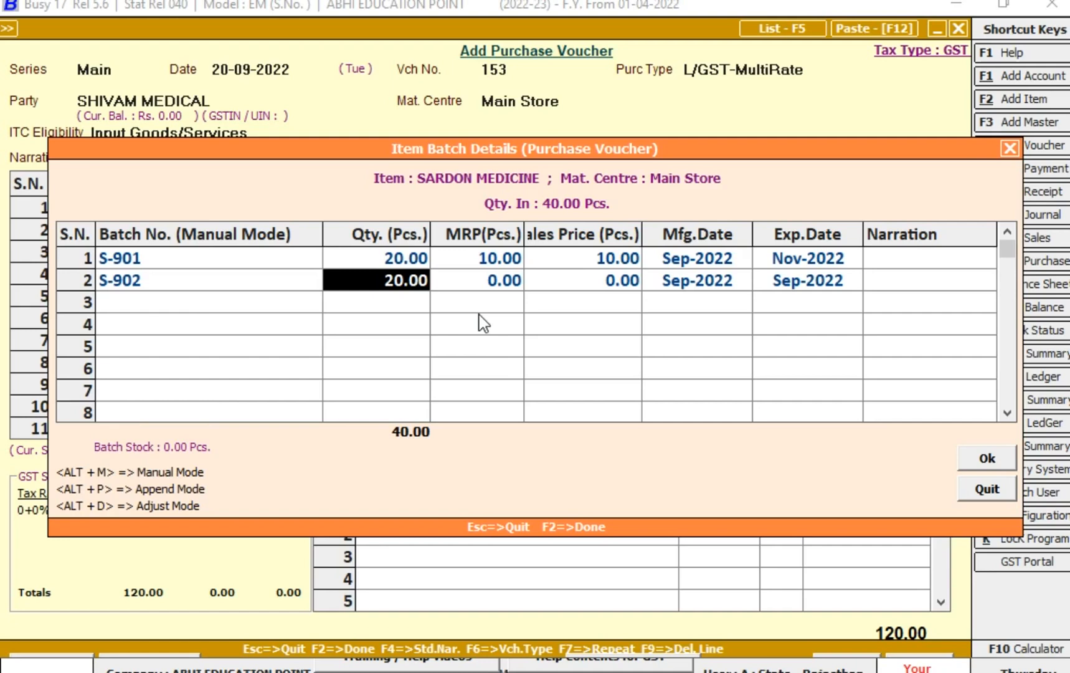
key("Return")
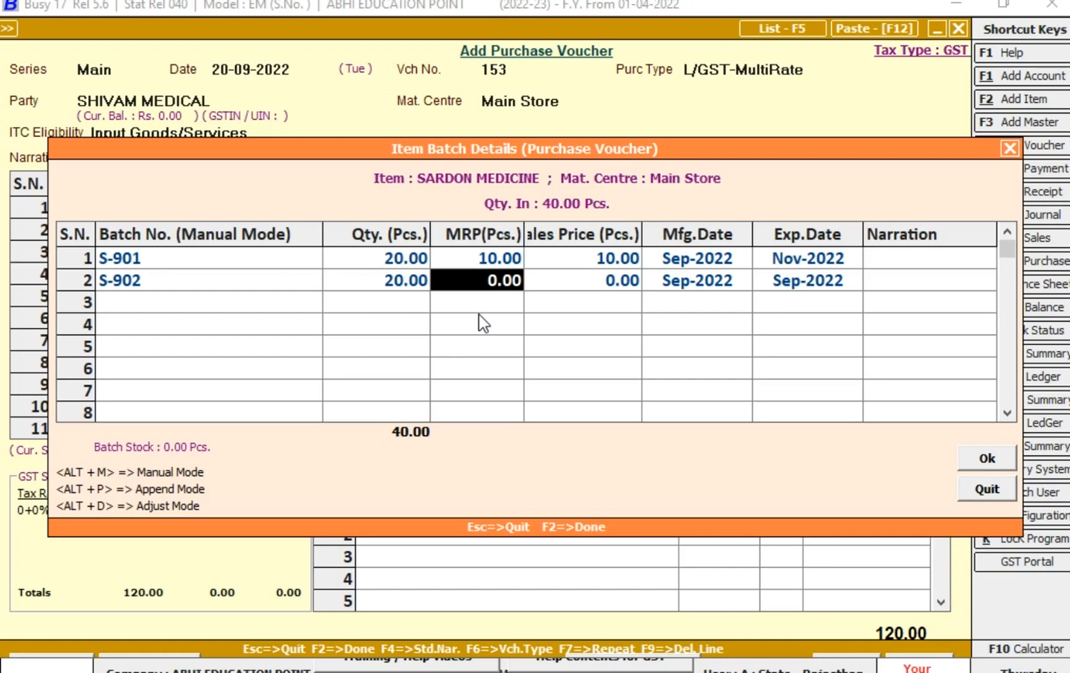
type("10")
key("Return")
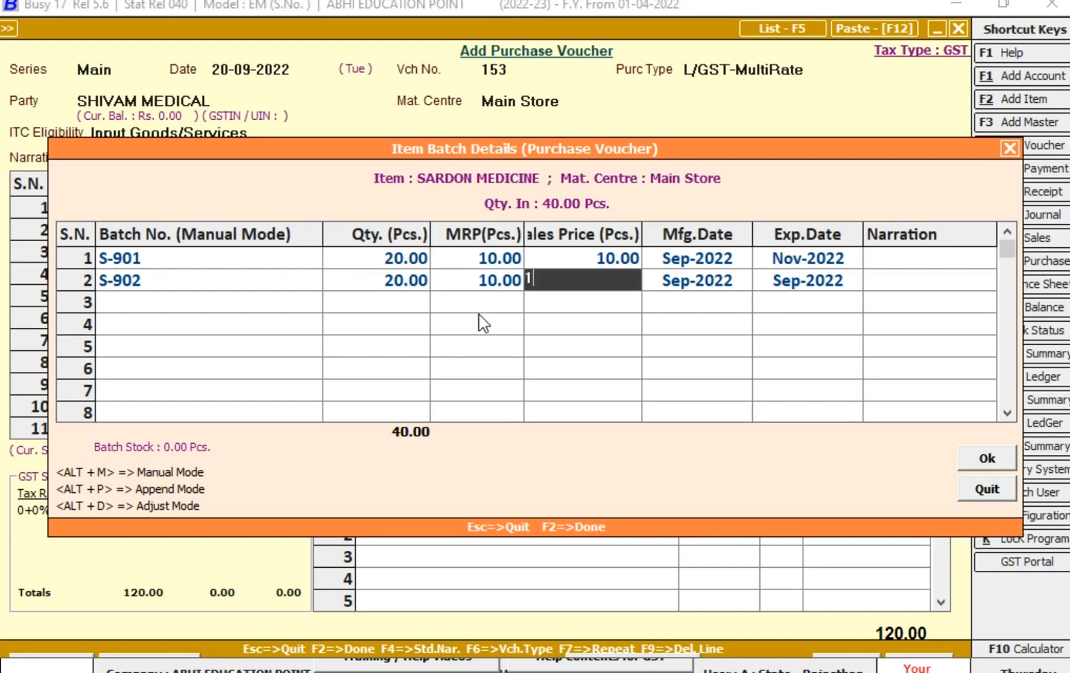
key("Return")
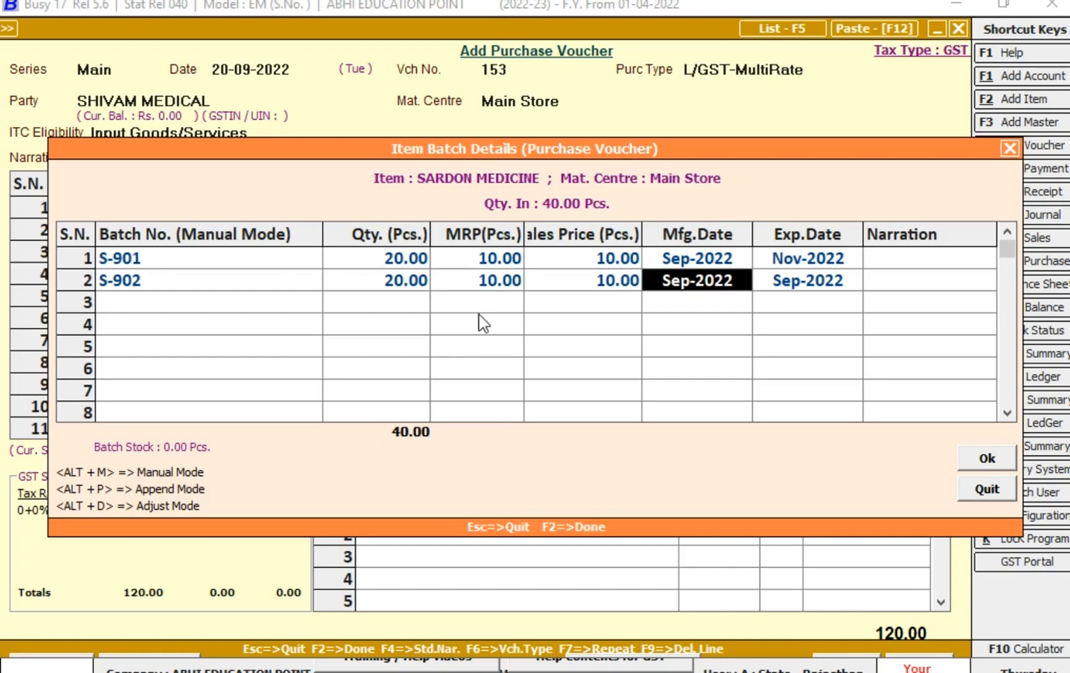
key("Return")
type("nov")
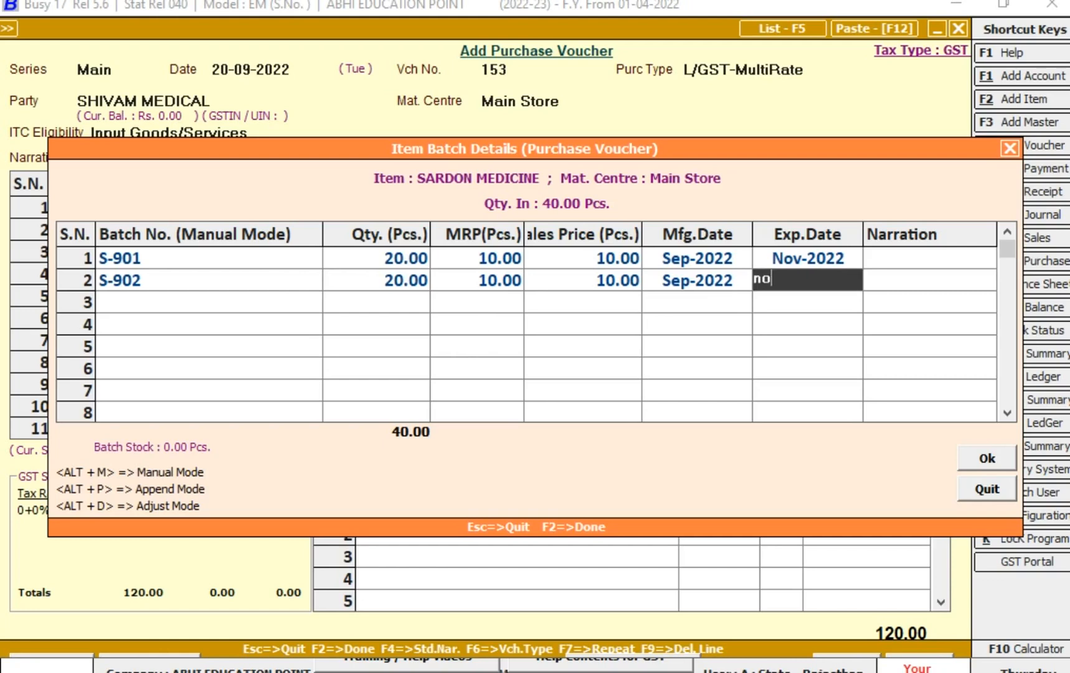
key("Return")
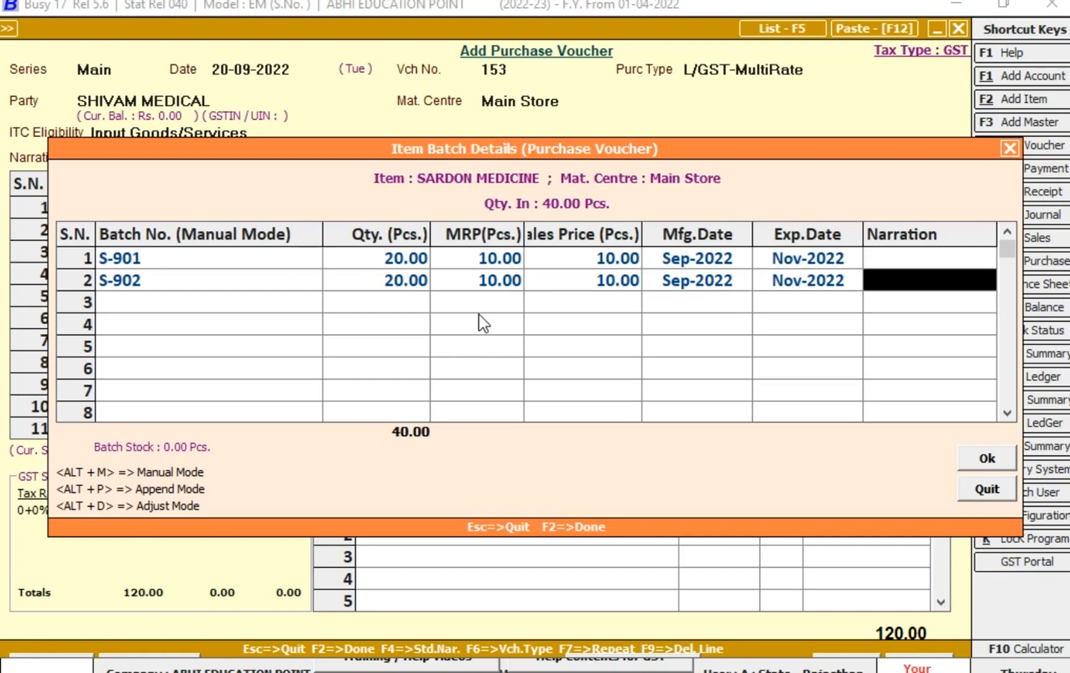
- Review the quantities, MRP and sales prices entered for the two SARDON MEDICINE batches
key("Left")
key("Left")
key("Left")
key("Left")
key("Left")
key("Up")
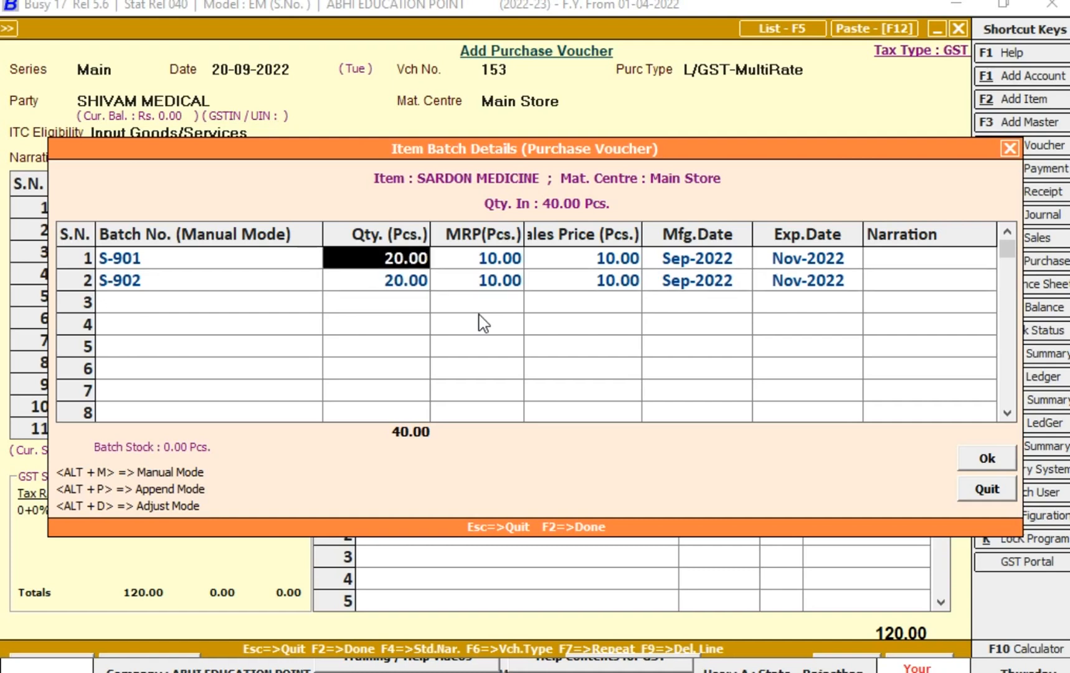
key("Down")
key("Up")
key("Down")
key("Right")
key("Right")
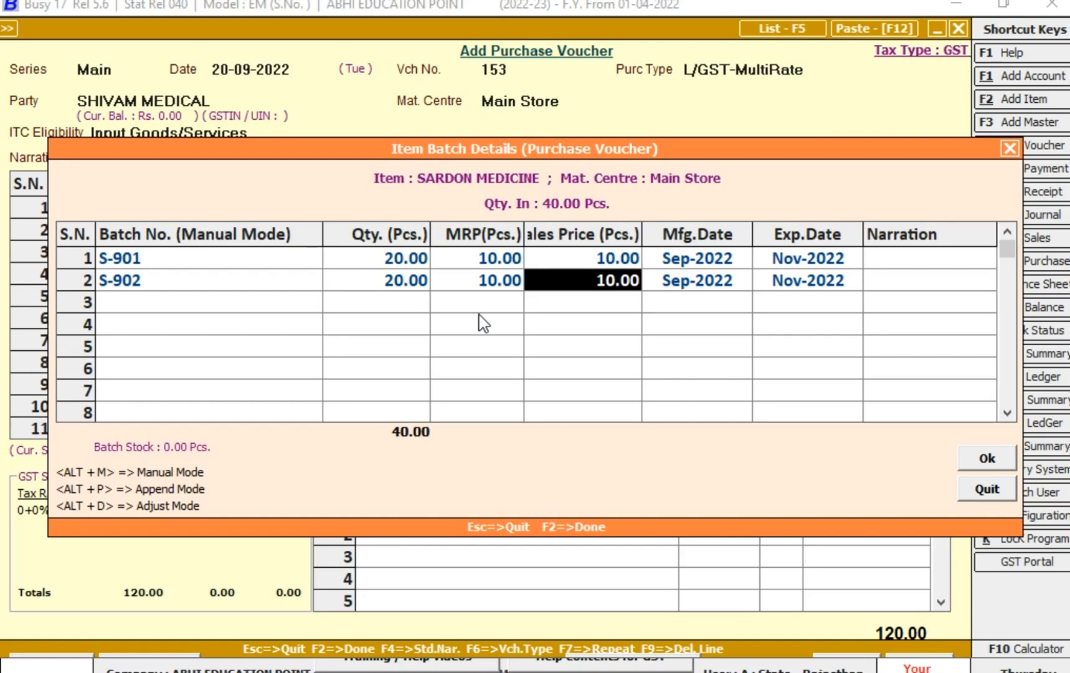
- Confirm the SARDON MEDICINE batch details, set its purchase price to Rs. 7, and accept the line amount
left_click(988, 461)
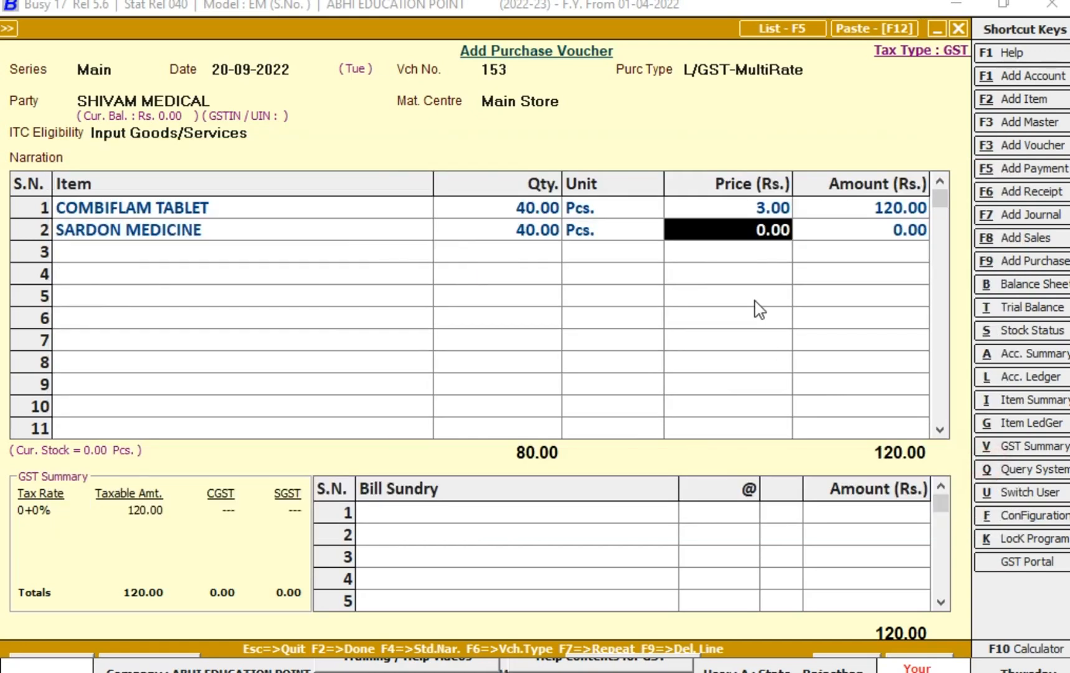
key("BackSpace")
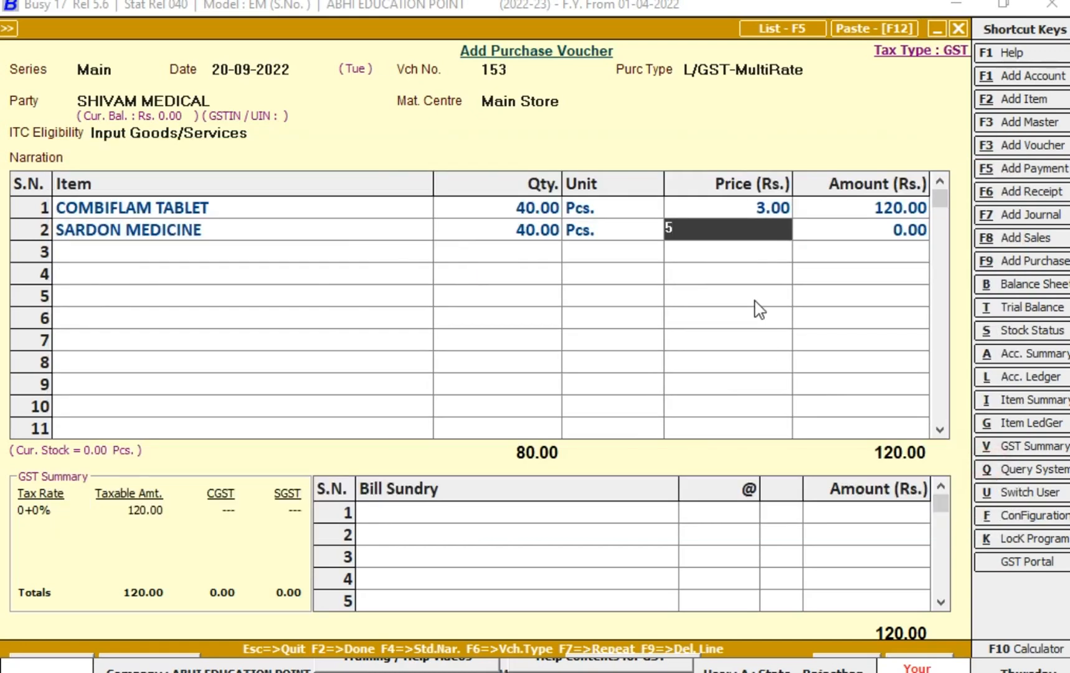
type("7")
key("Return")
key("Return")
- Finish the item list and add SGST at 6% as the first bill sundry
key("Return")
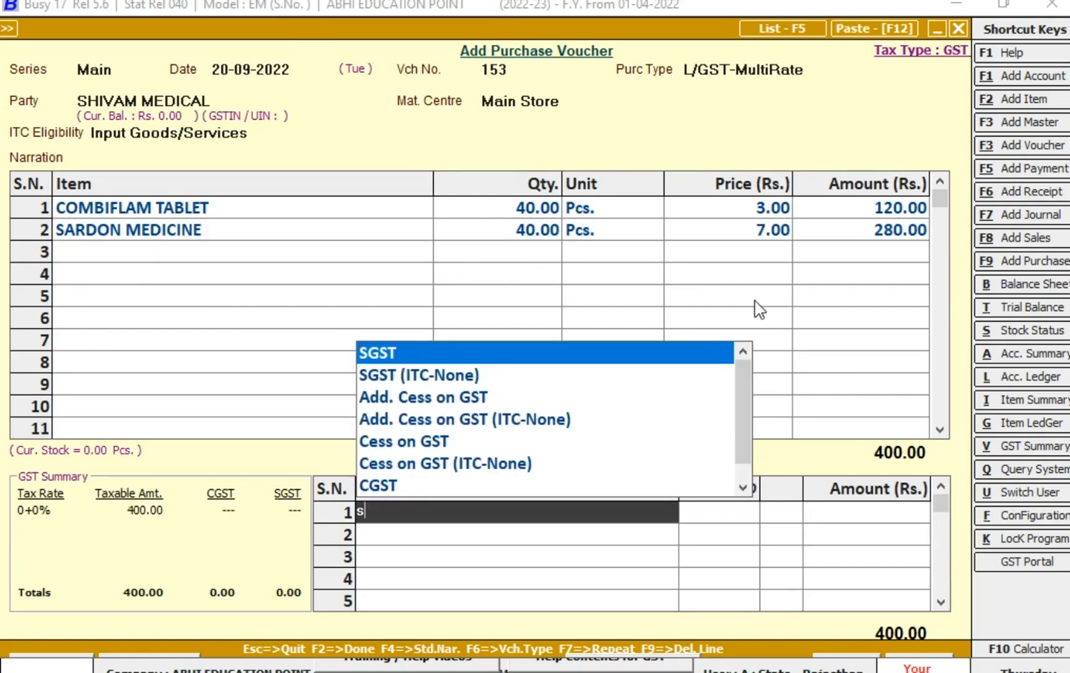
key("Return")
type("6")
key("Return")
key("Return")
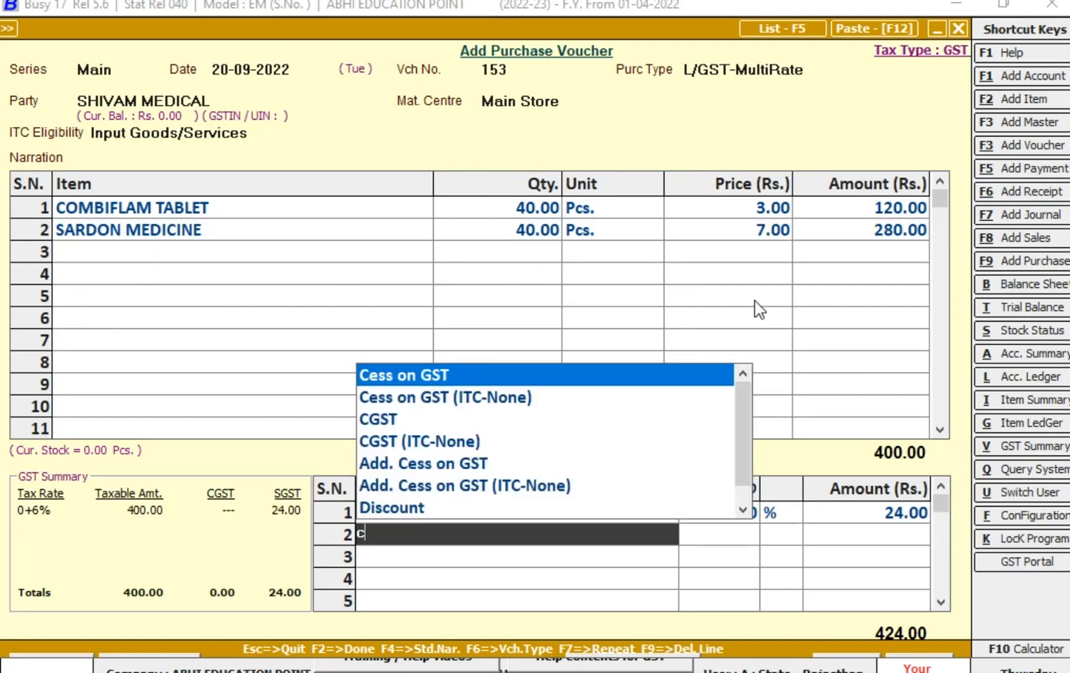
- Add CGST at 6% as the second bill sundry of the purchase voucher
key("Down")
key("Down")
key("Return")
type("6")
key("Return")
key("Return")
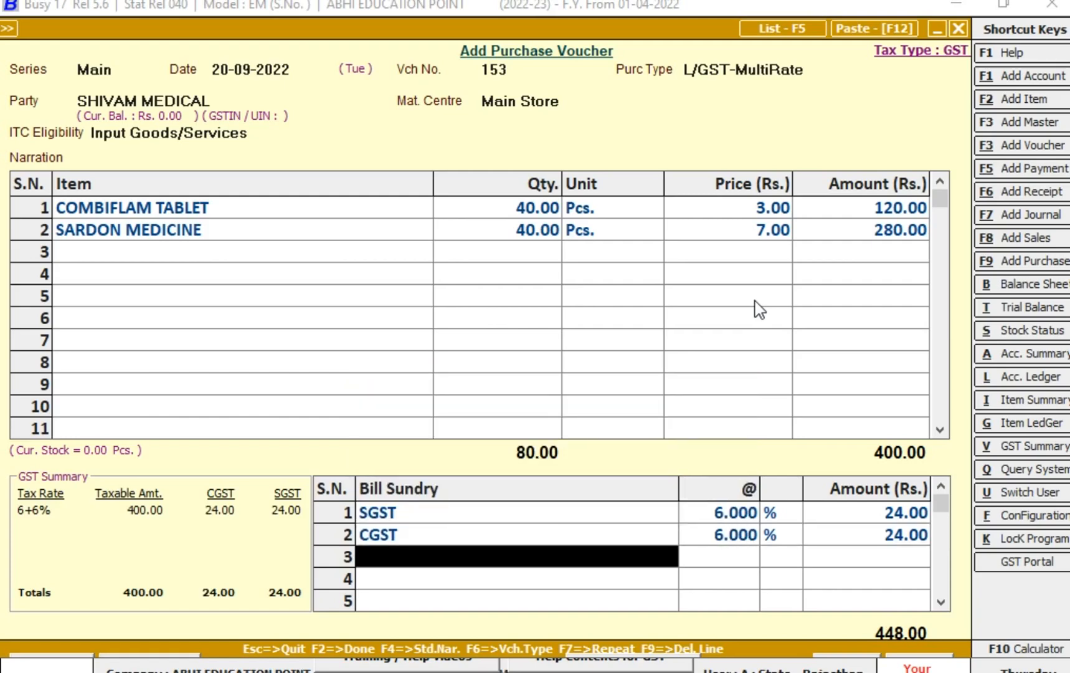
- Save the purchase voucher and leave purchase entry
key("Return")
key("F2")
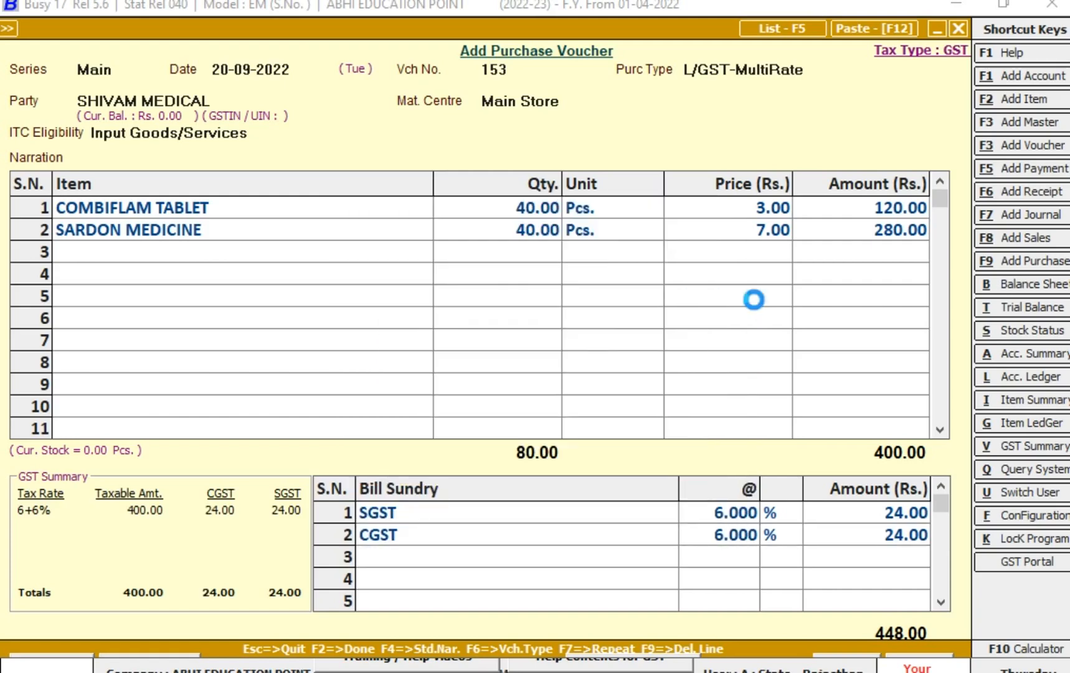
key("F2")
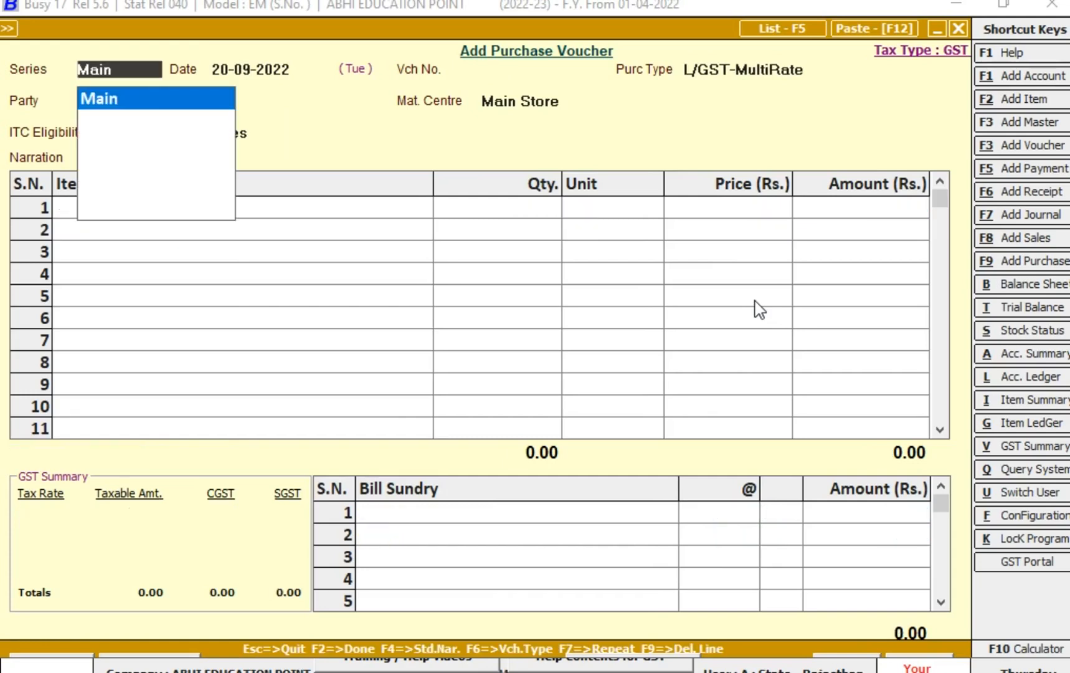
key("Escape")
- Open a new sales voucher in the Main series
key("Up")
key("Up")
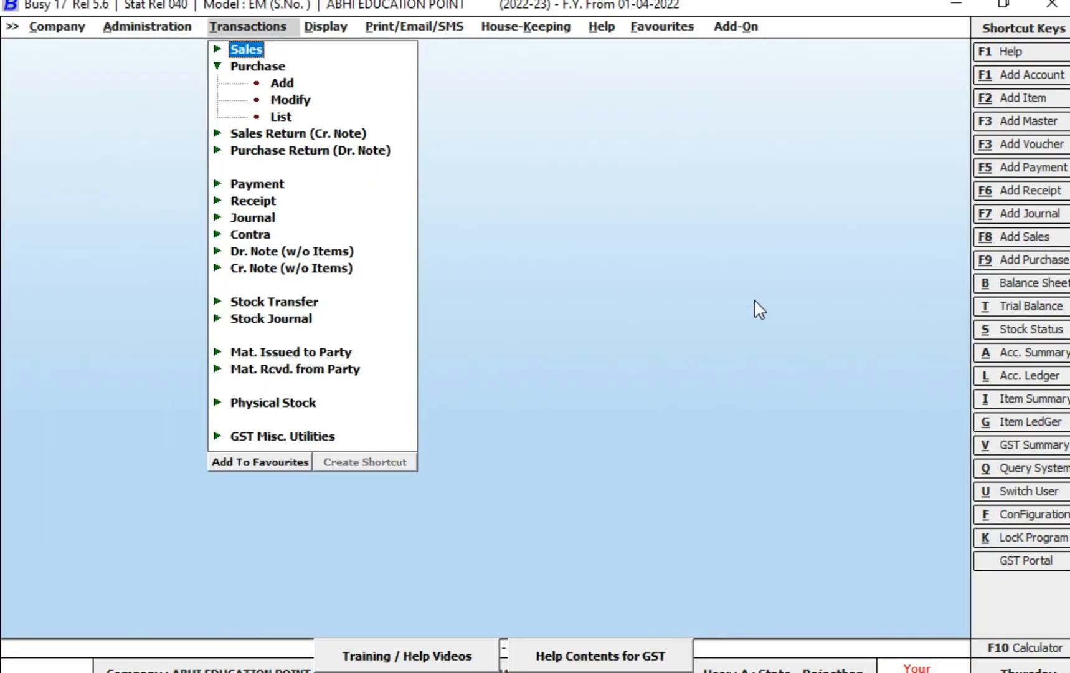
key("Return")
key("Return")
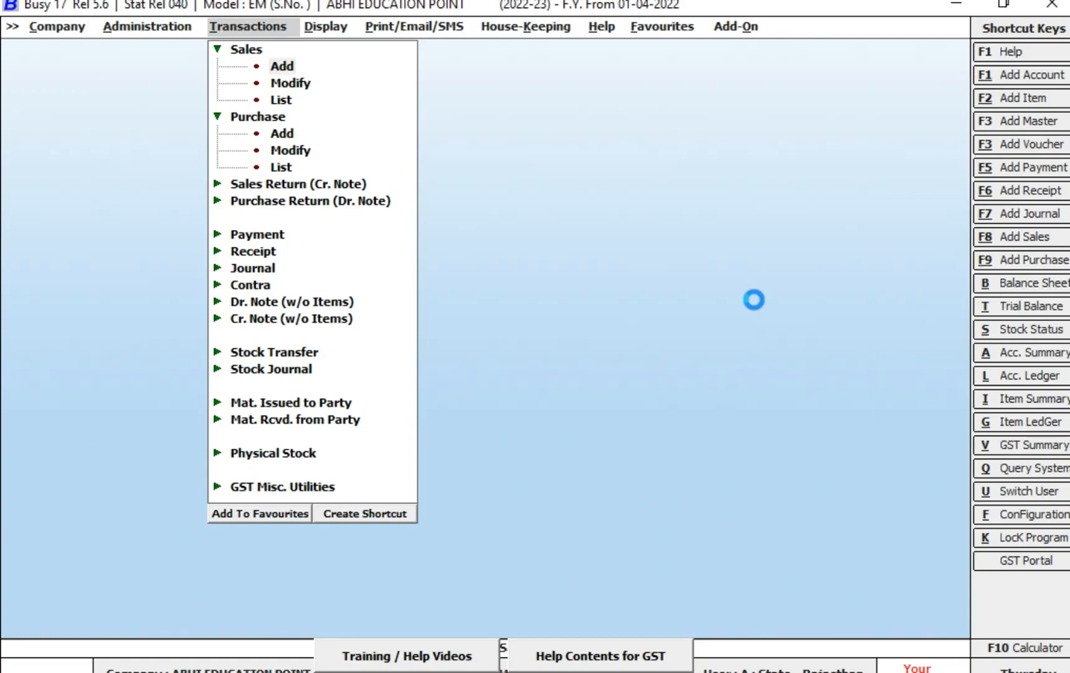
key("Return")
- Date the sales voucher 26-09-2022, number it 170, keep the L/GST-MultiRate sale type, and choose Cash as the party
type("26-9")
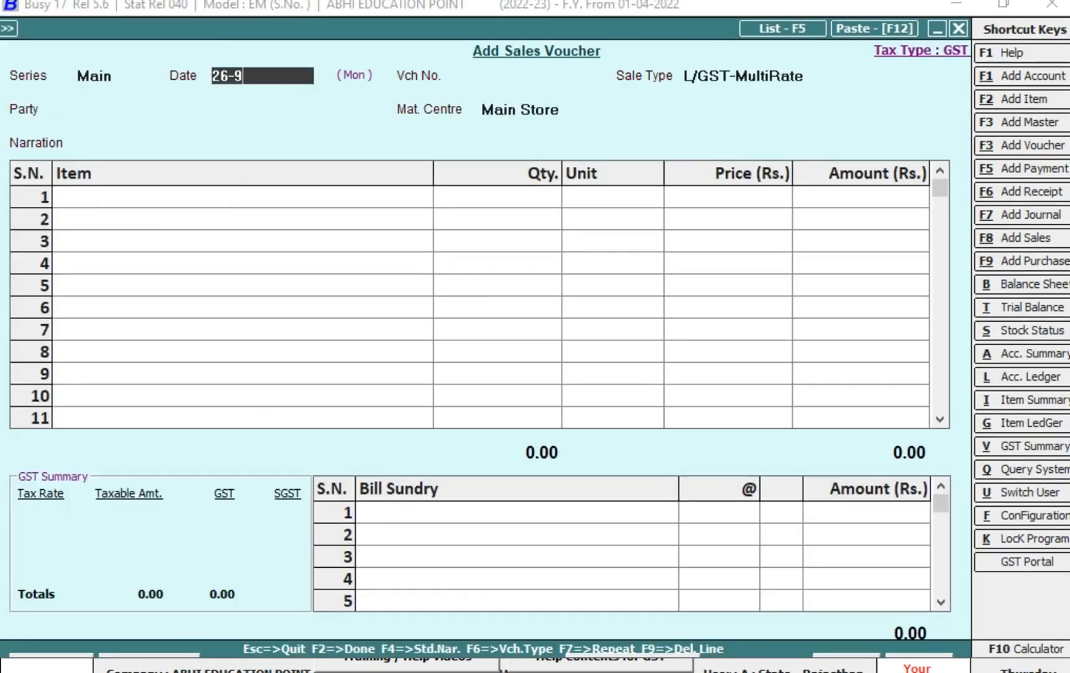
key("Return")
type("170")
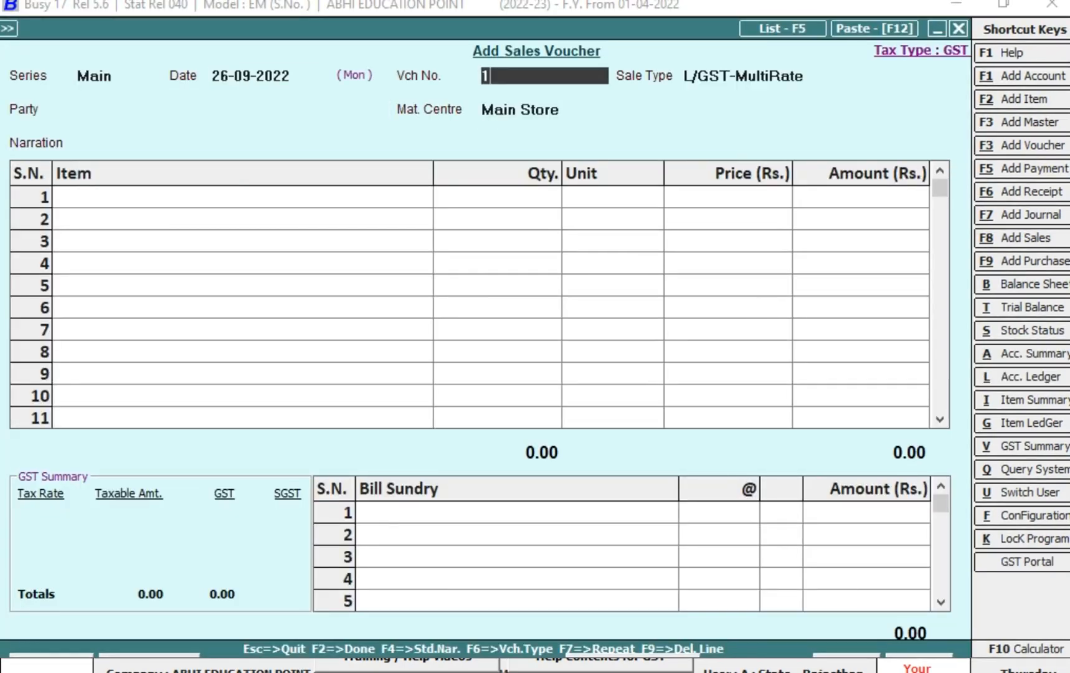
key("Return")
key("Return")
type("cash")
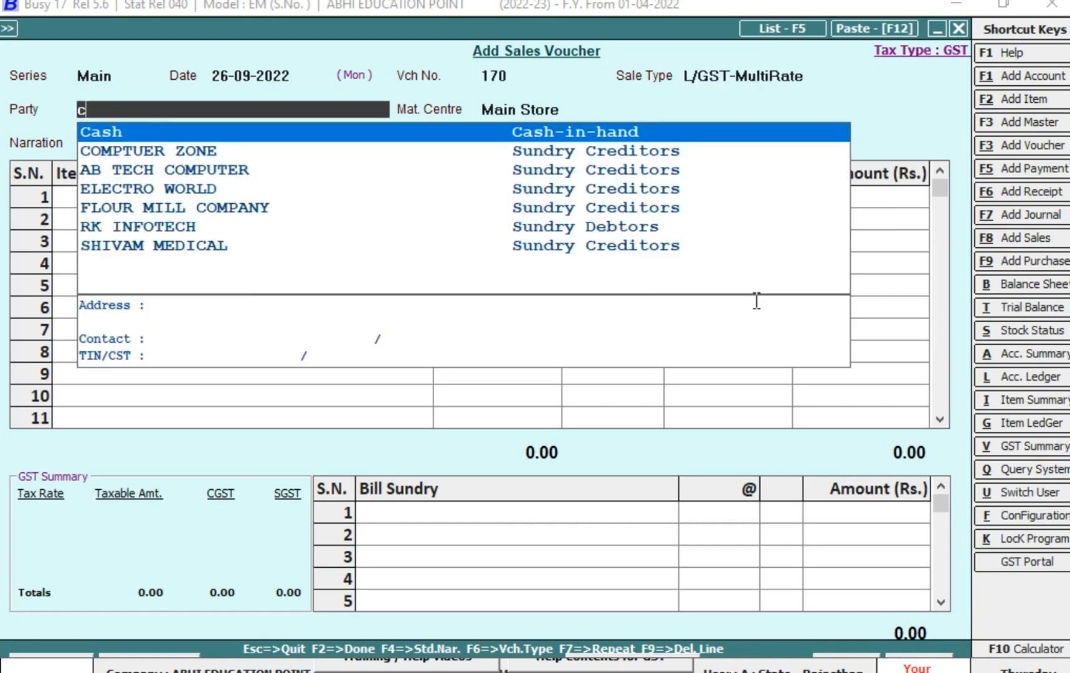
key("Return")
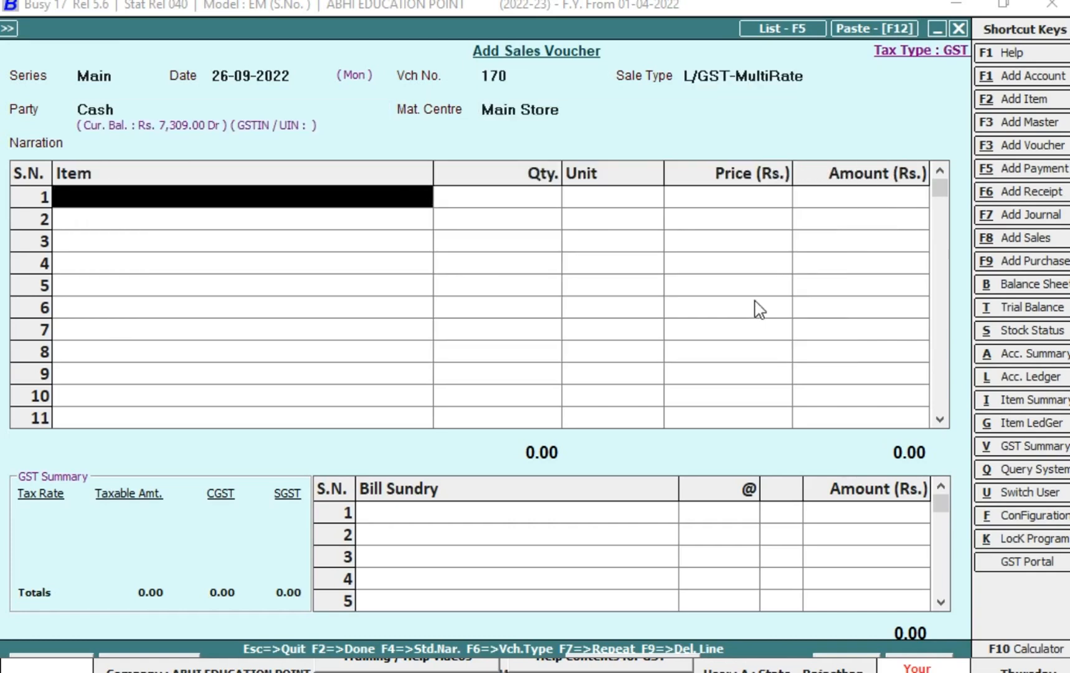
type("sa")
key("BackSpace")
key("BackSpace")
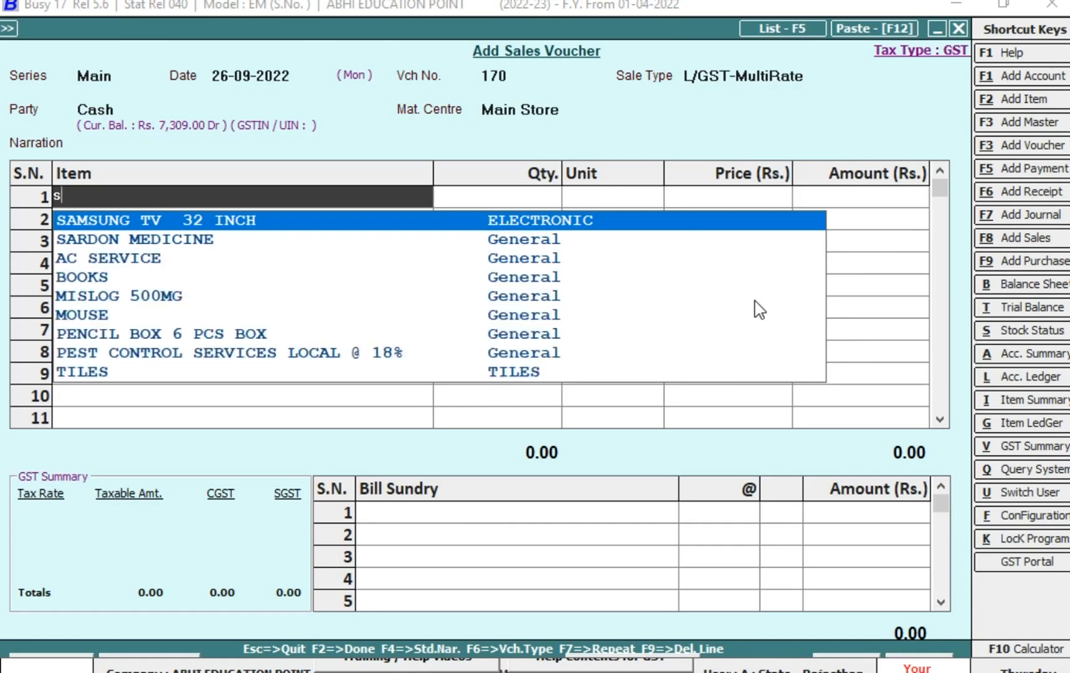
- Add COMBIFLAM TABLET to the sales voucher with quantity 10 Pcs. and proceed to its batch details
type("com")
key("Return")
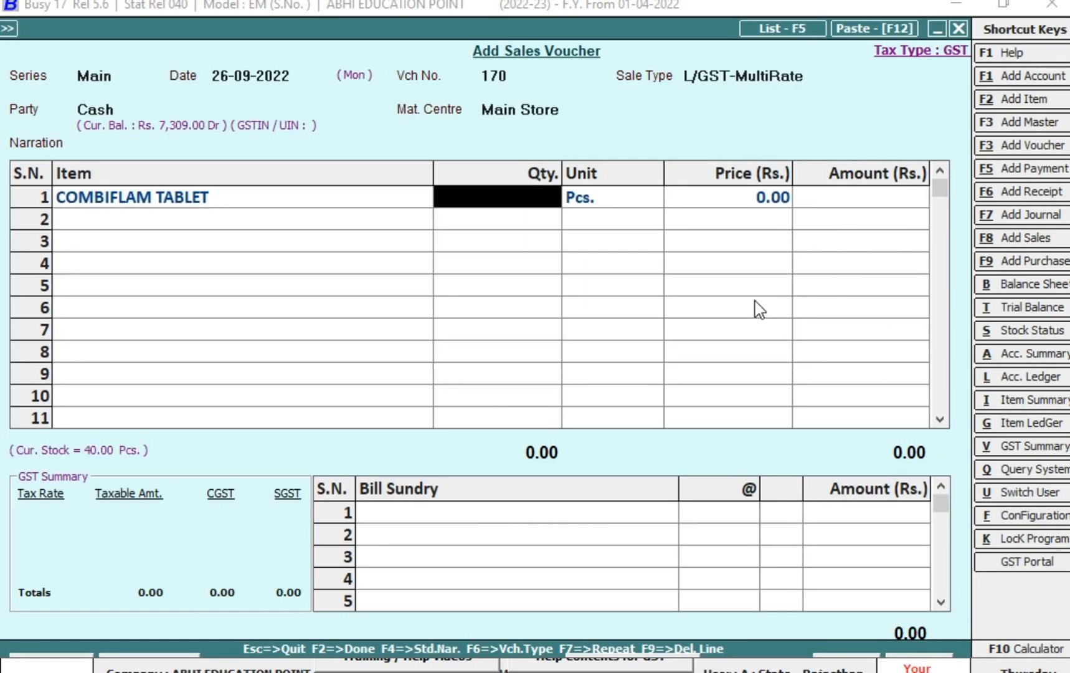
type("10")
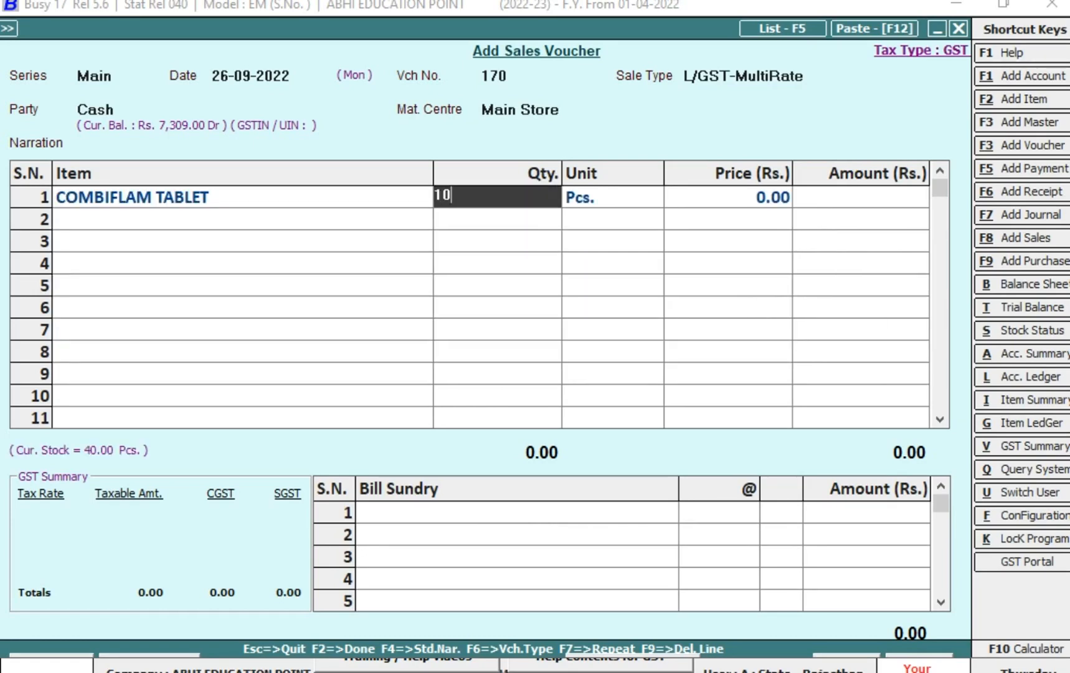
key("Return")
key("Return")
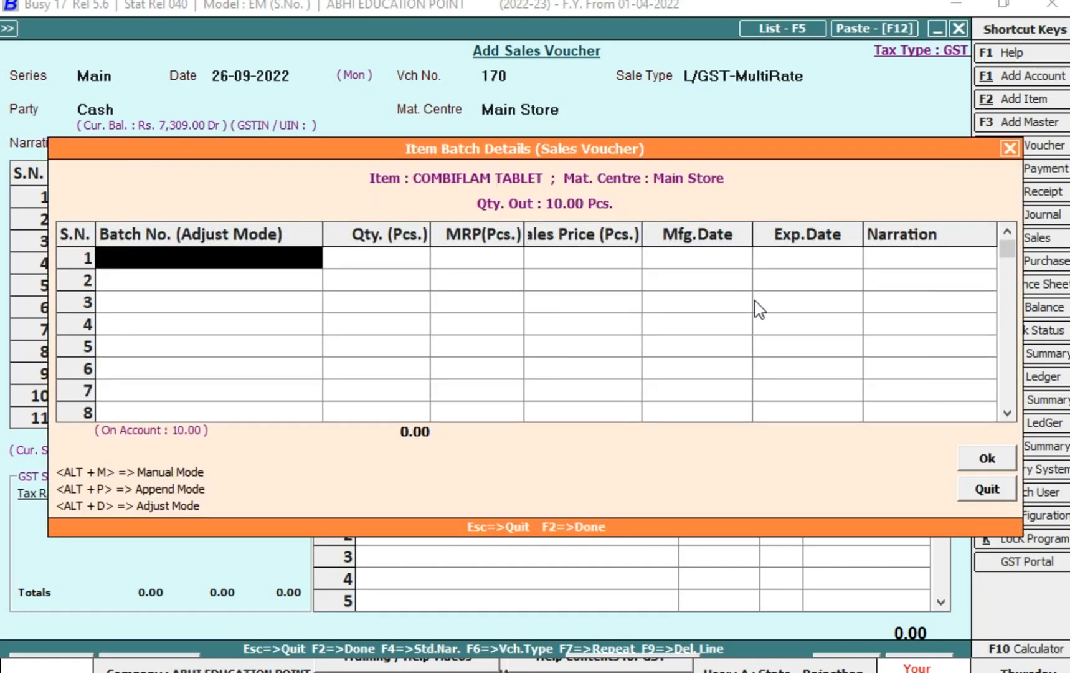
- List the available COMBIFLAM TABLET batches and compare the stock, expiry and prices of A-1001 and A-1002
key("Return")
key("Return")
key("Return")
key("Left")
key("Left")
key("Left")
key("Return")
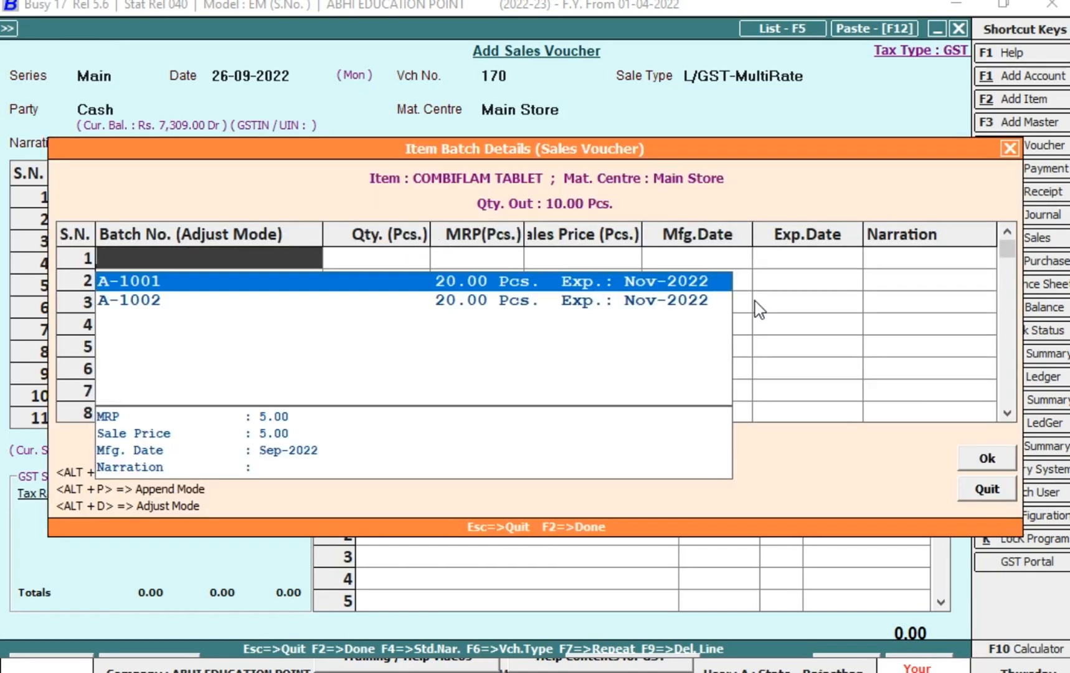
key("Down")
key("Up")
key("Down")
key("Up")
key("Down")
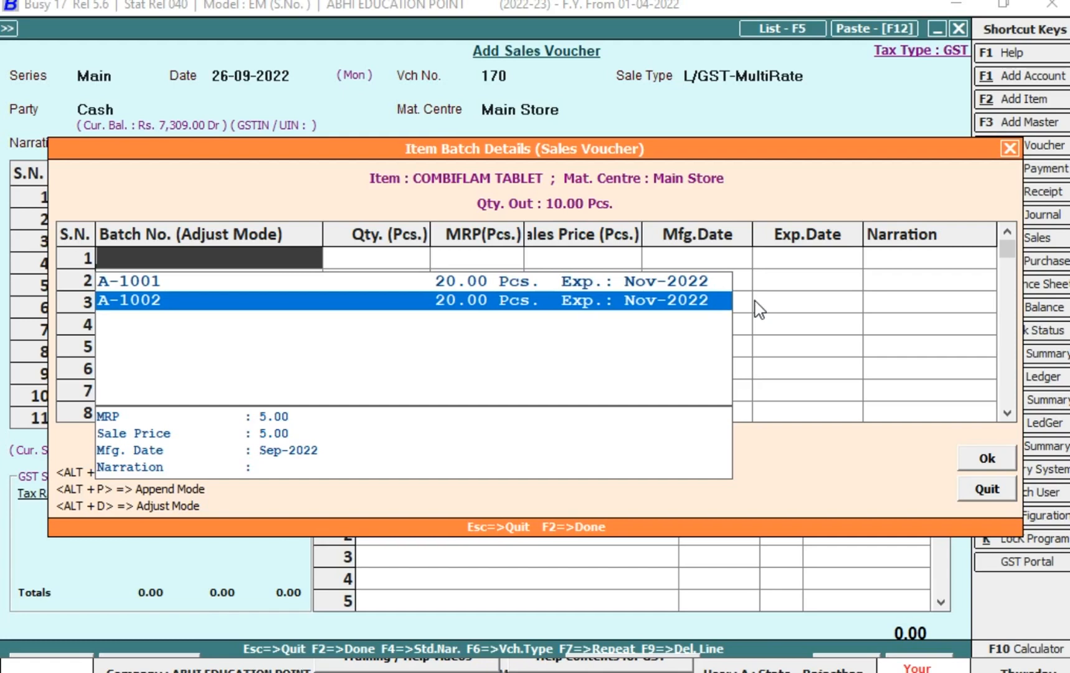
- Pick batch A-1002 for the sale and replace it with batch A-1001 for the 10 Pcs. of COMBIFLAM TABLET
key("Return")
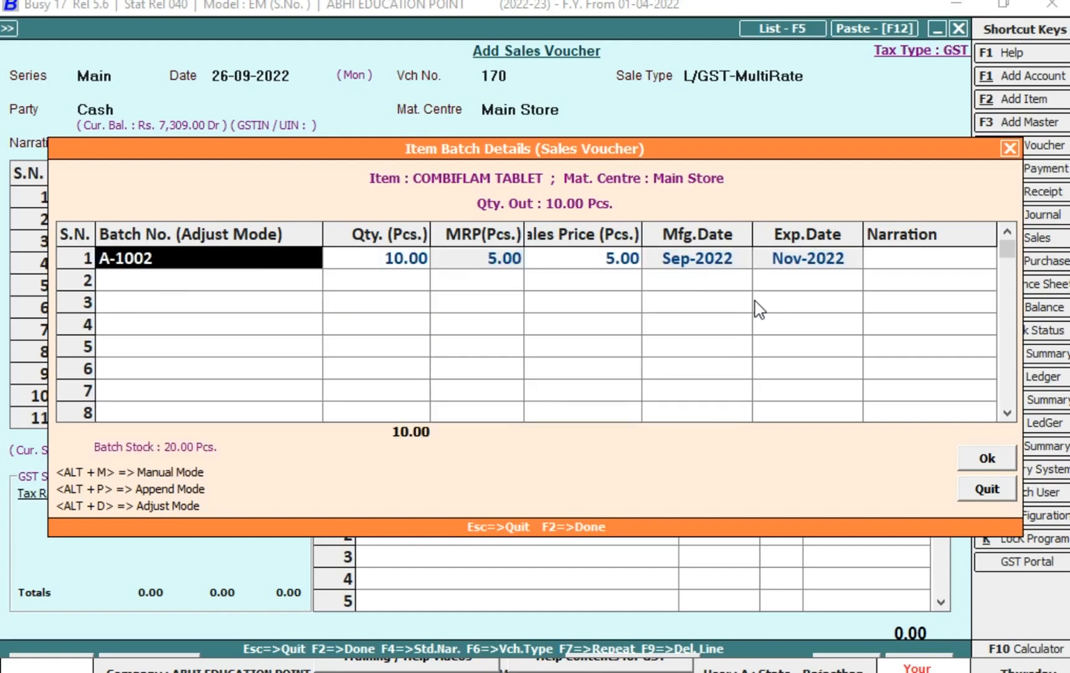
key("Return")
key("Return")
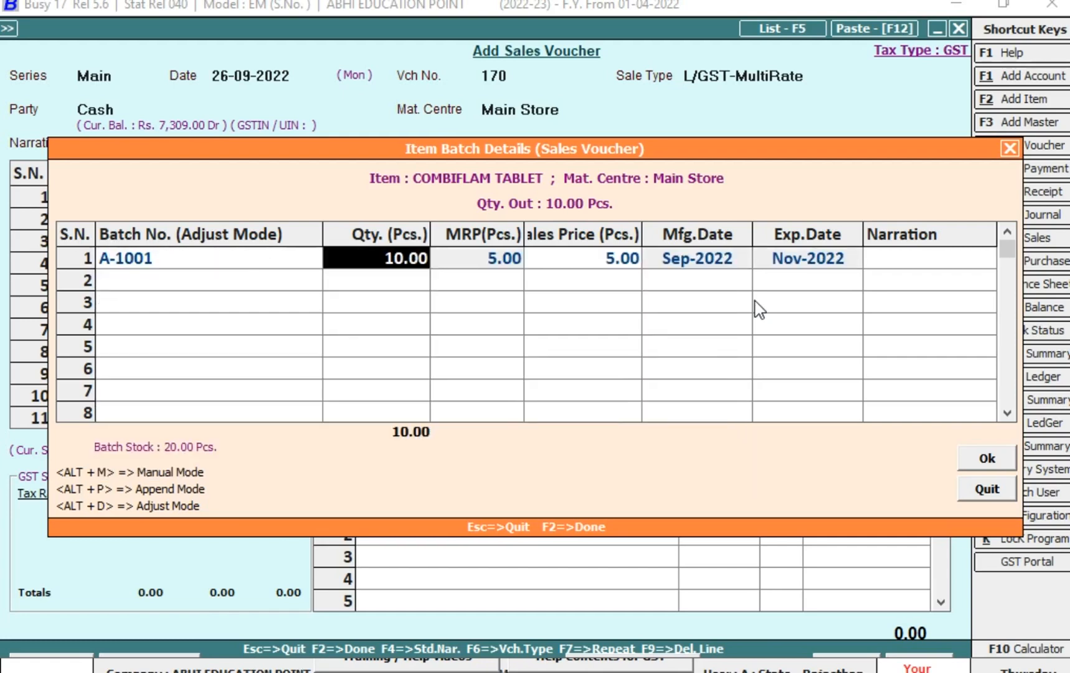
- Reduce the quantity taken from batch A-1001 of COMBIFLAM TABLET to 5 Pcs., keeping the sales price of 5.00
key("Return")
key("shift+Tab")
type("5")
key("Return")
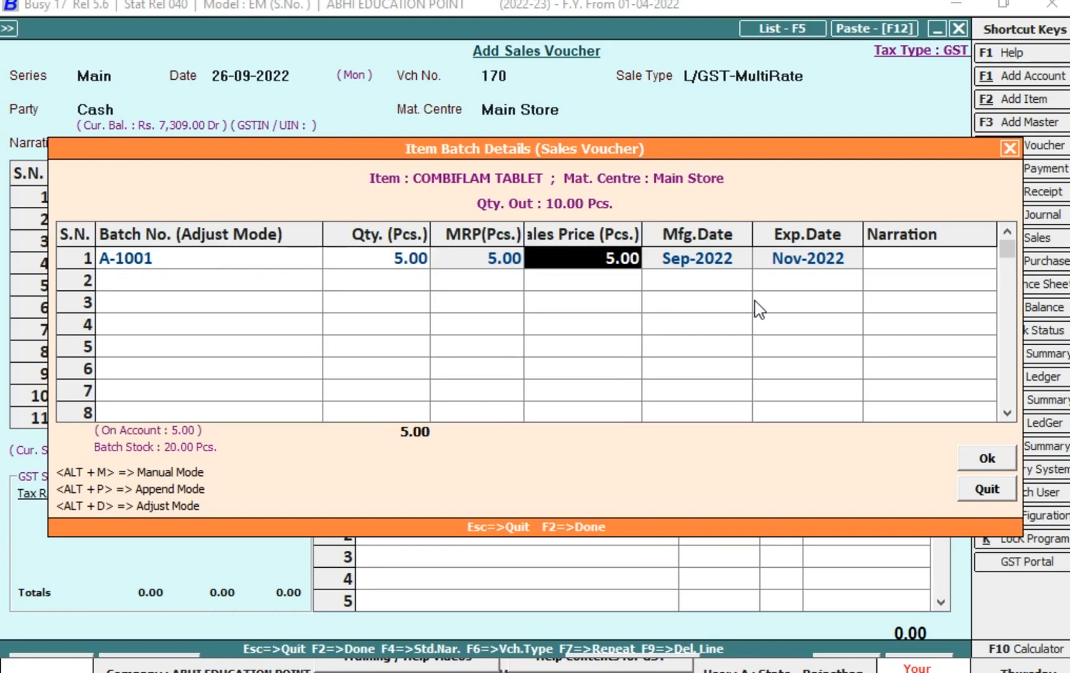
key("Return")
key("Return")
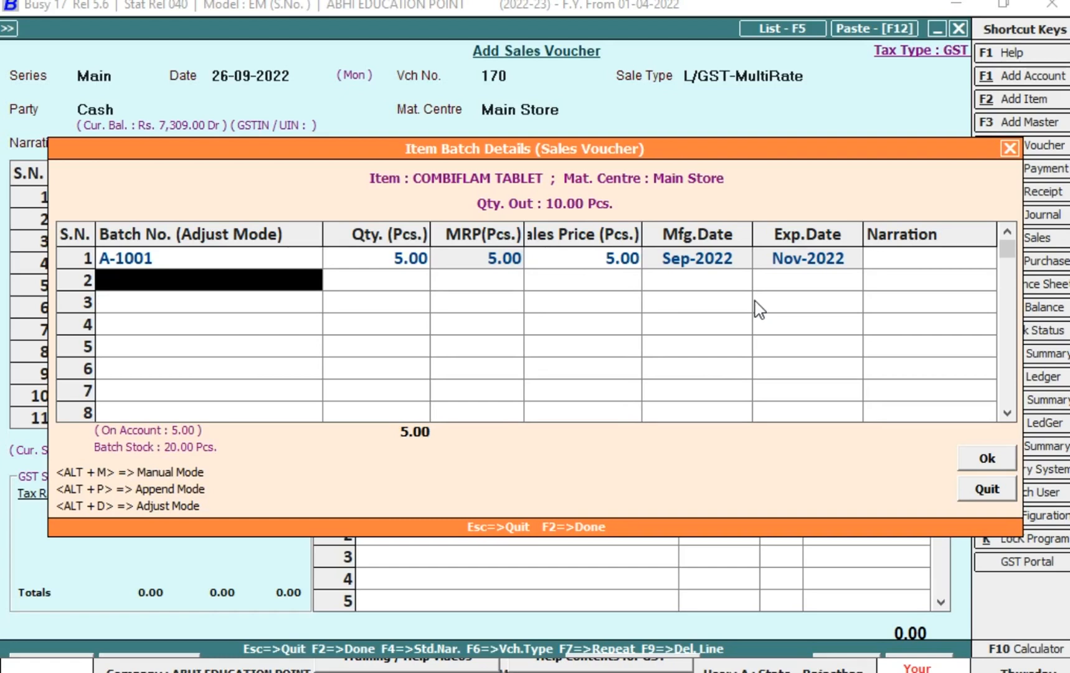
- Assign the remaining 5 Pcs. of COMBIFLAM TABLET to batch A-1002 and accept the item's batch details
key("Down")
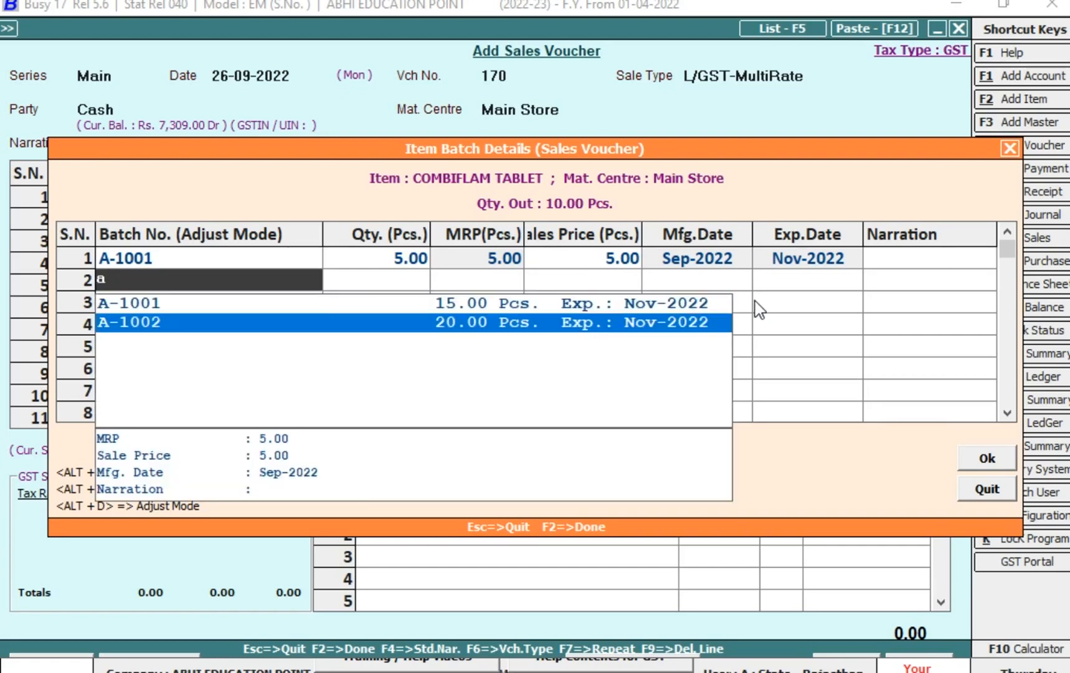
key("Return")
key("Return")
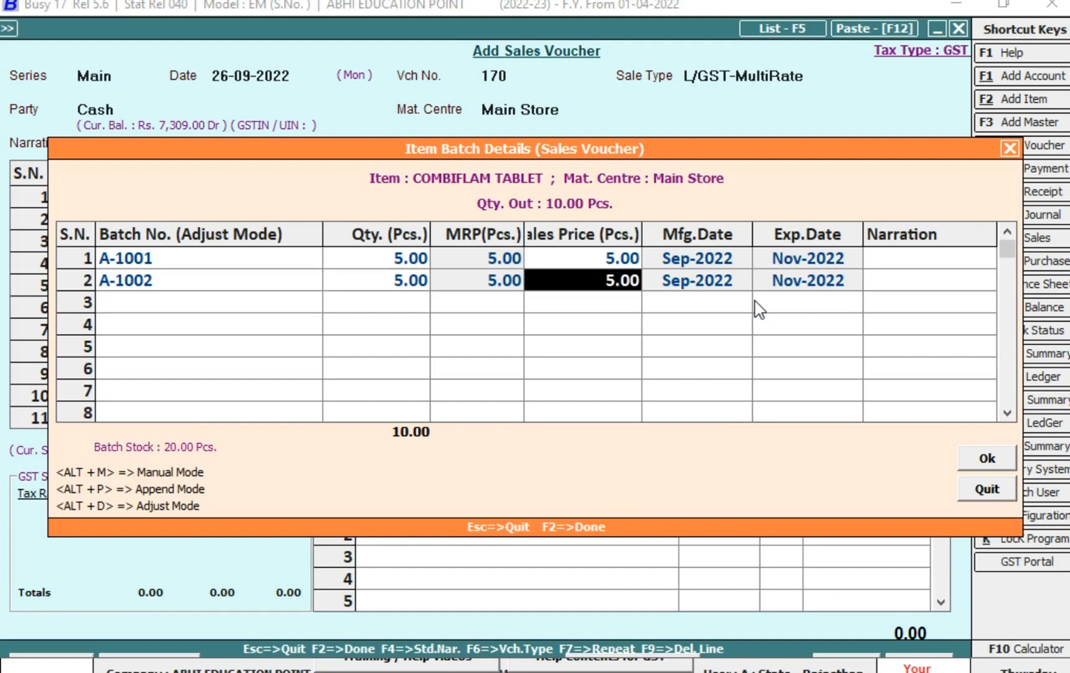
key("Return")
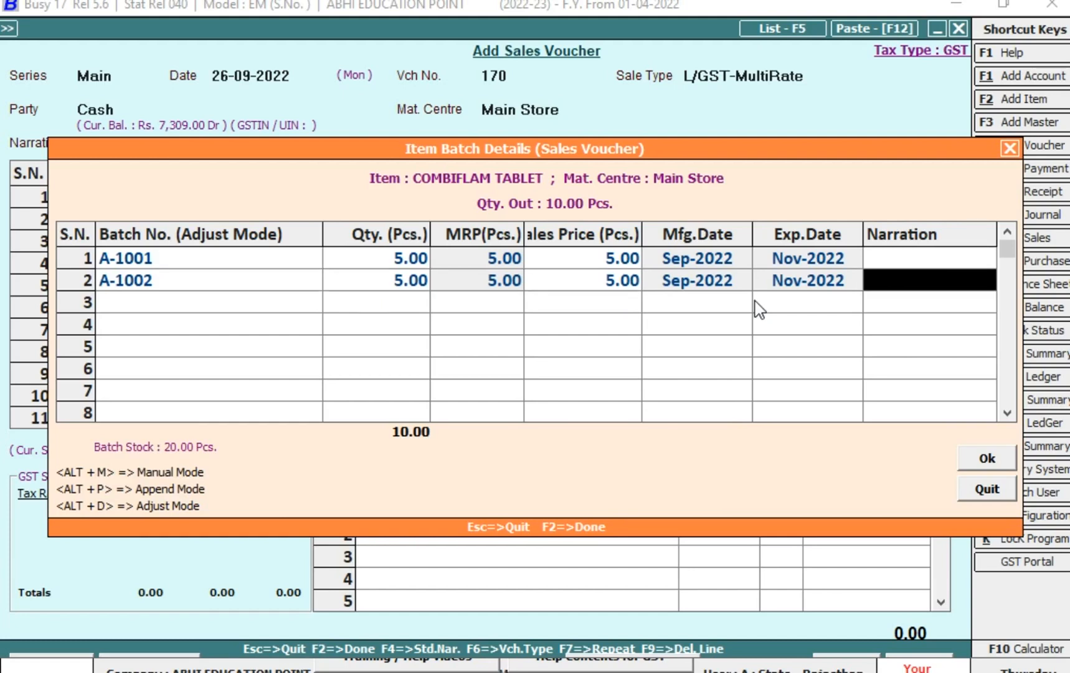
key("Return")
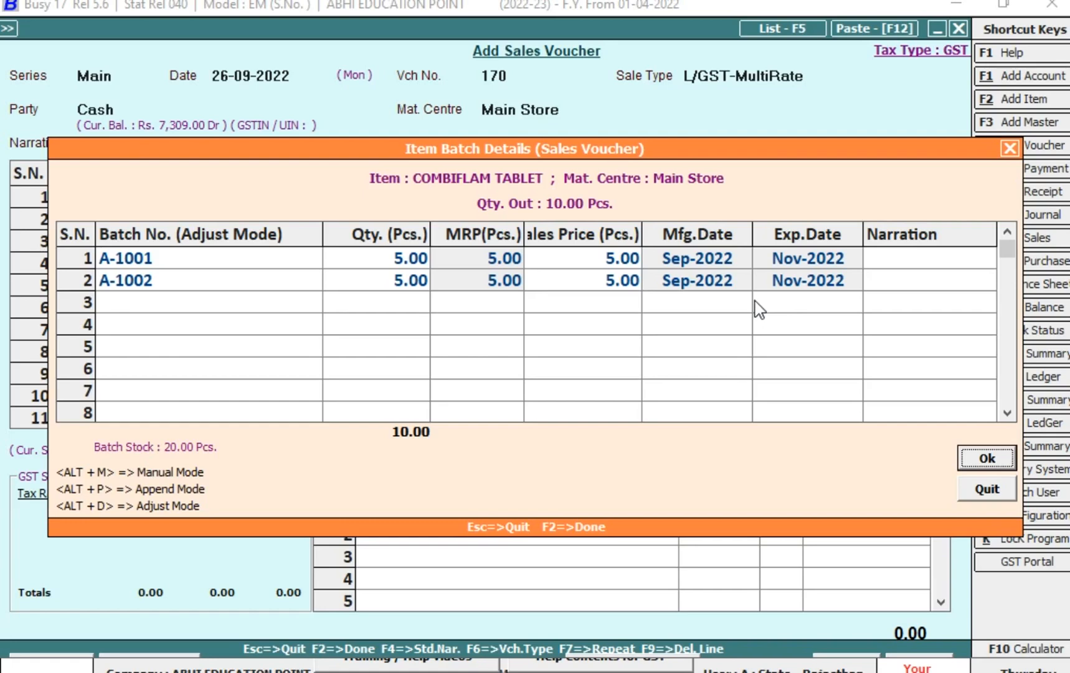
key("Return")
key("Return")
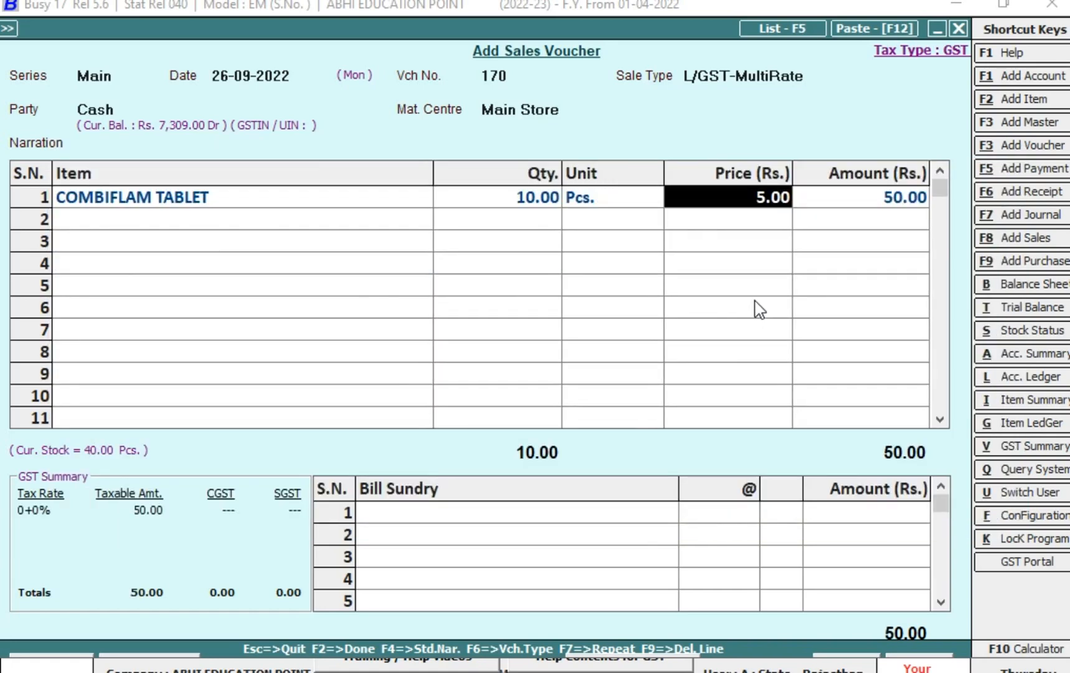
- Add SARDON MEDICINE as the second sales item with quantity 10 Pcs. and proceed to its batch details
key("Return")
key("Return")
type("sa")
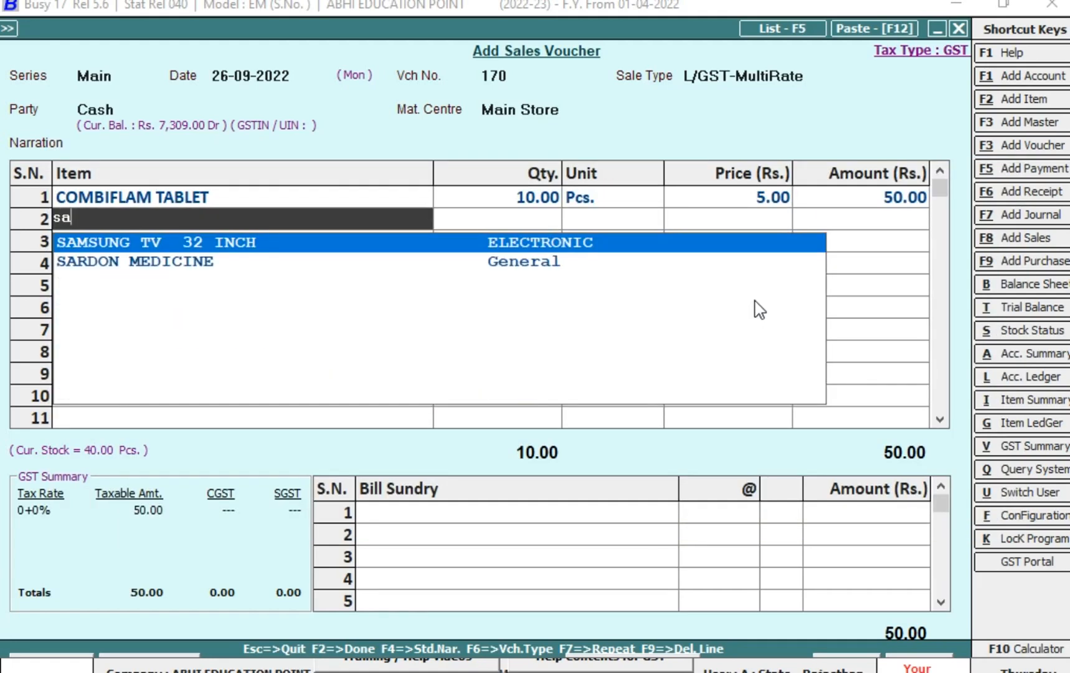
key("Down")
key("Return")
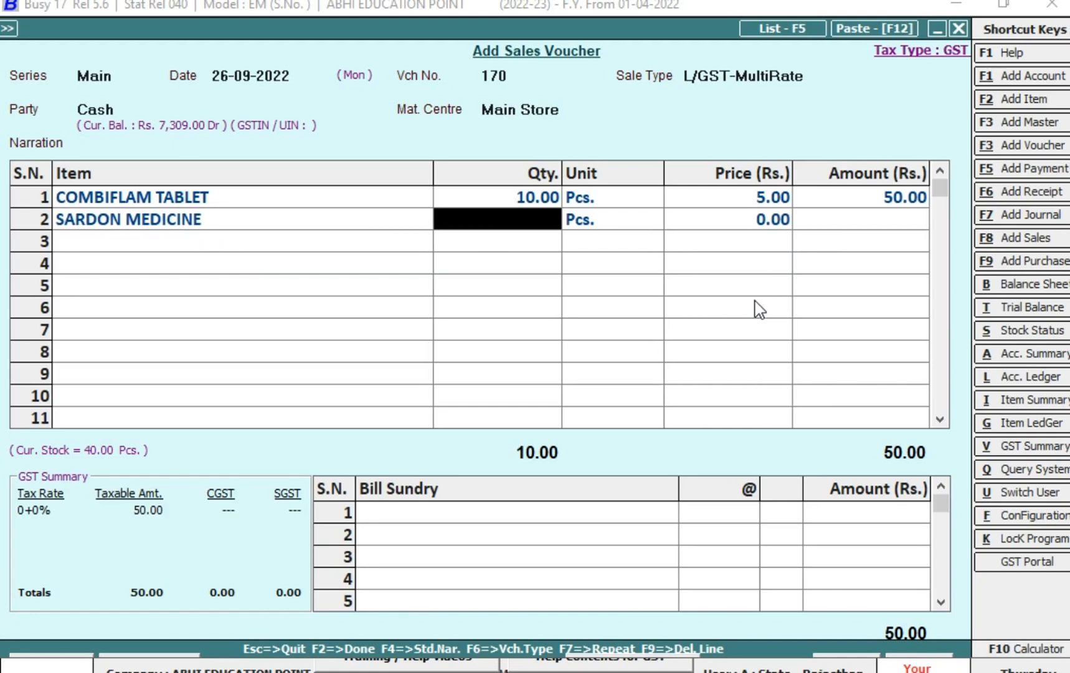
type("10")
key("Return")
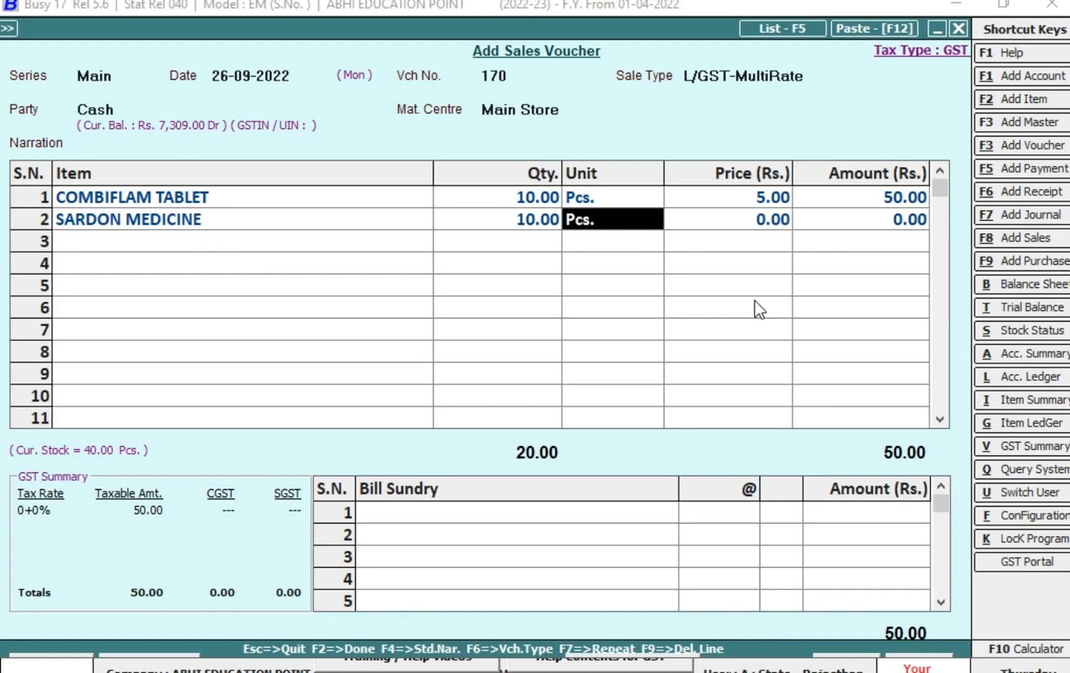
key("Return")
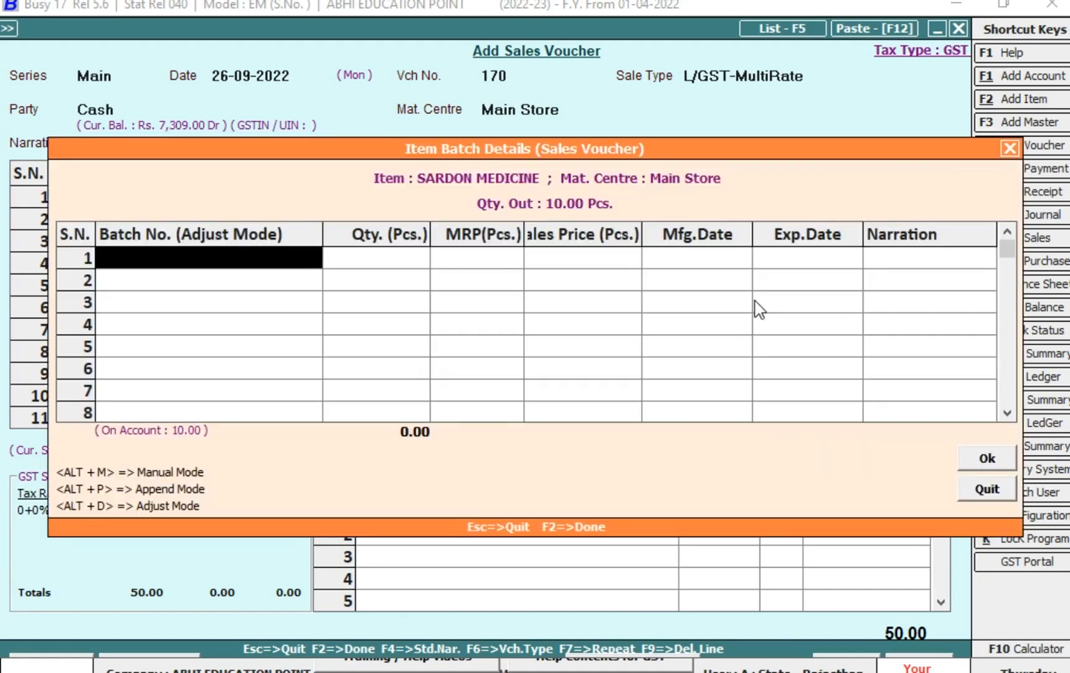
- Take 5 Pcs. of SARDON MEDICINE from batch S-901 and list the batches for the second batch row
key("Return")
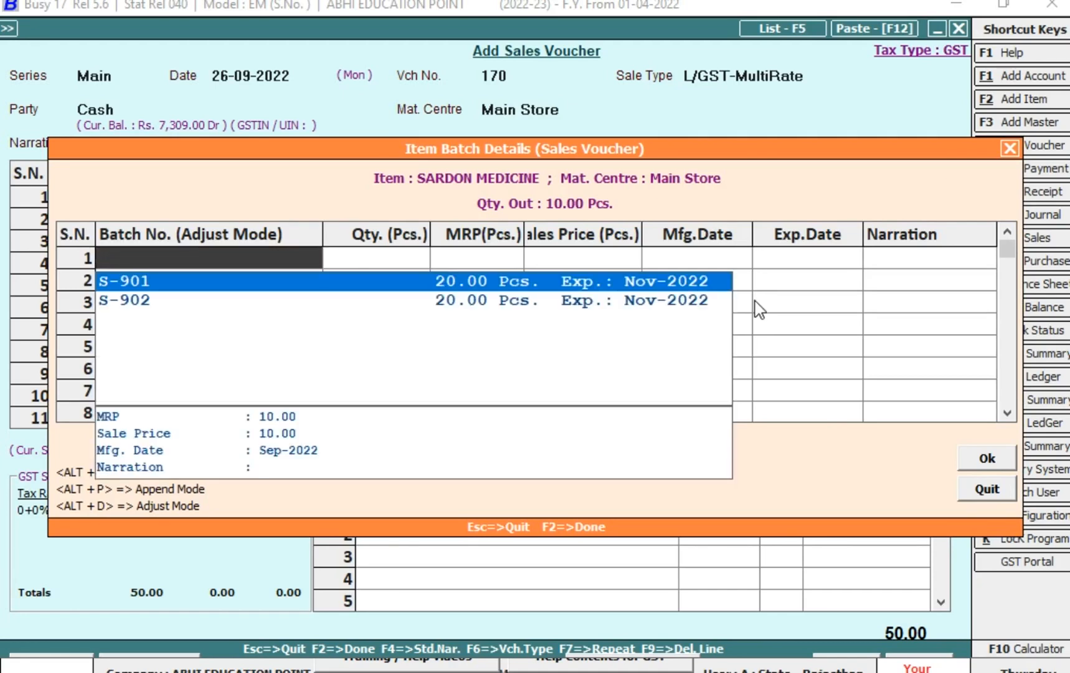
key("Return")
type("5")
key("Return")
key("Return")
key("Return")
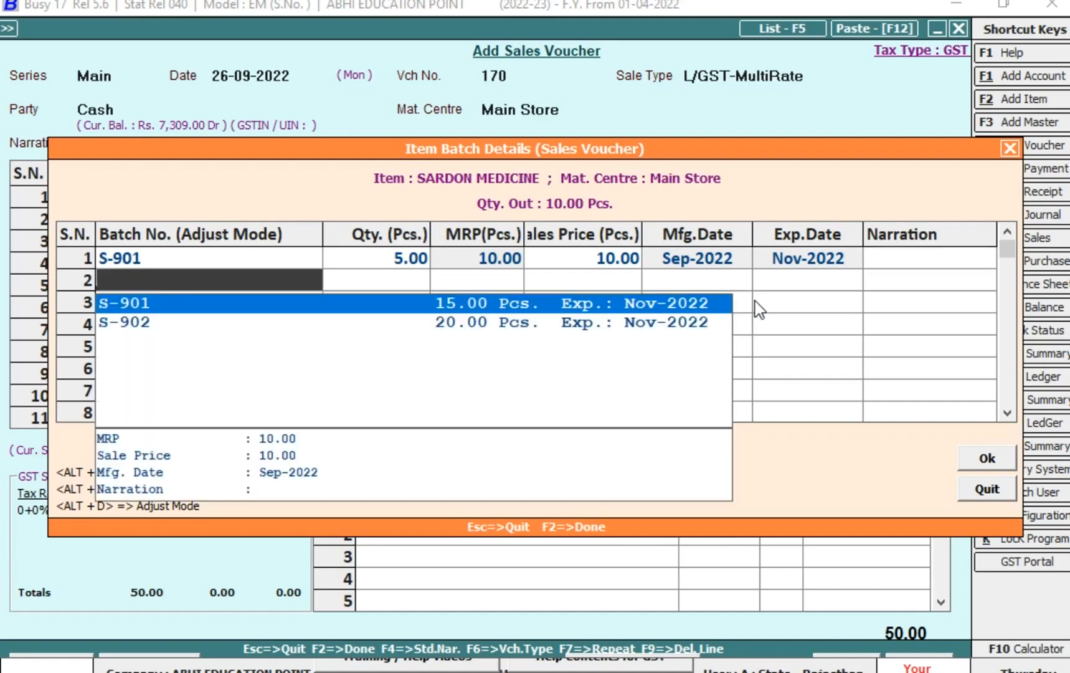
- Assign the remaining 5 Pcs. of SARDON MEDICINE to batch S-902 and accept the batch details at price 10.00
key("Down")
key("Return")
key("Return")
key("Return")
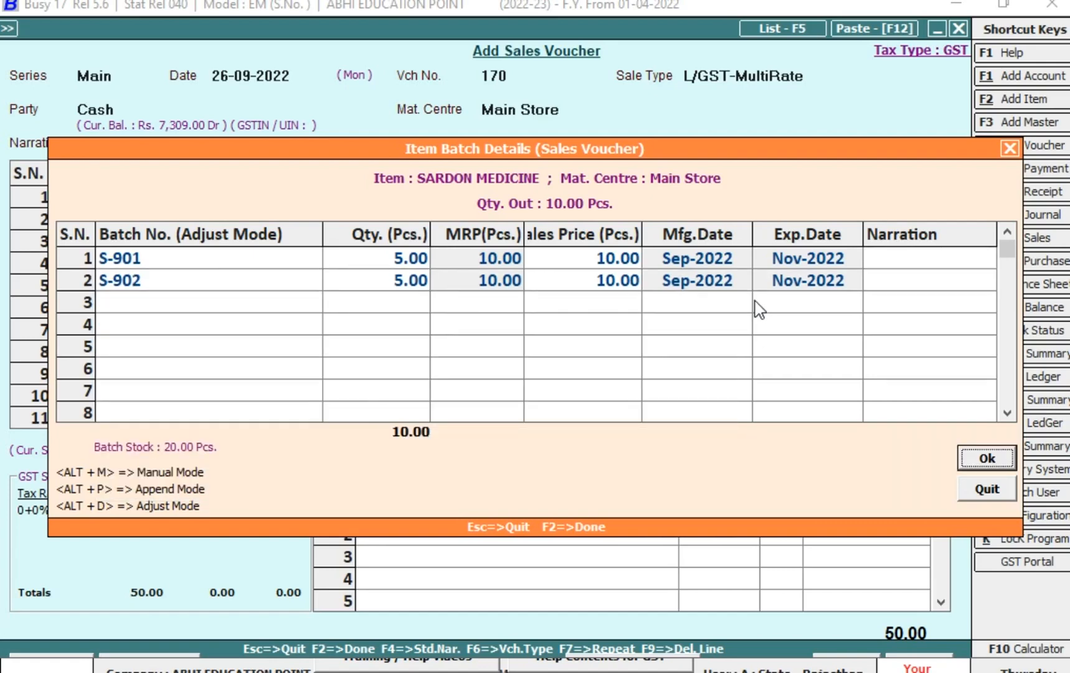
key("Return")
key("Return")
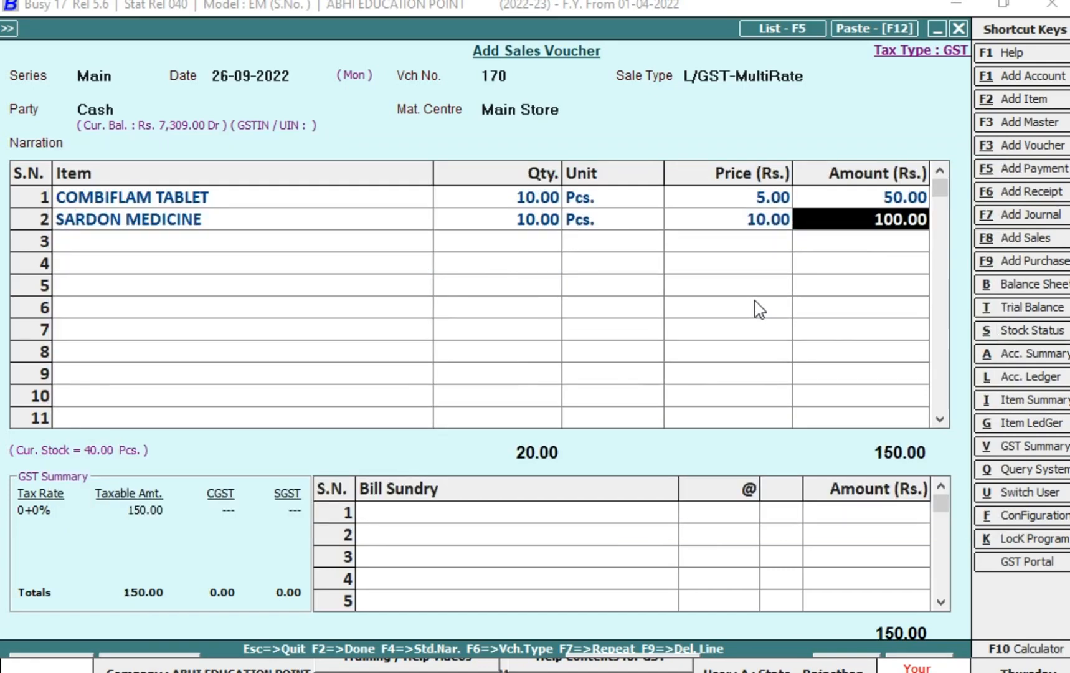
- Finish the item list and apply SGST at 6% and CGST at 6% as bill sundries of the sales voucher
key("Return")
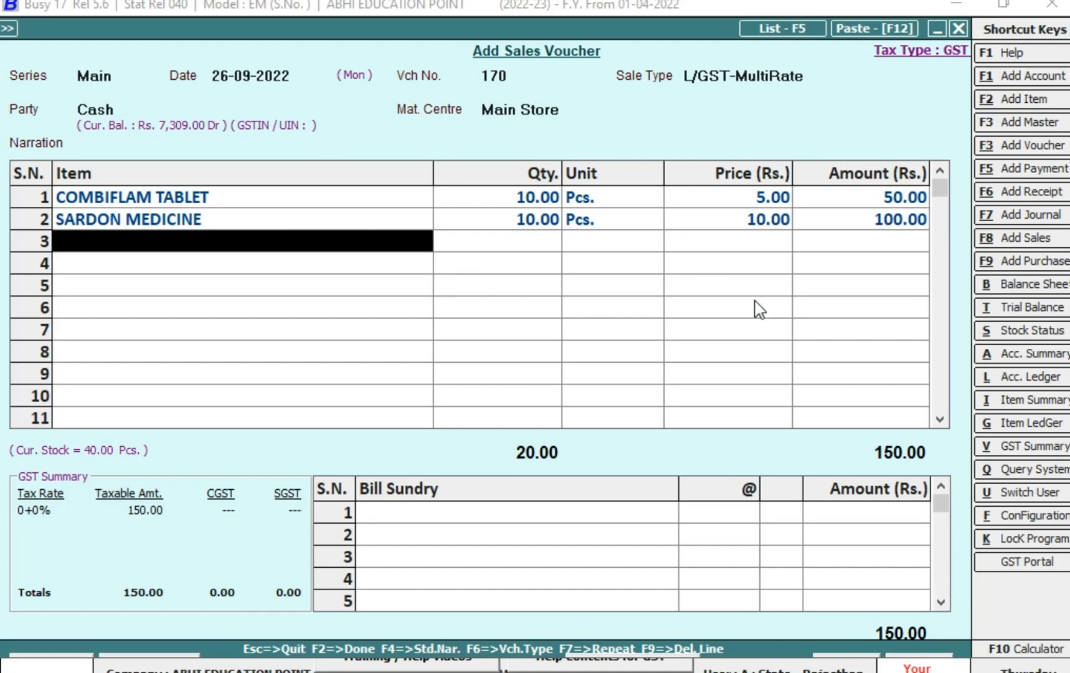
key("Return")
type("s")
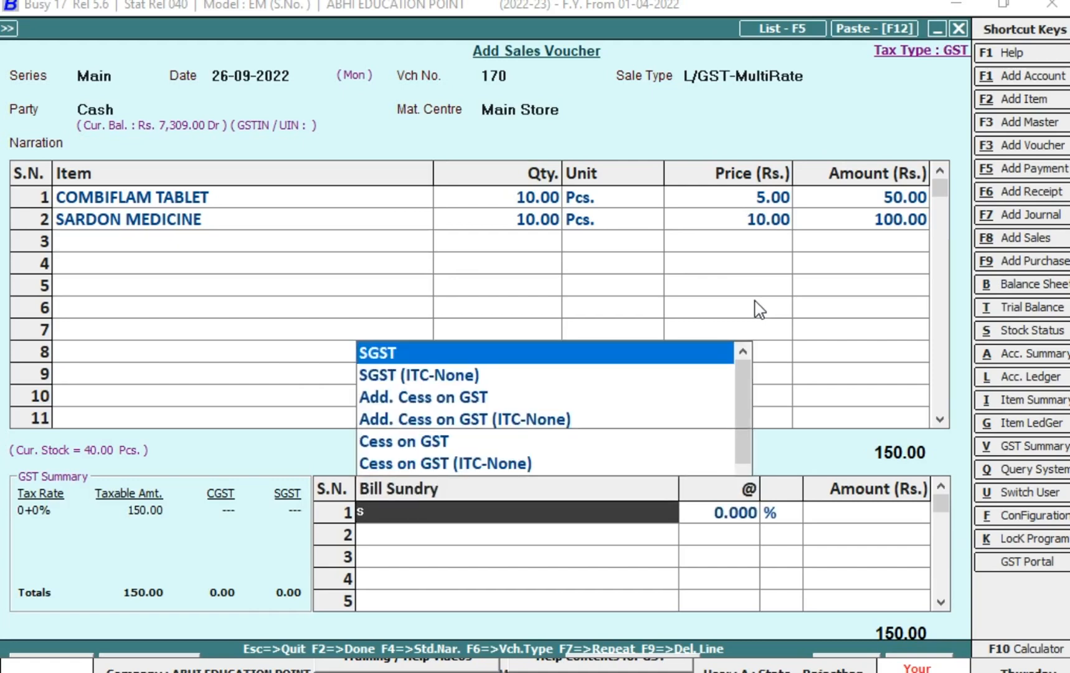
key("Return")
type("6")
key("Return")
key("Return")
type("c")
key("Return")
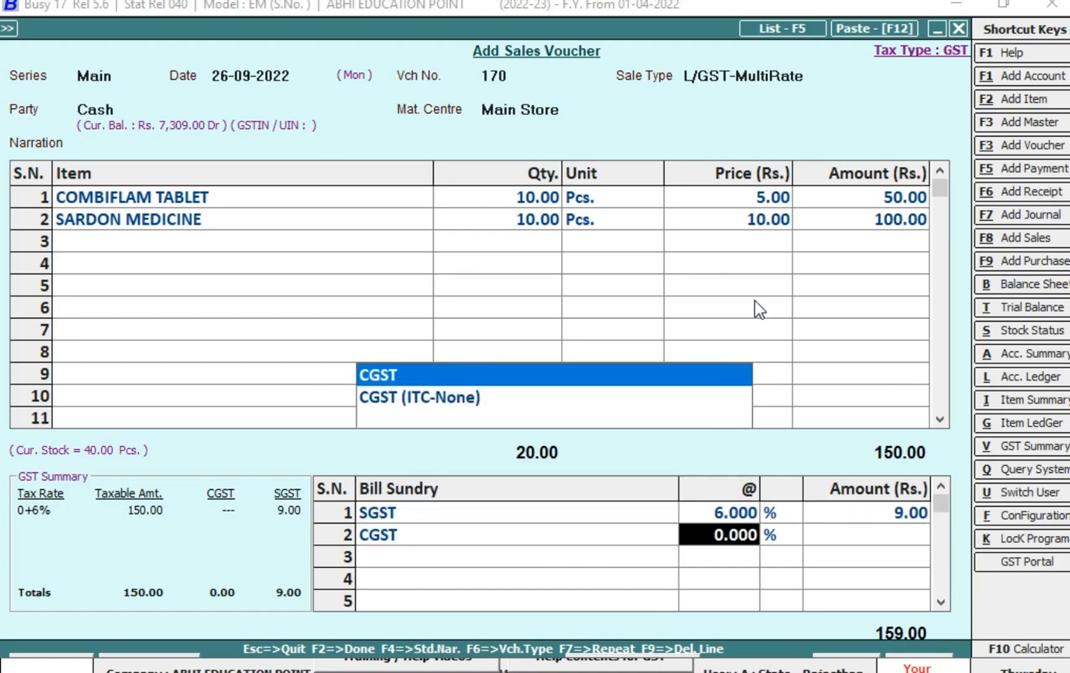
type("6")
key("Return")
key("Return")
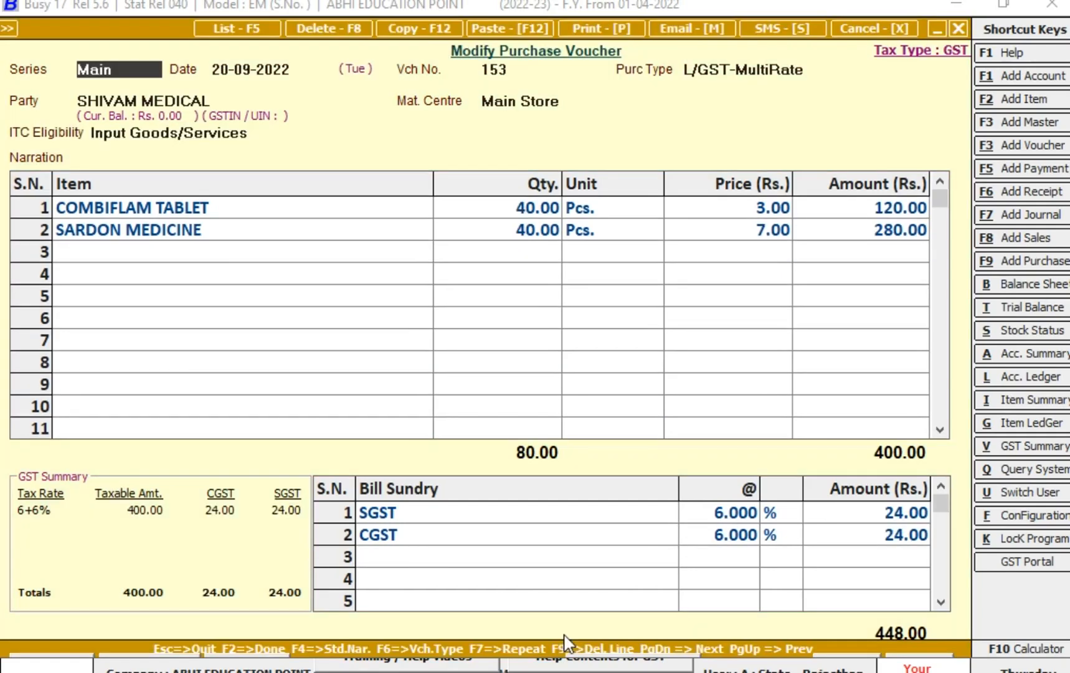
- Save purchase voucher 153 of SHIVAM MEDICAL with its GST reporting details kept, and leave the party's account ledger
left_click(574, 563)
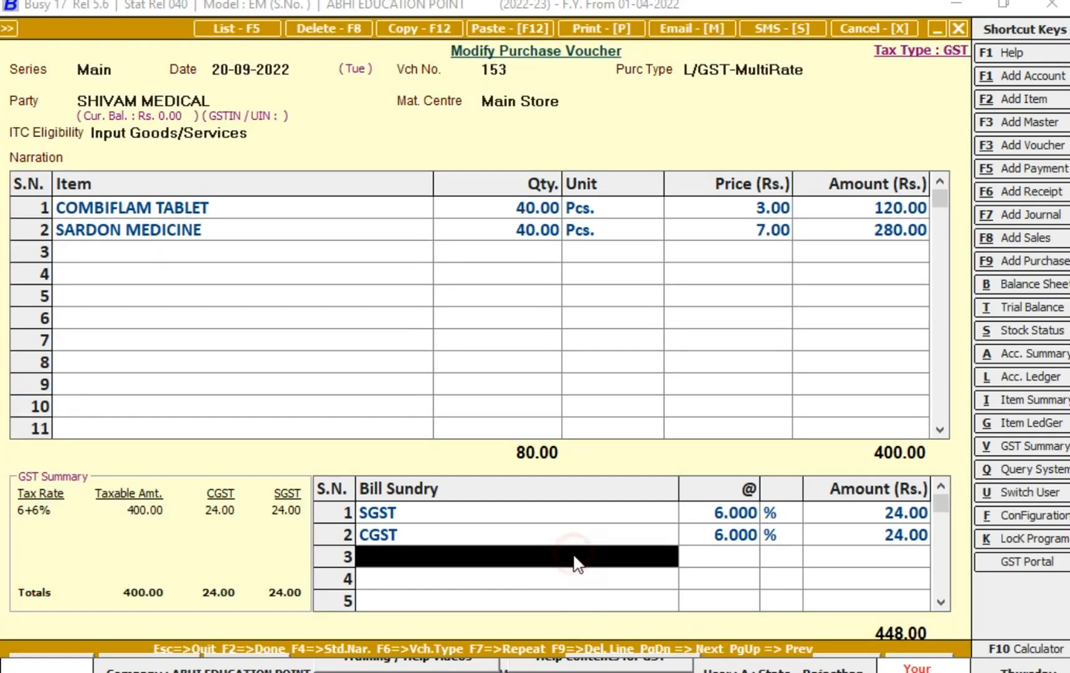
key("Return")
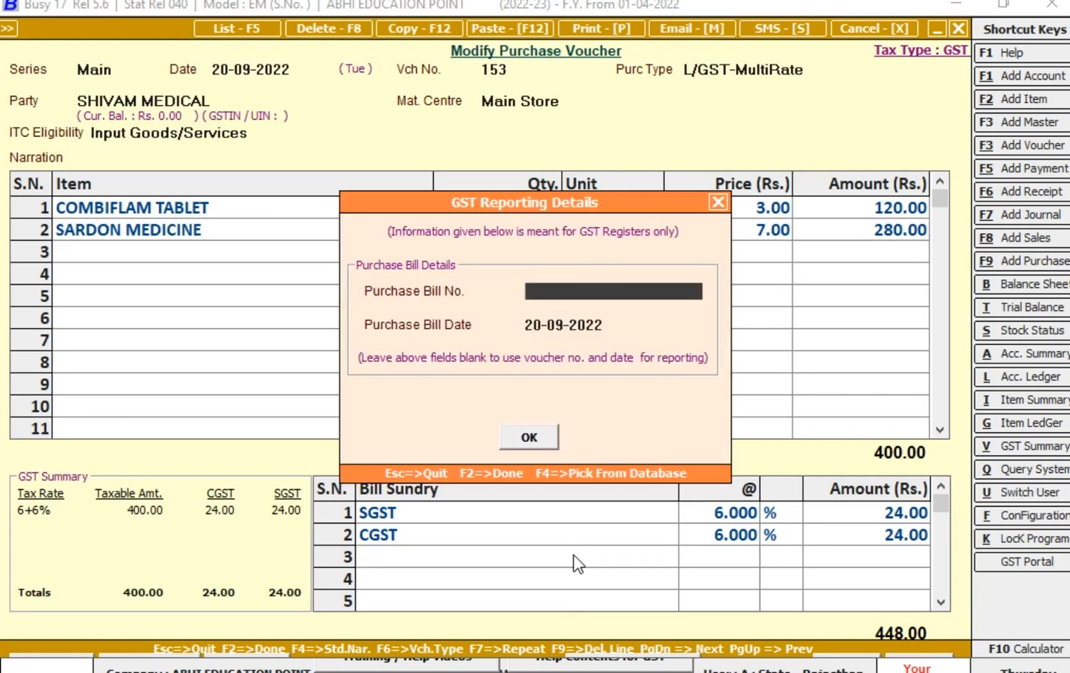
key("Return")
key("F2")
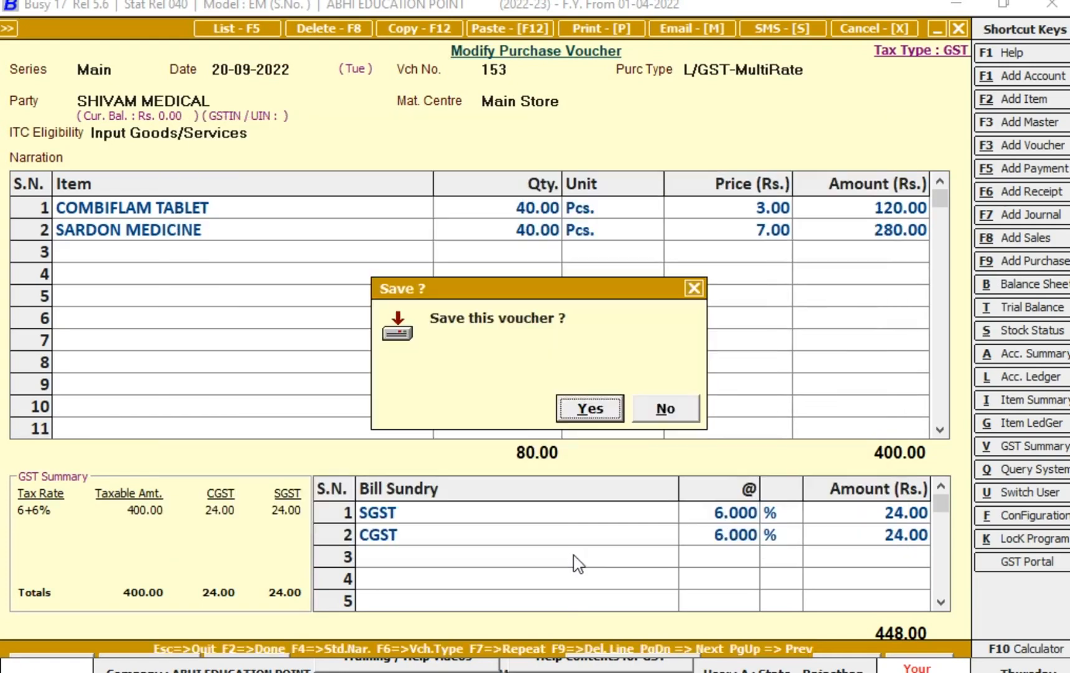
key("Return")
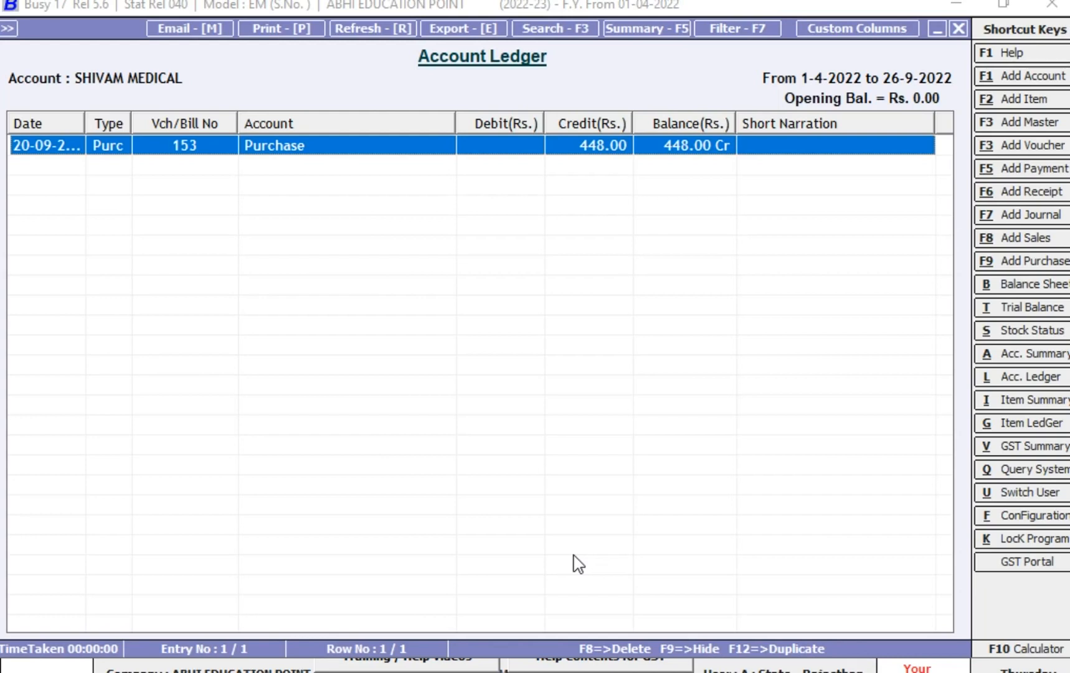
key("Escape")
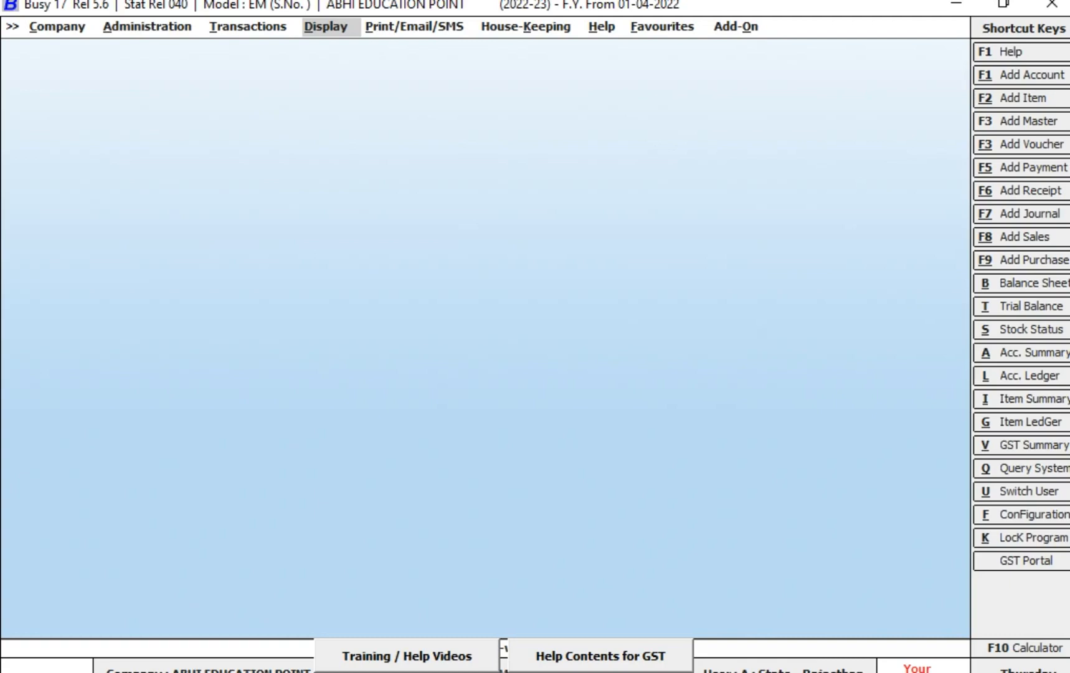
- Start the Batch-wise Stock report from the batch-wise display reports
key("Left")
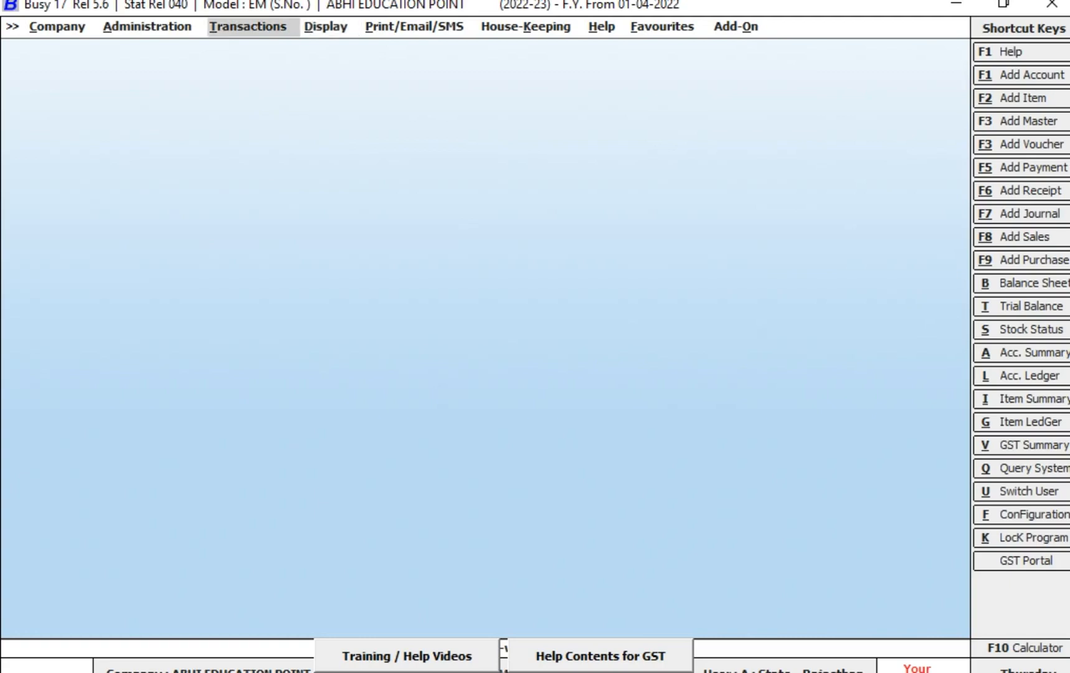
key("Right")
key("Return")
key("Up")
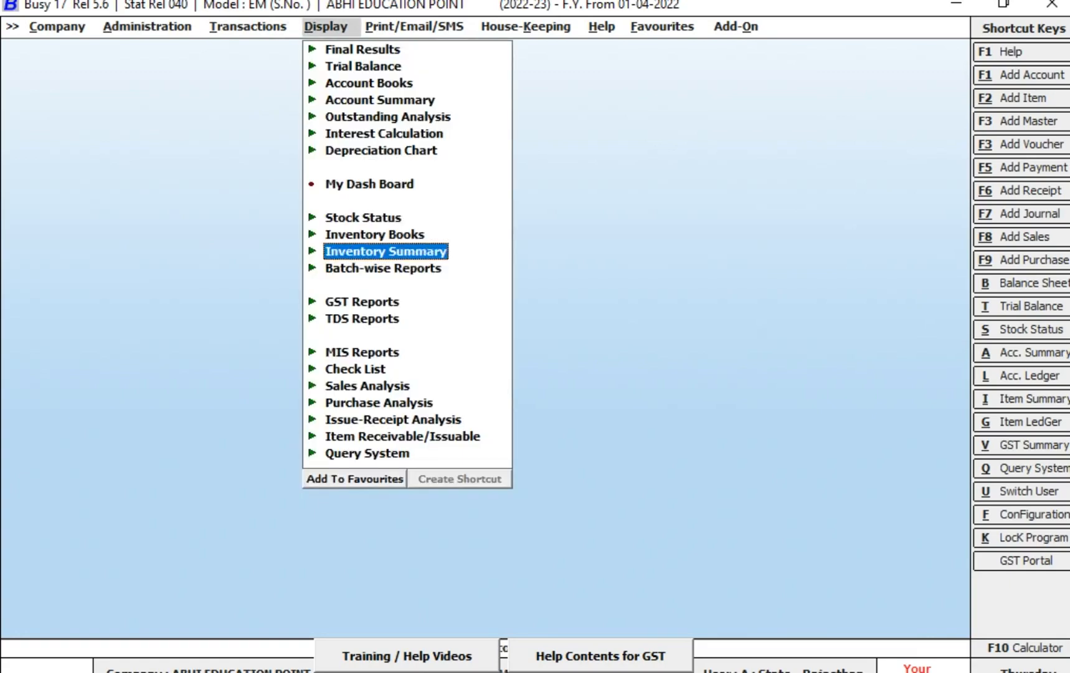
key("Up")
key("Down")
key("Down")
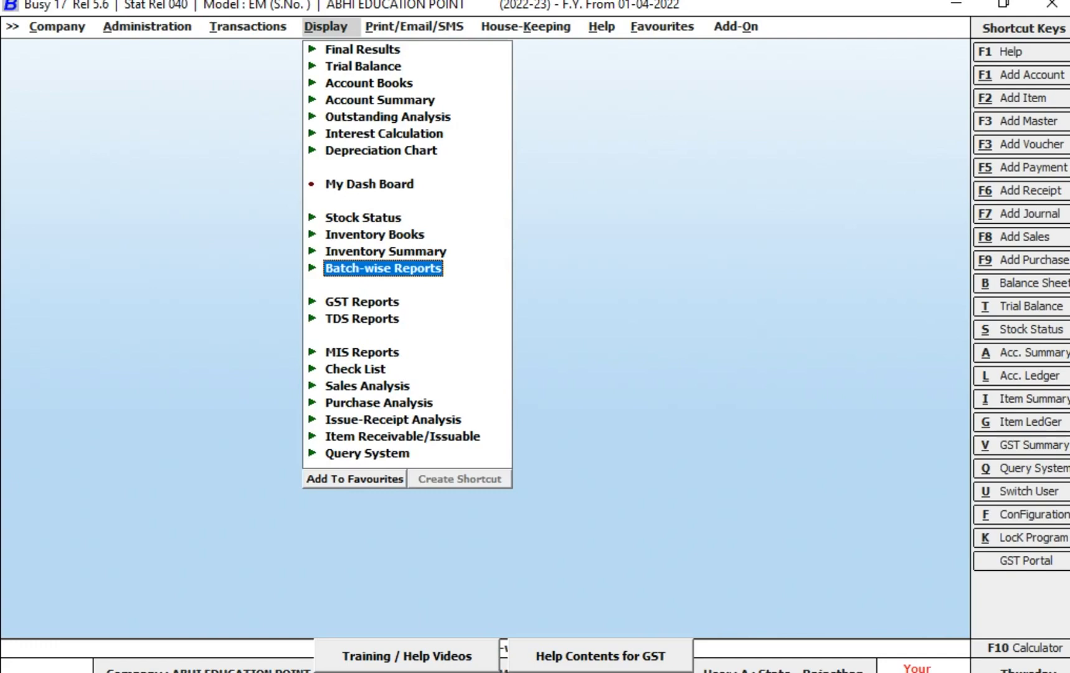
key("Return")
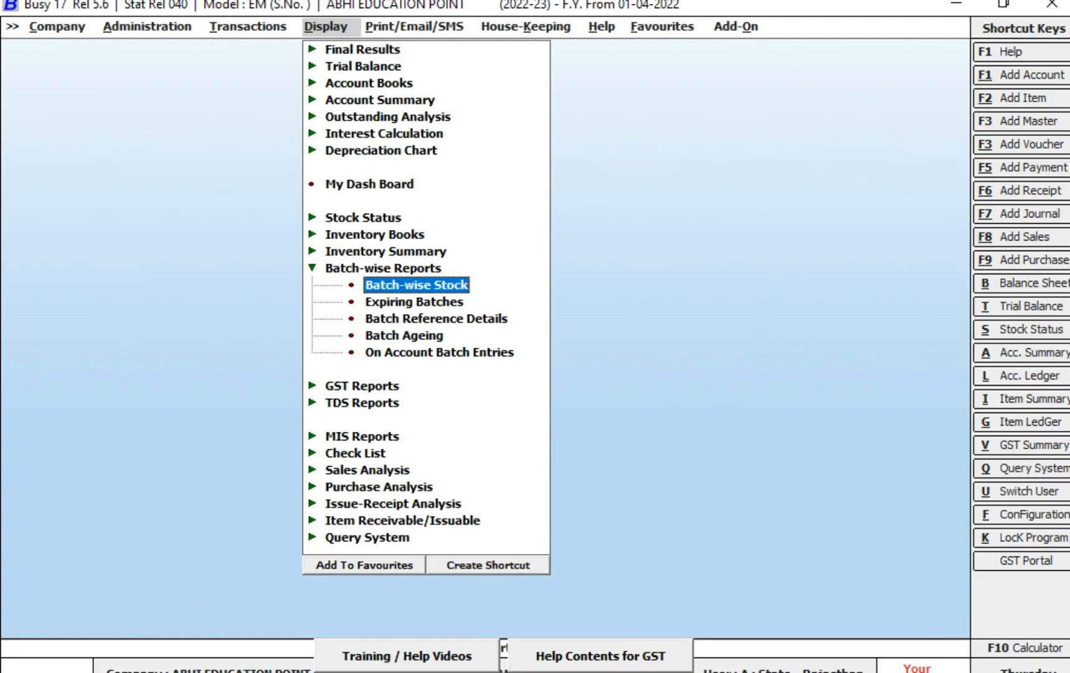
key("Return")
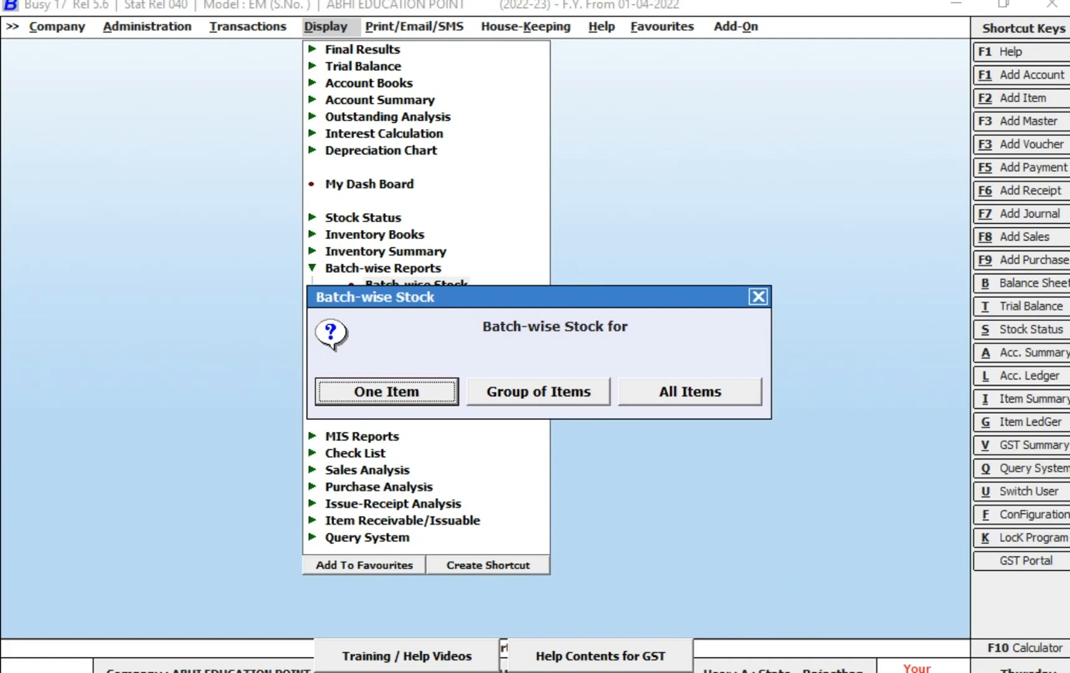
- Go through the report scopes One Item, Group of Items and All Items, and choose One Item for Batch-wise Stock
key("Right")
key("Left")
key("Right")
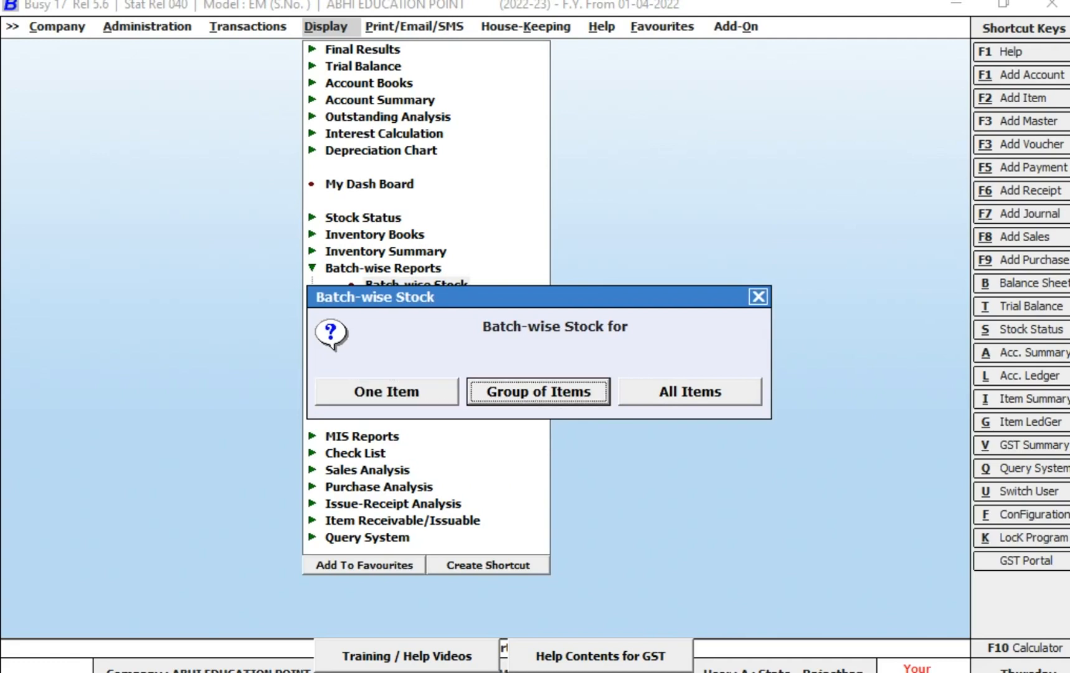
key("Right")
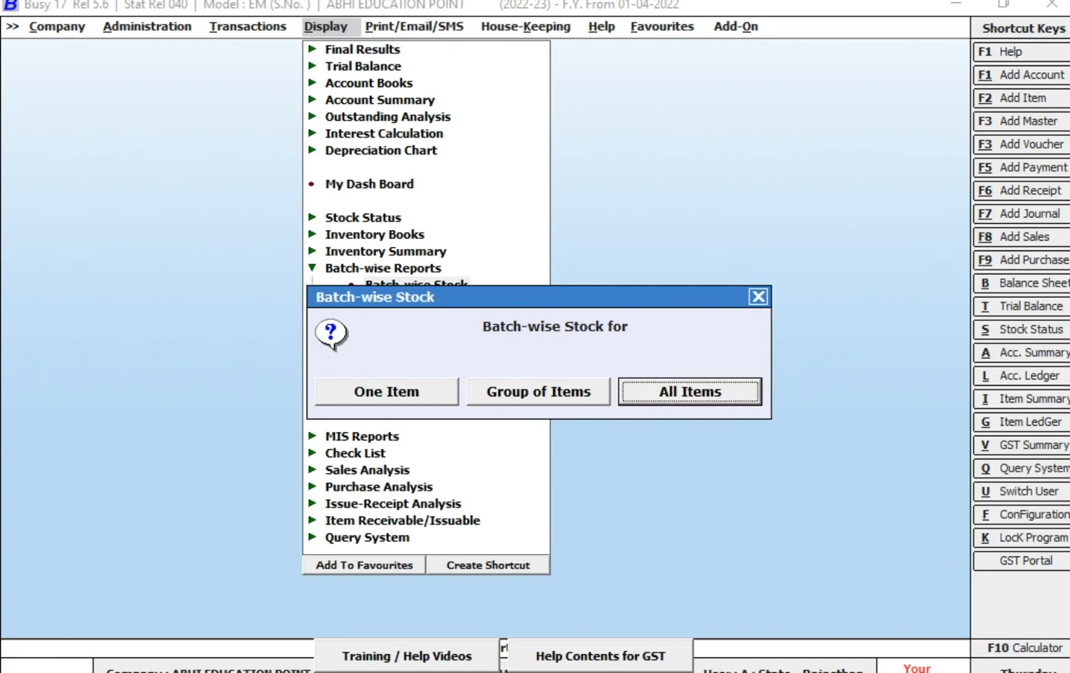
key("Left")
key("Left")
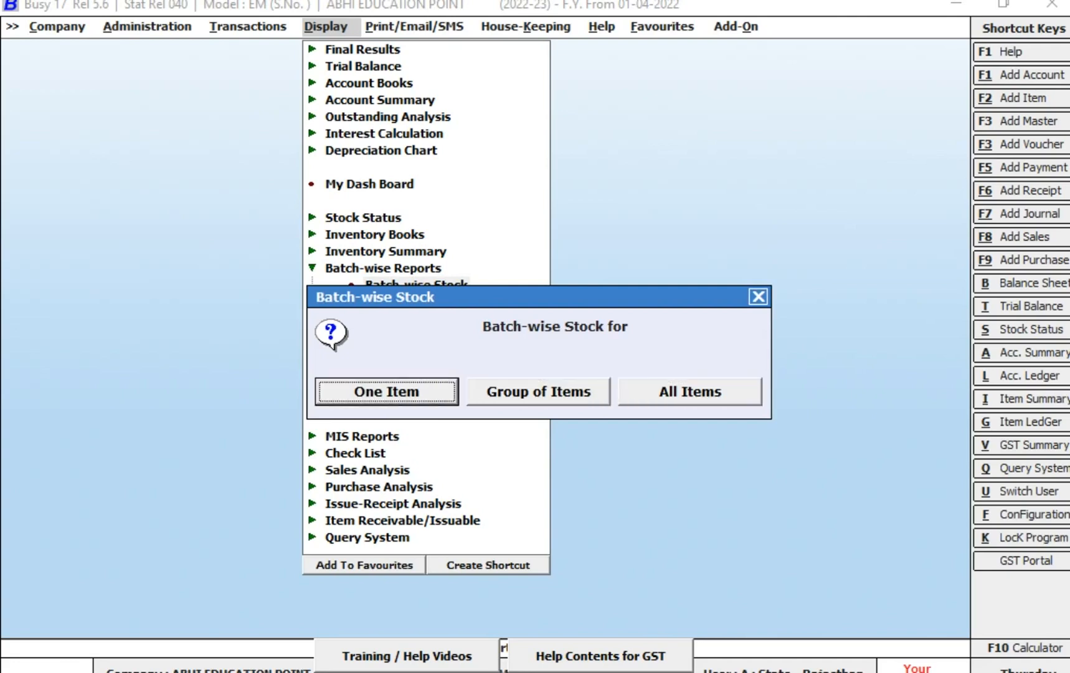
key("Escape")
key("Return")
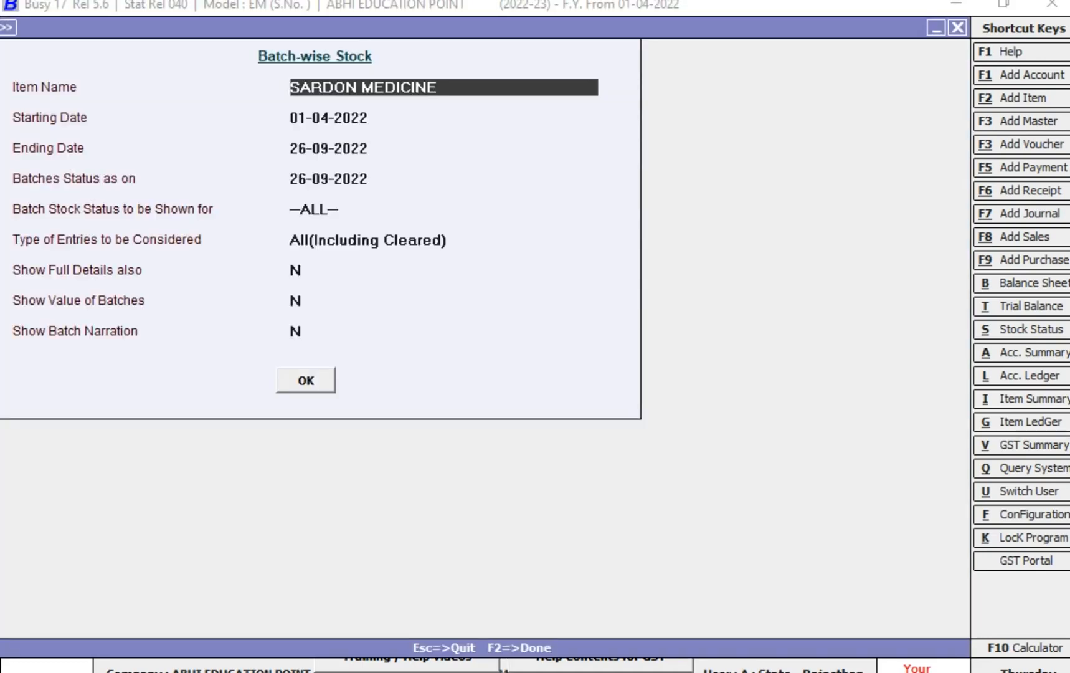
- Generate the Batch-wise Stock report for SARDON MEDICINE from 01-04-2022 with the ending date set to 30-09-2022, keeping the other options at their defaults
key("Return")
key("Return")
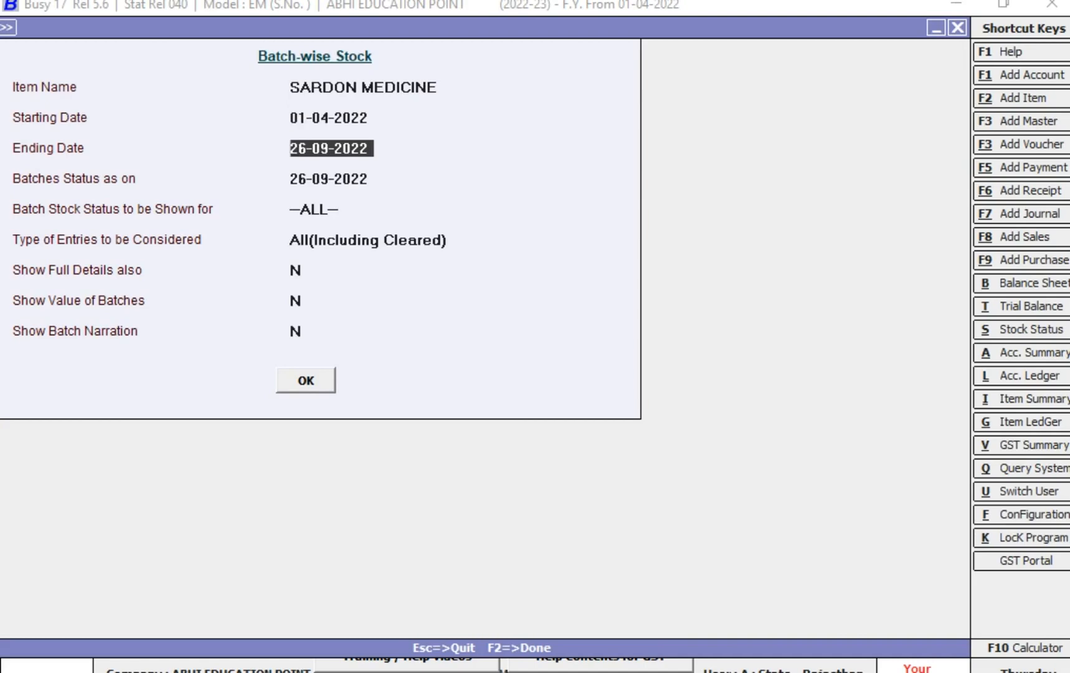
type("30-09-2022")
key("Return")
key("Return")
key("Return")
key("Return")
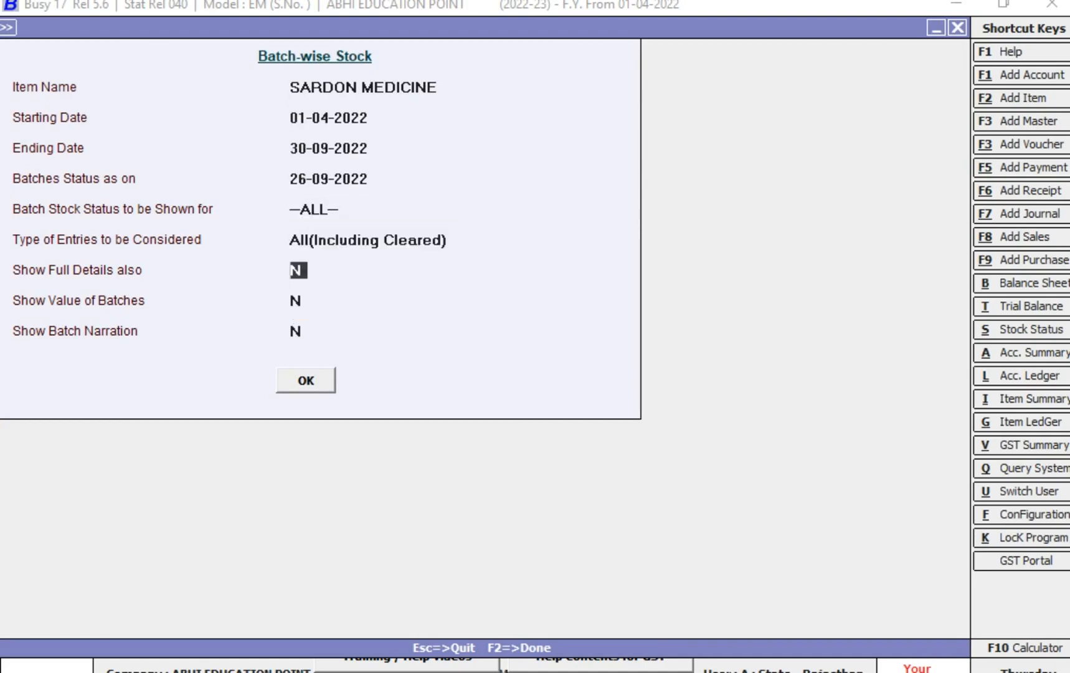
key("Return")
key("Return")
key("Return")
key("Return")
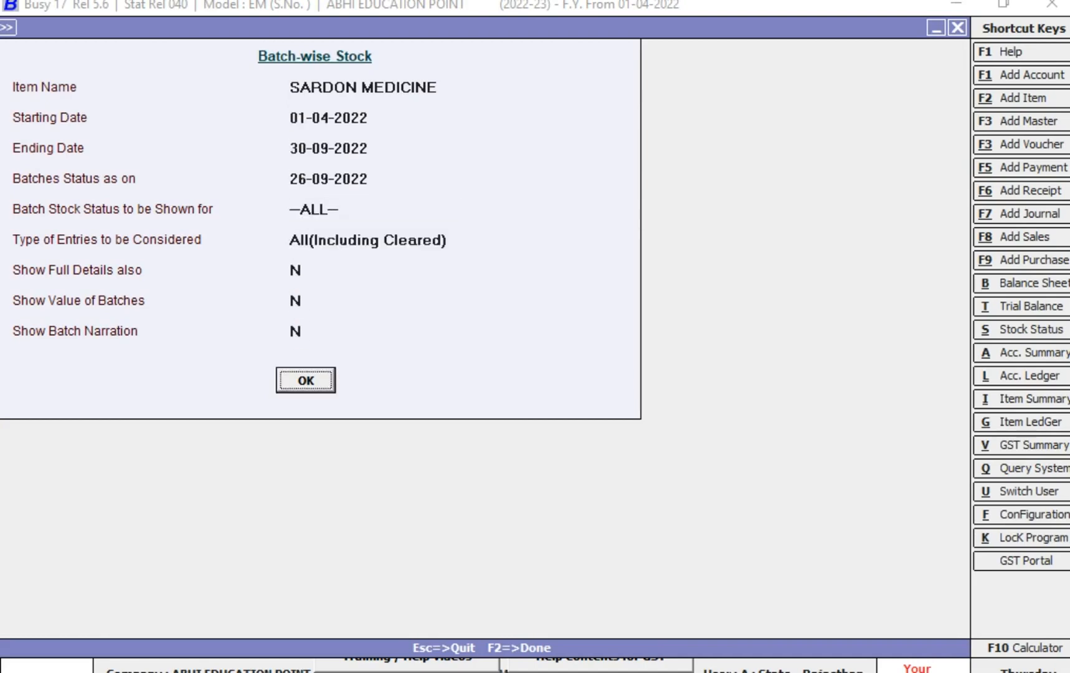
- Review the SARDON MEDICINE batch list and examine the purchase and sale entries in the batch details of S-901
key("Down")
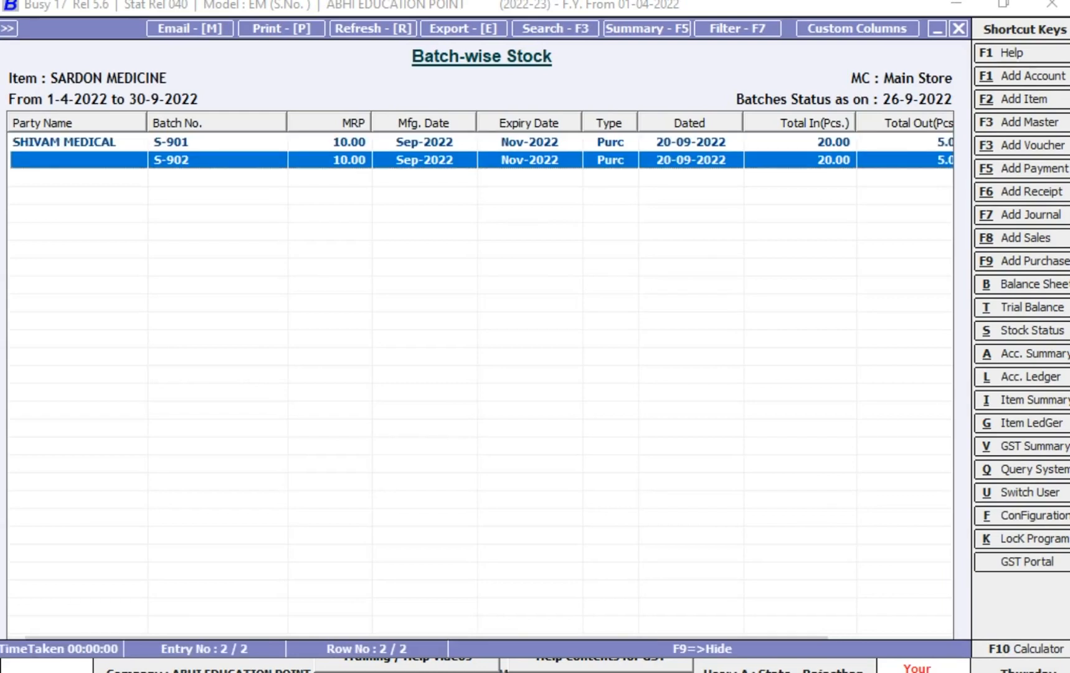
key("Up")
key("Down")
key("Up")
key("Down")
key("Up")
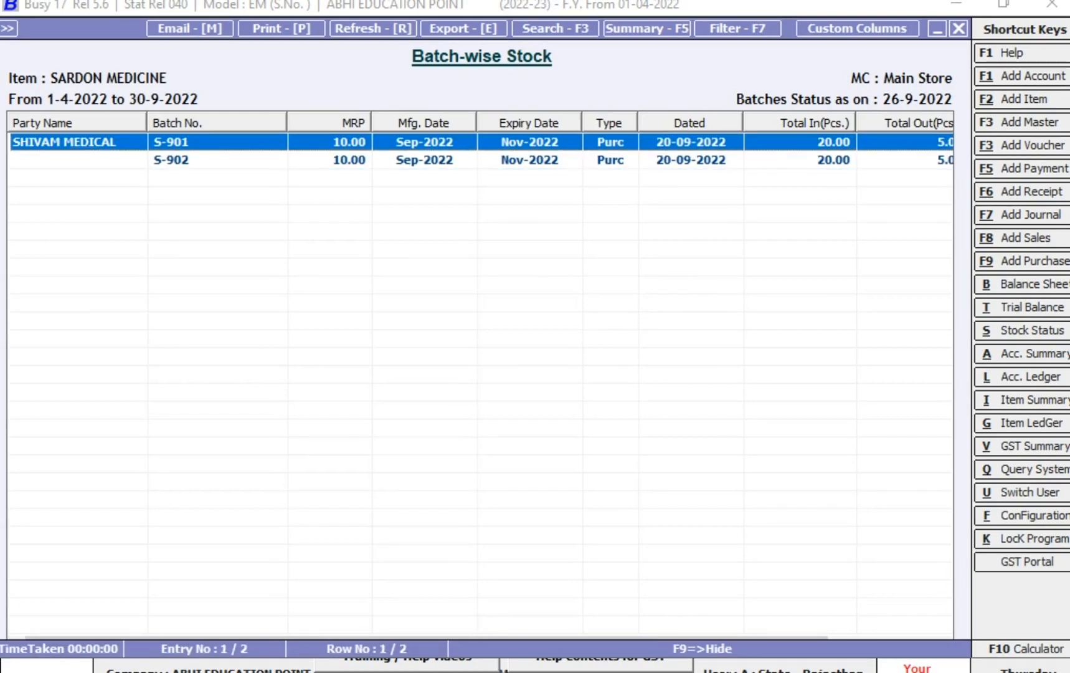
key("Return")
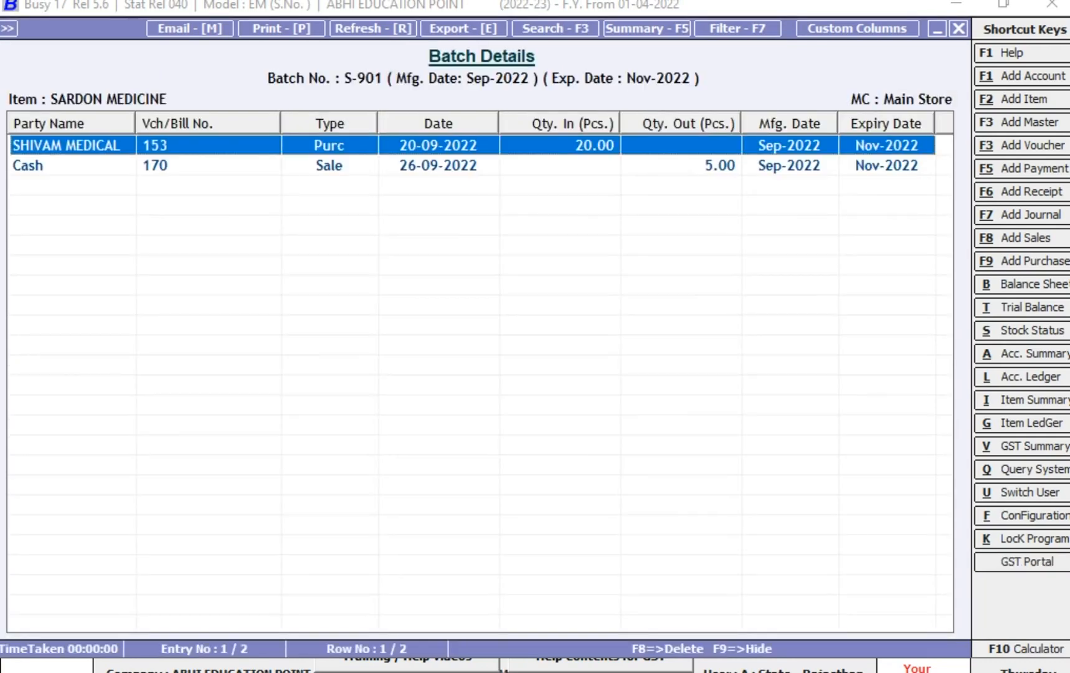
key("Down")
key("Up")
left_click(248, 166)
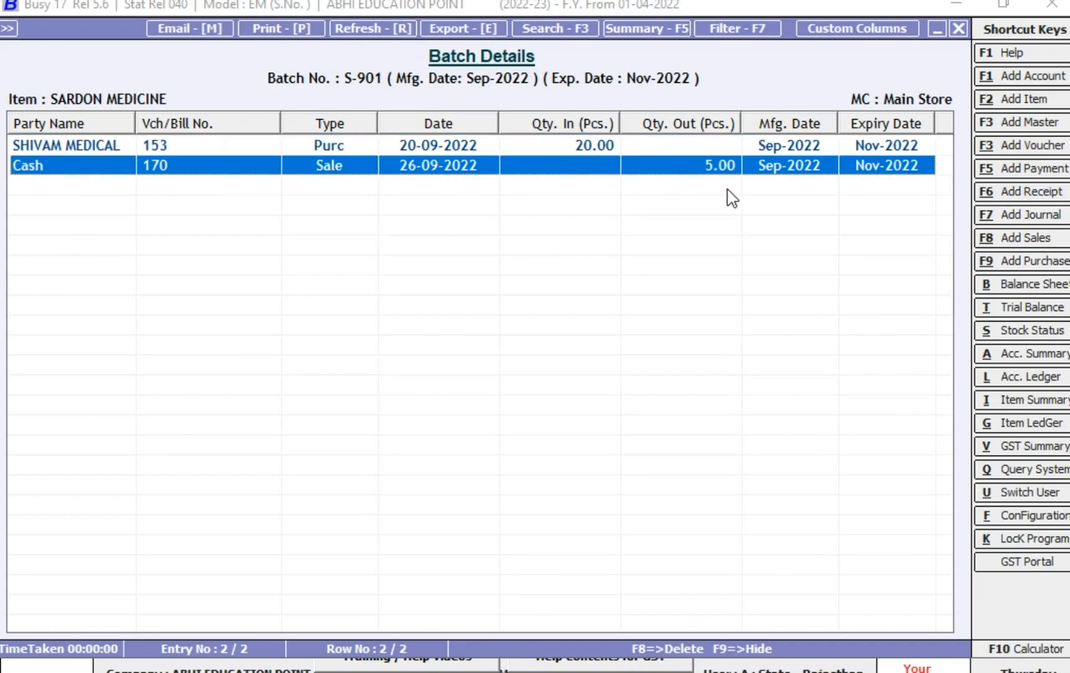
key("Escape")
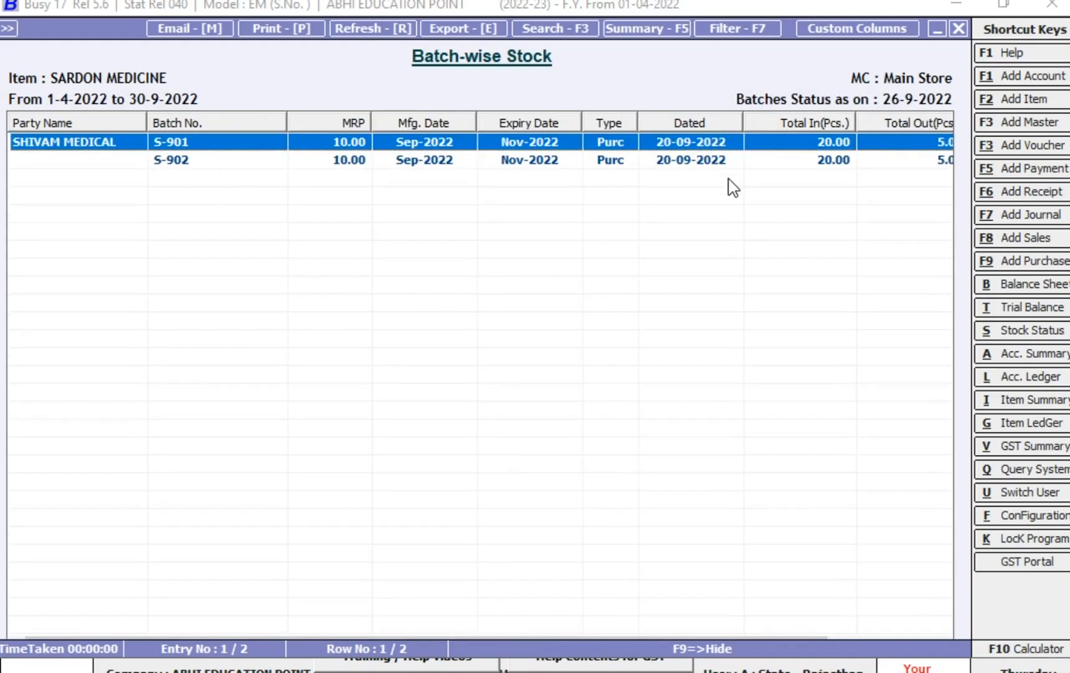
- Examine the purchase and sale quantities in the batch details of S-902, and return to the report options
key("Down")
key("Return")
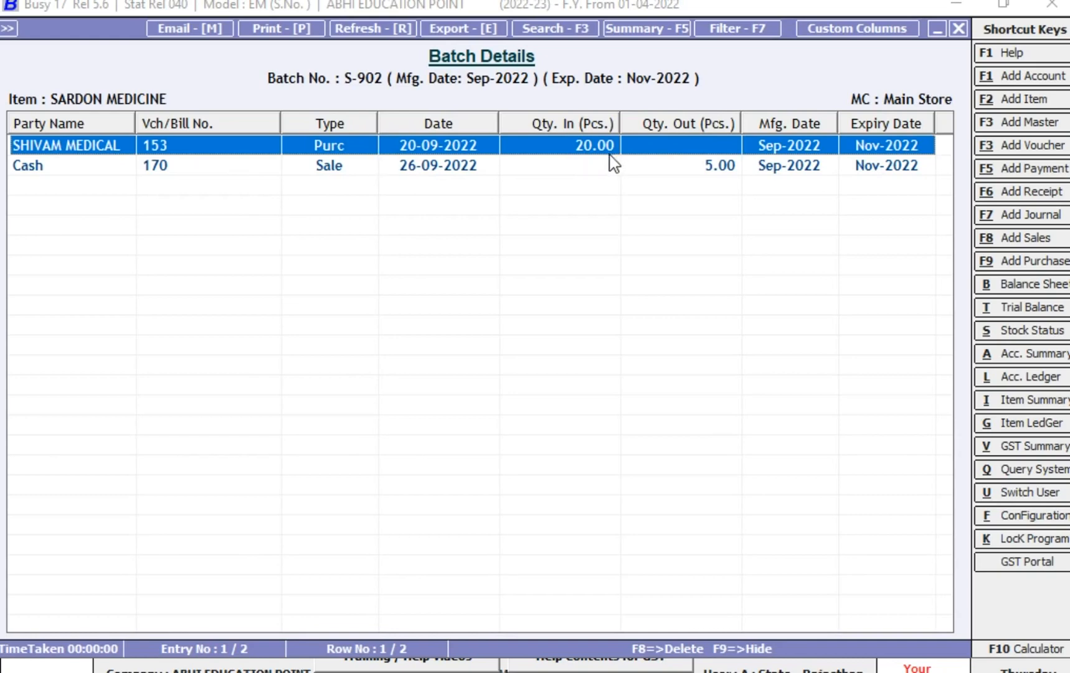
left_click(720, 175)
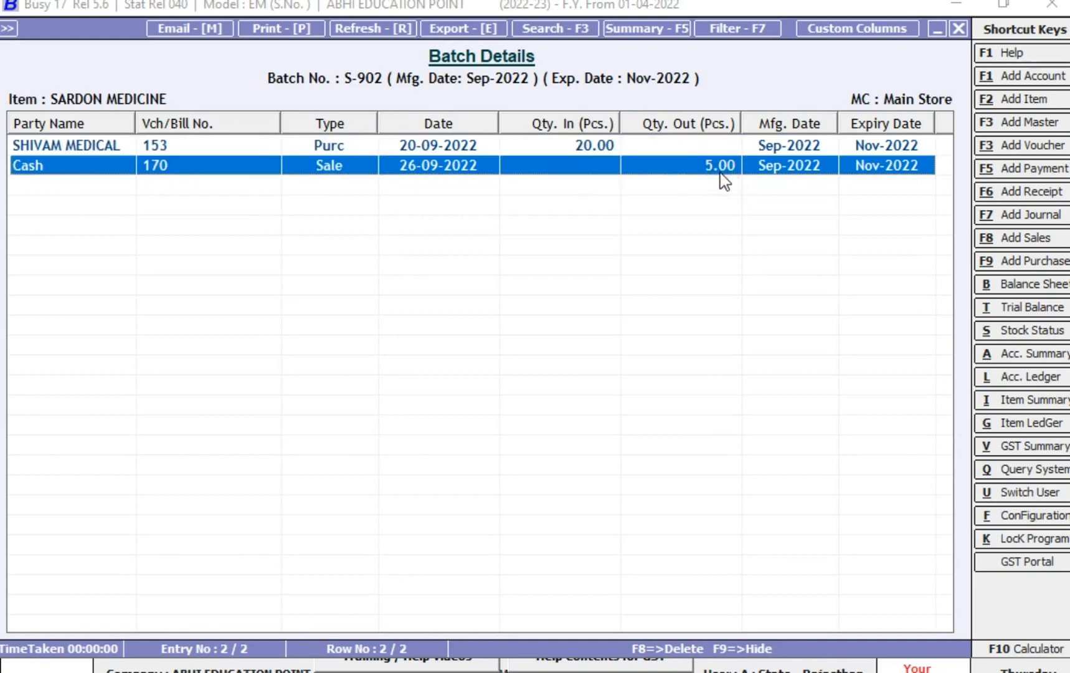
key("Escape")
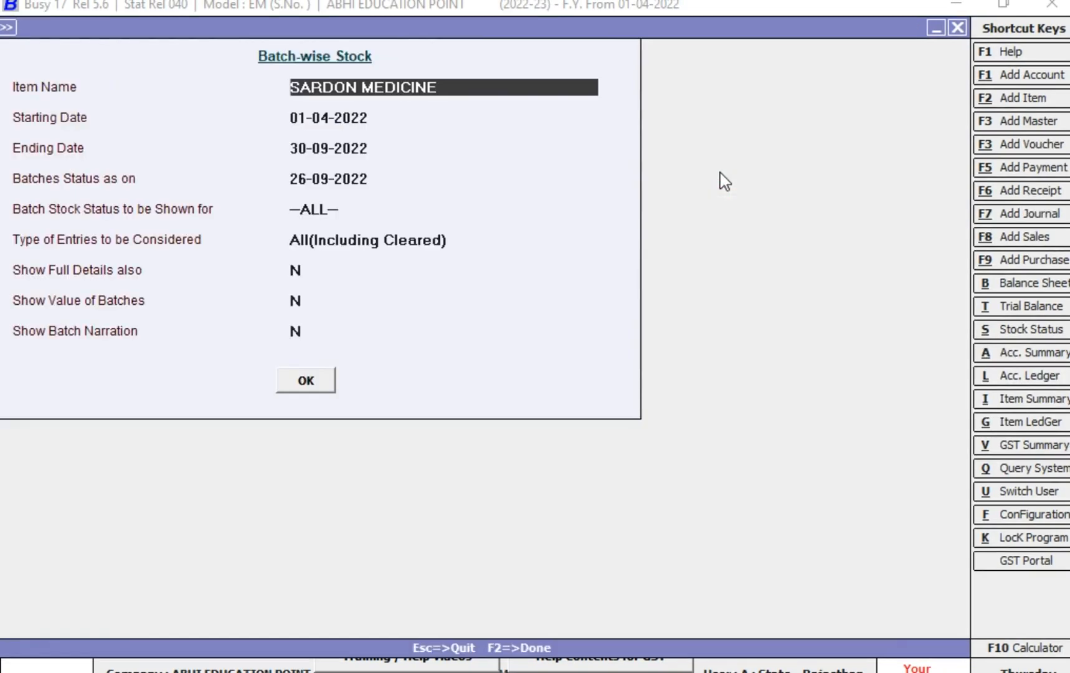
- Generate the Batch-wise Stock report for COMBIFLAM TABLET with the same dates and options
type("com")
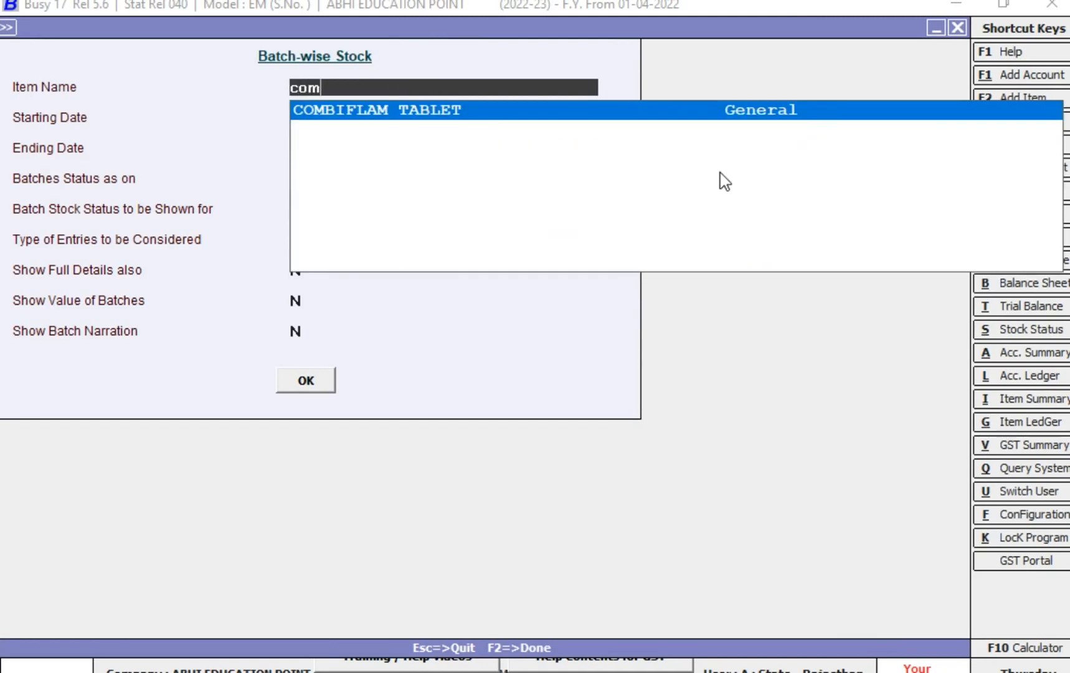
key("Return")
key("Return")
key("Return")
key("Return")
key("Return")
key("Return")
key("Return")
key("Return")
key("Return")
key("Return")
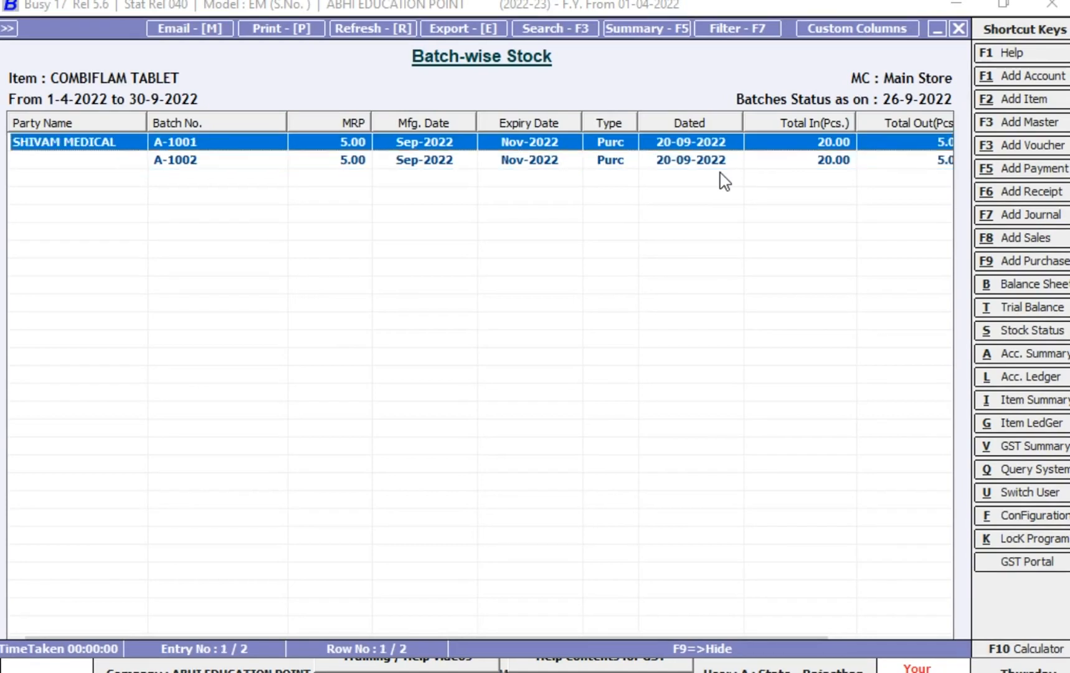
- Examine the purchase and sale entries in the batch details of A-1001, and return to the batch list
key("Return")
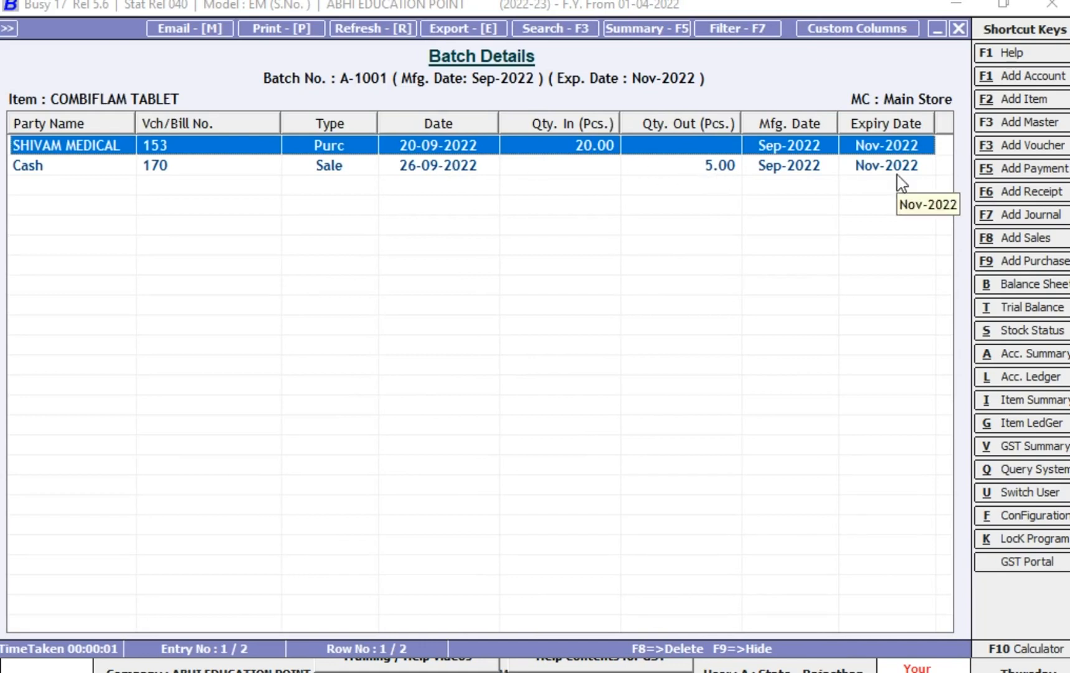
key("Down")
key("Escape")
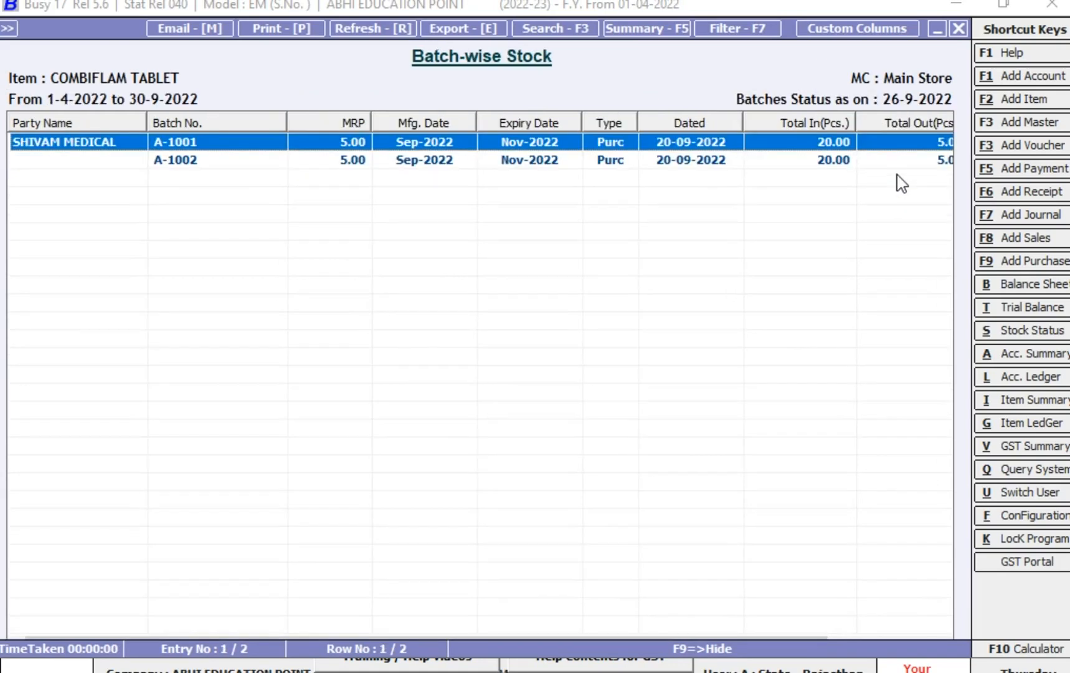
- Examine the purchase and sale entries in the batch details of A-1002, and leave the Batch-wise Stock report
key("Down")
key("Return")
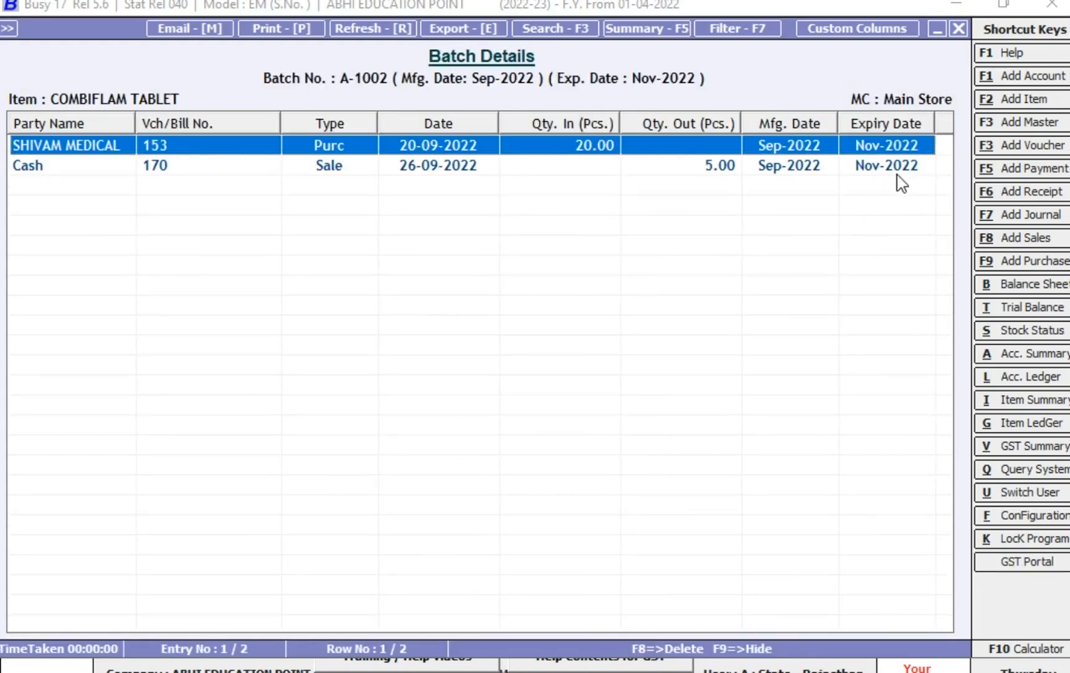
key("Down")
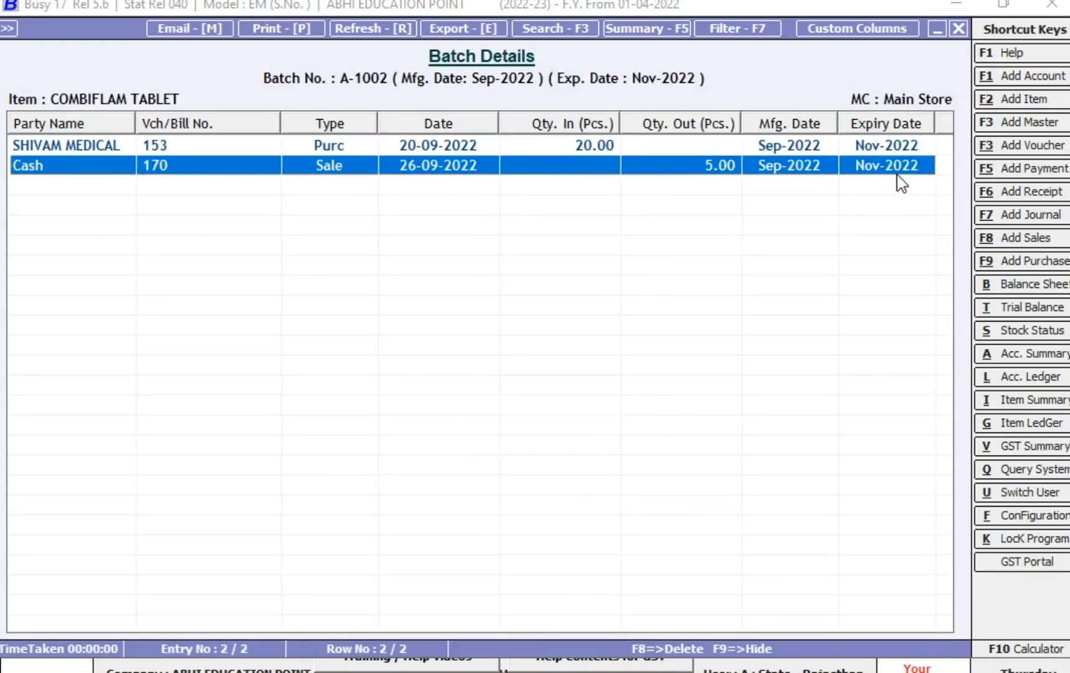
key("Up")
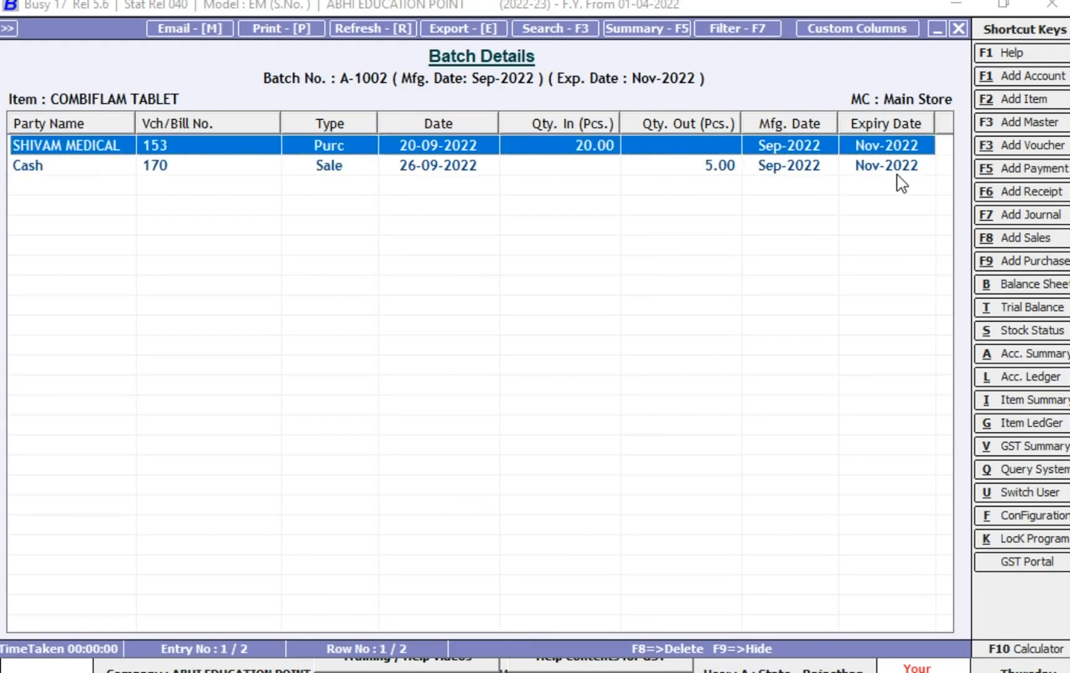
key("Down")
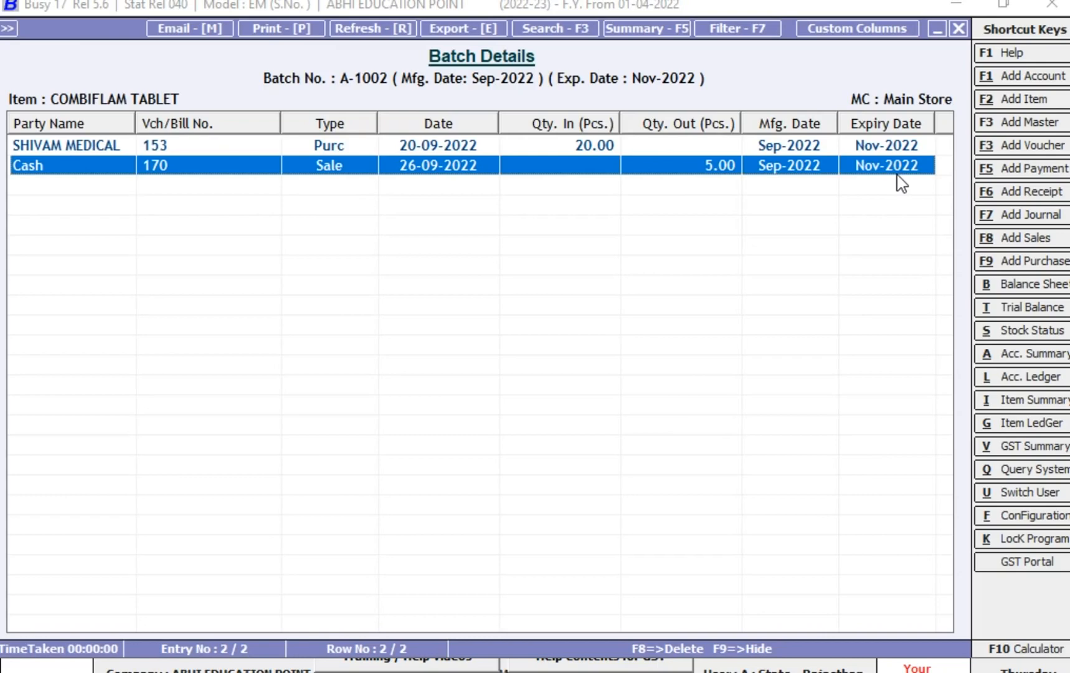
key("Escape")
key("Escape")
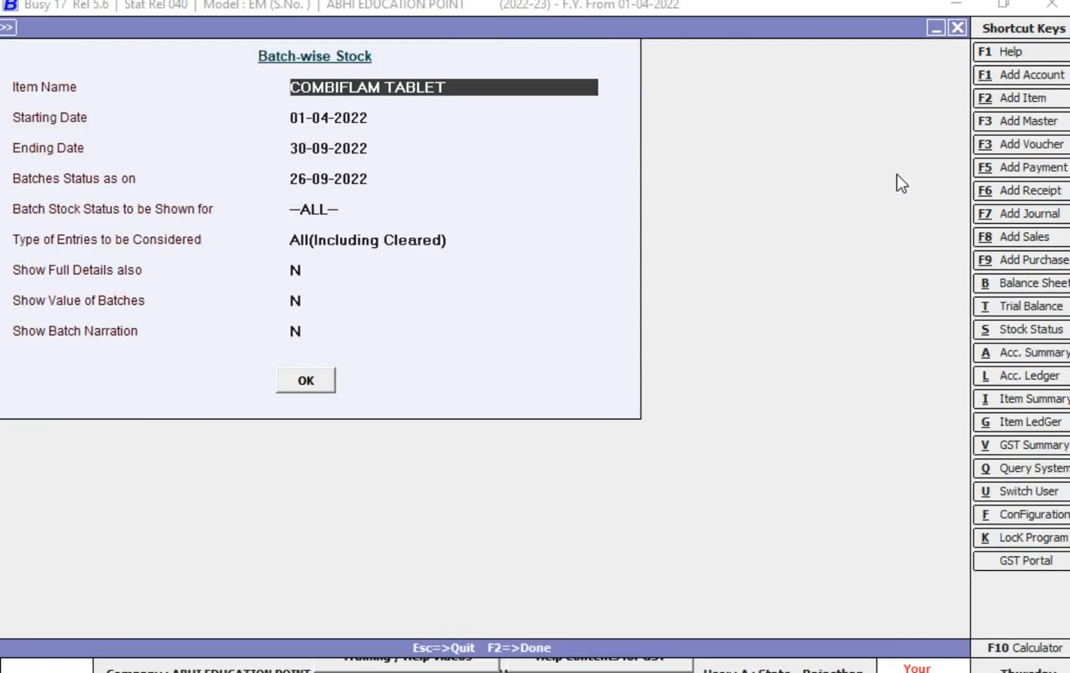
key("Escape")
key("Escape")
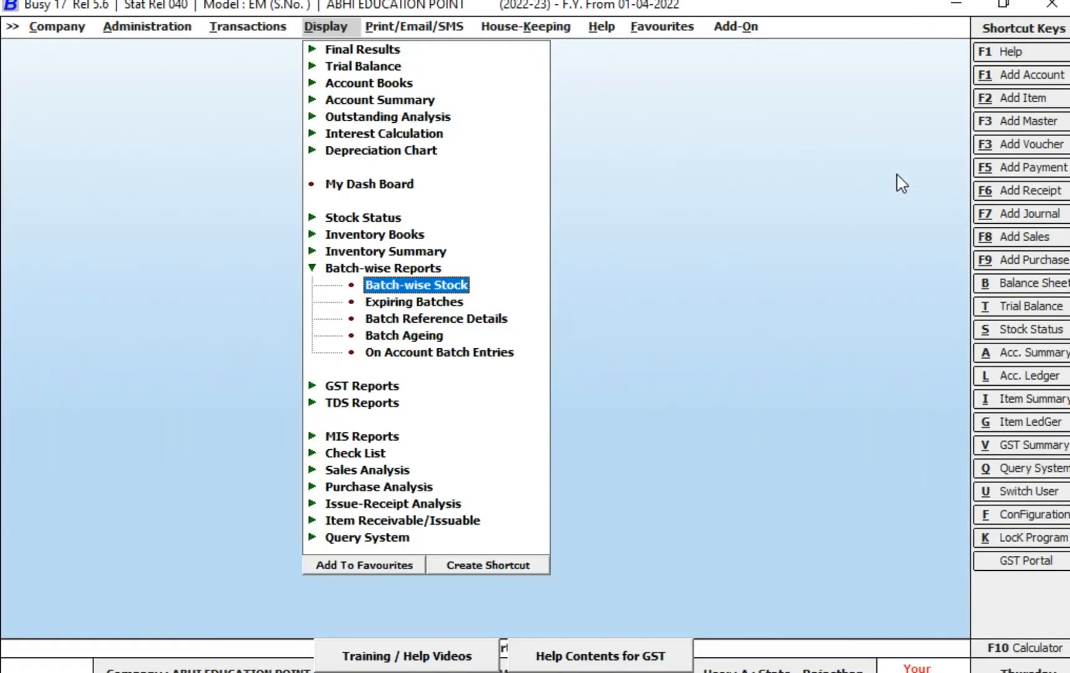